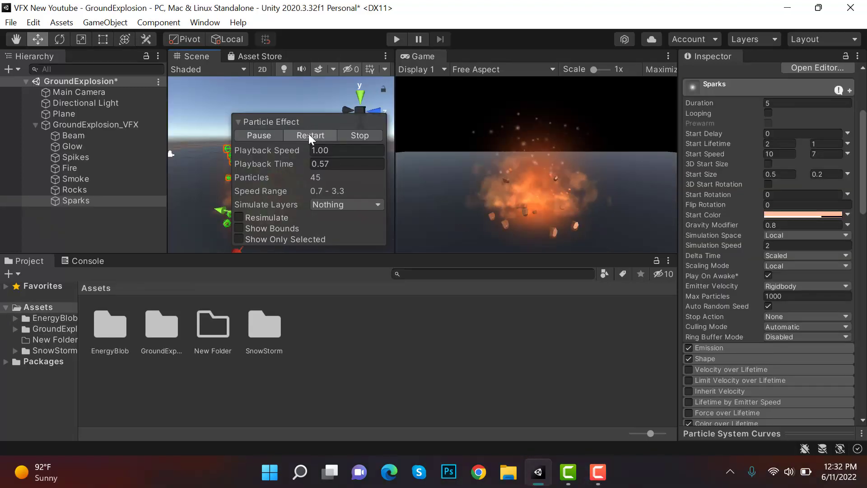
Step: Replay the ground explosion particle effect preview
left_click(307, 134)
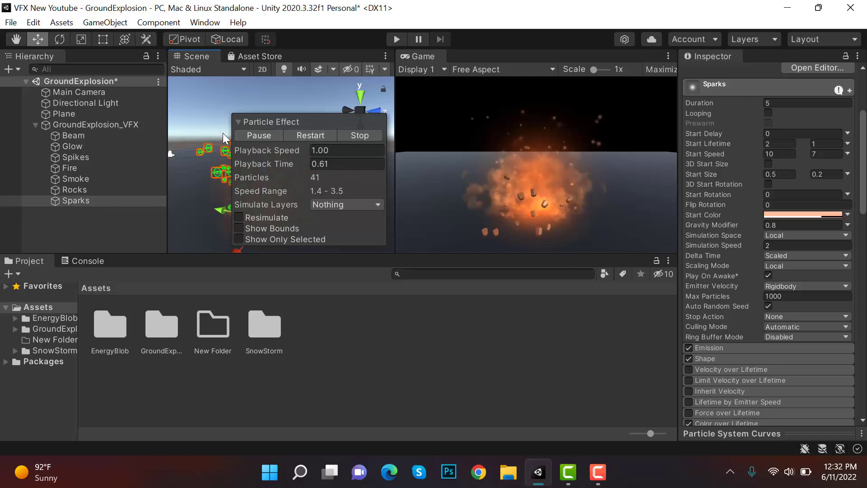
left_click(289, 136)
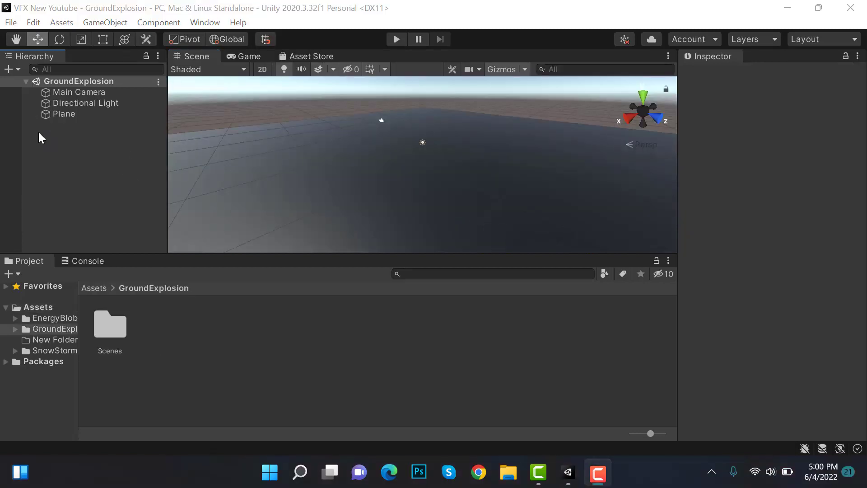
Step: Add a particle system to the scene and name it GroundExplosion_VFX
right_click(37, 131)
mouse_move(158, 338)
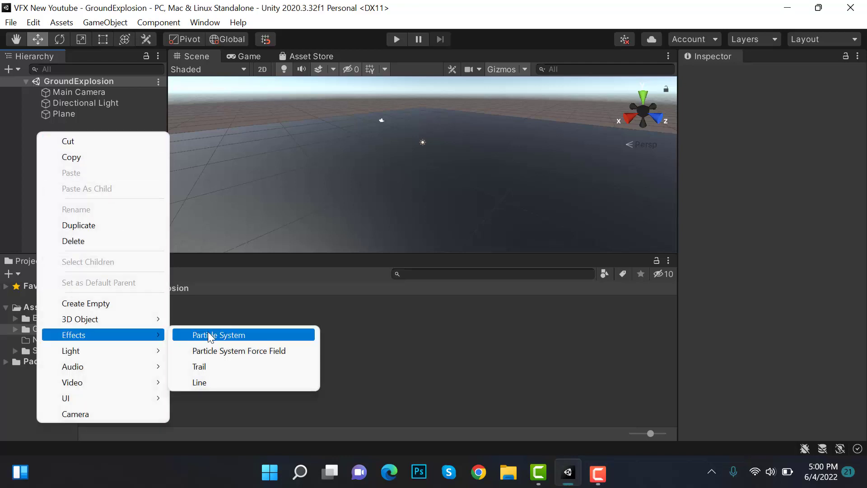
left_click(213, 334)
left_click(763, 80)
type("G")
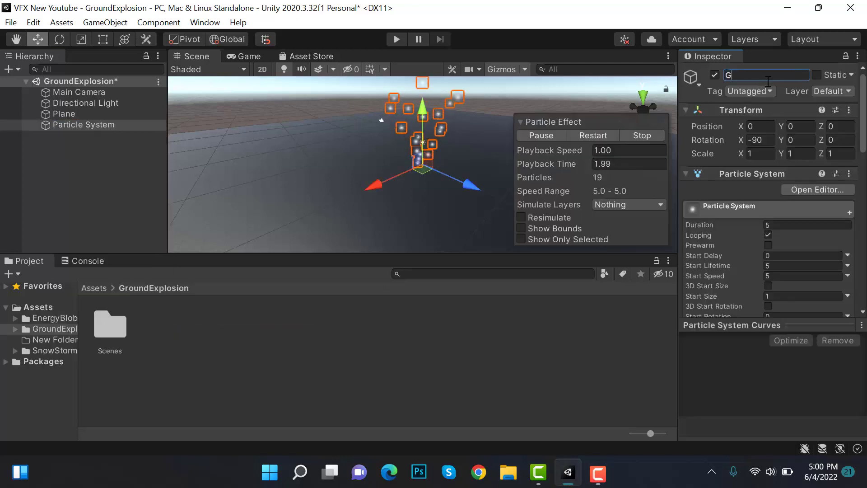
type("roun")
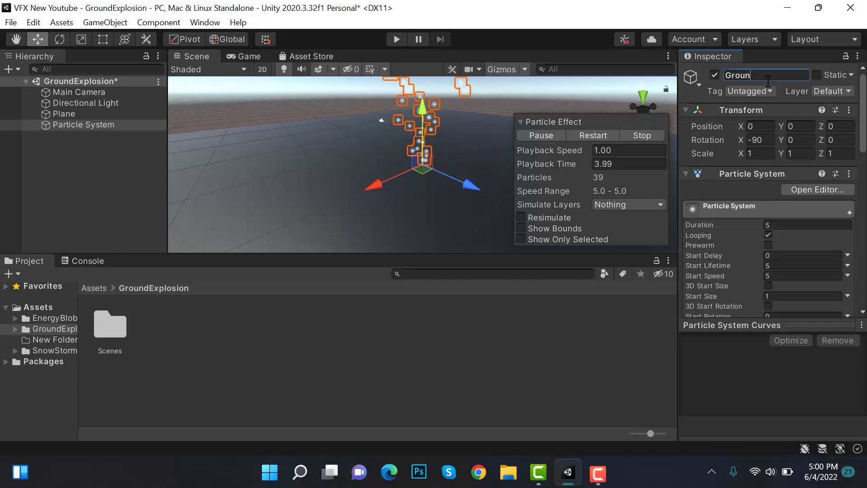
type("dExplosion_VFX")
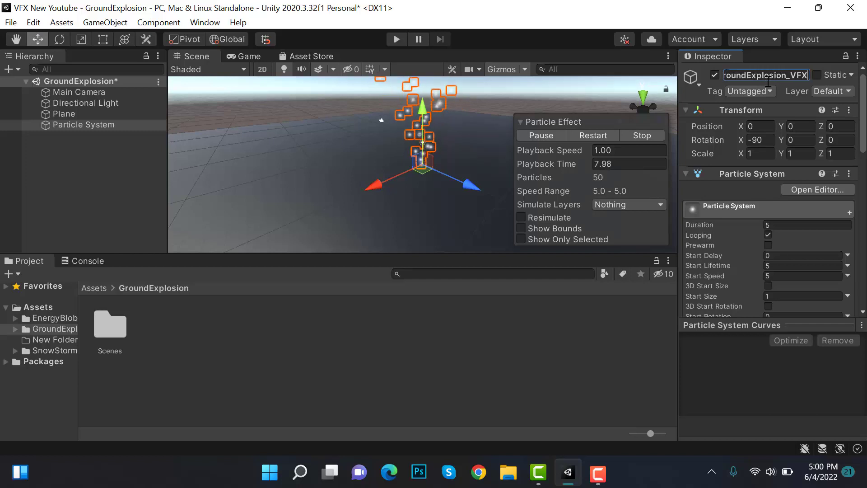
key("Return")
Step: Reset the GroundExplosion_VFX transform and disable its Renderer, Shape and Emission modules
left_click(849, 110)
left_click(849, 123)
left_click(803, 322)
scroll(793, 340, "down", 10)
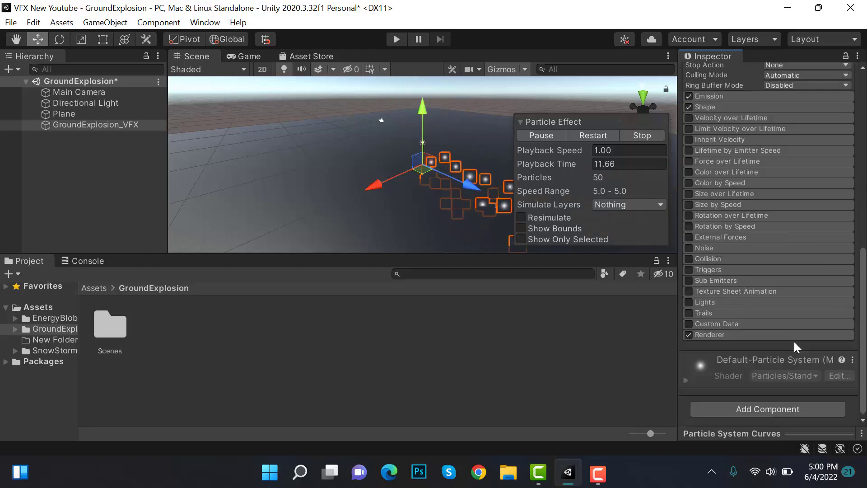
left_click(688, 106)
left_click(689, 97)
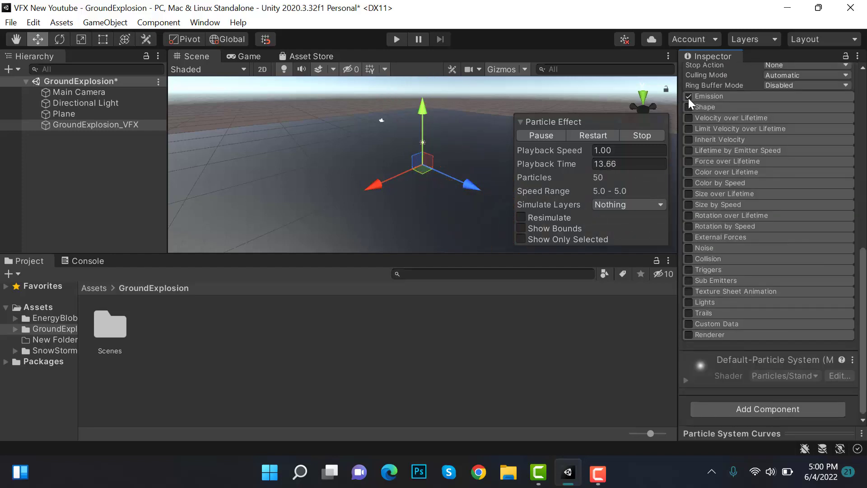
Step: Add a child particle system named Beam under GroundExplosion_VFX and set its Y position to 0.01
right_click(88, 127)
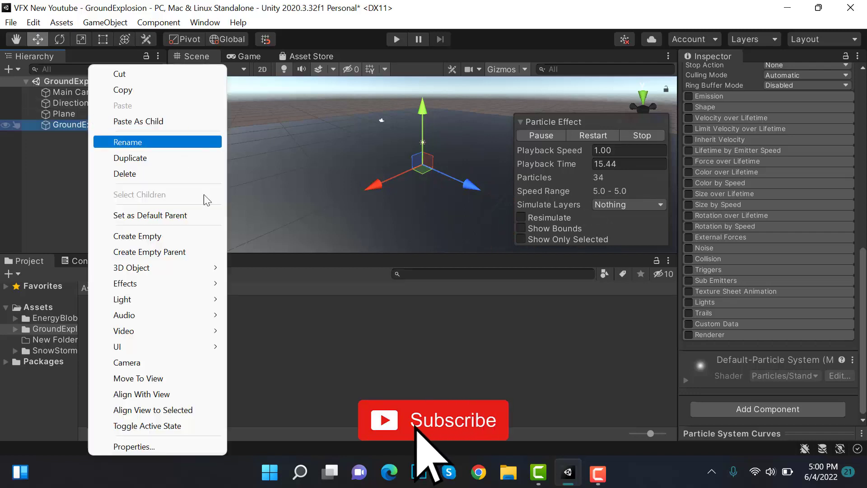
mouse_move(209, 282)
left_click(271, 284)
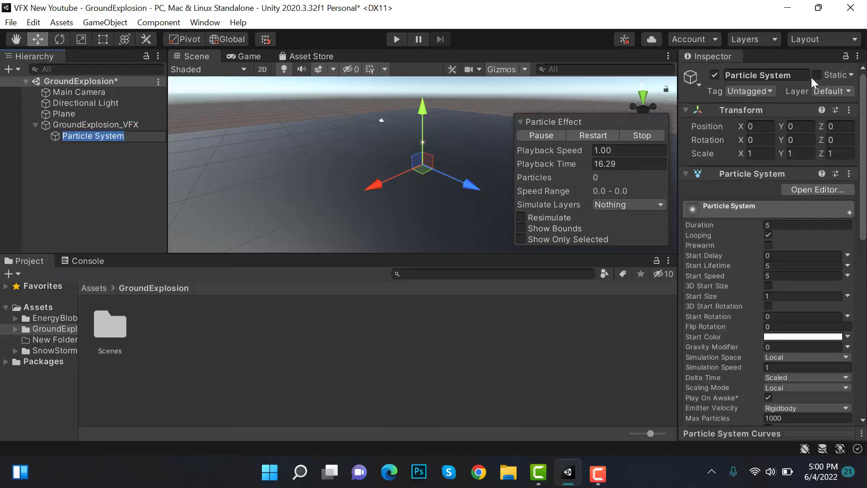
left_click(791, 70)
type("Beam")
key("Return")
left_click(813, 126)
type("0.025")
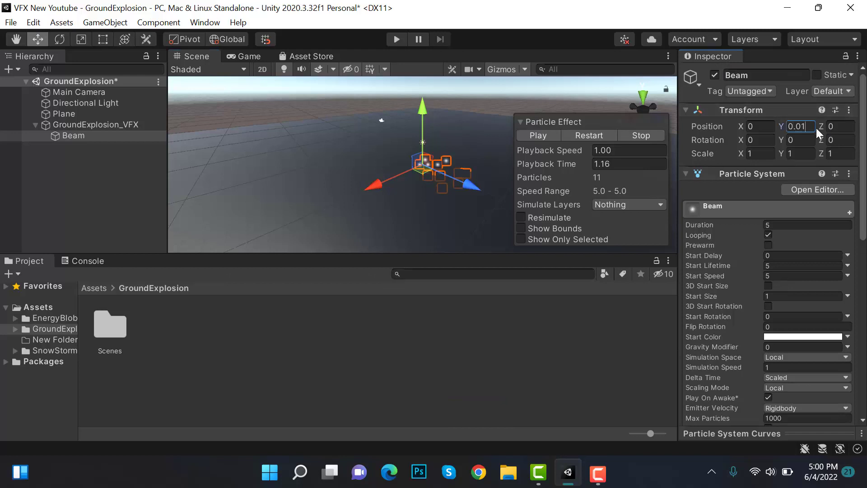
Step: Set the maximum particle size in Beam's Renderer module to 3
scroll(786, 190, "down", 5)
scroll(801, 230, "down", 5)
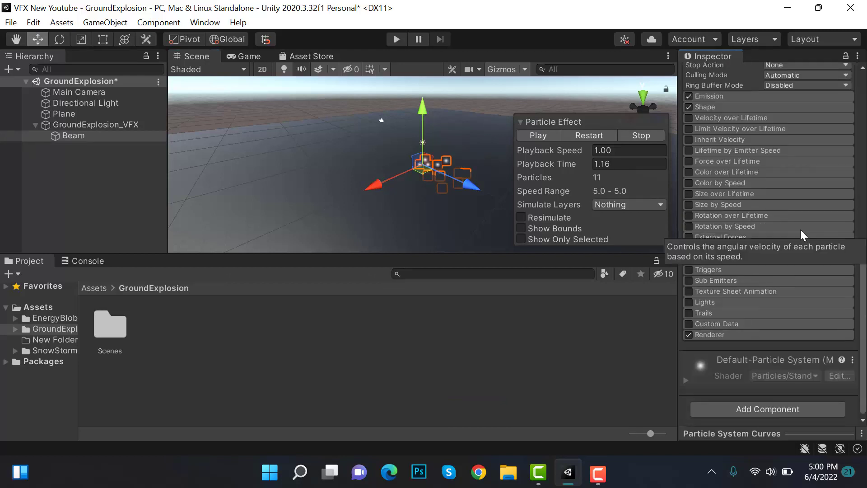
scroll(779, 322, "up", 3)
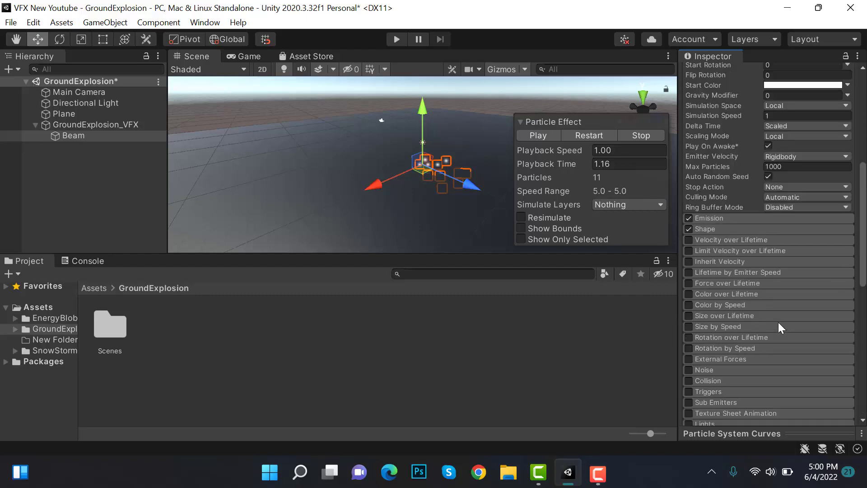
scroll(827, 305, "up", 5)
scroll(827, 339, "down", 10)
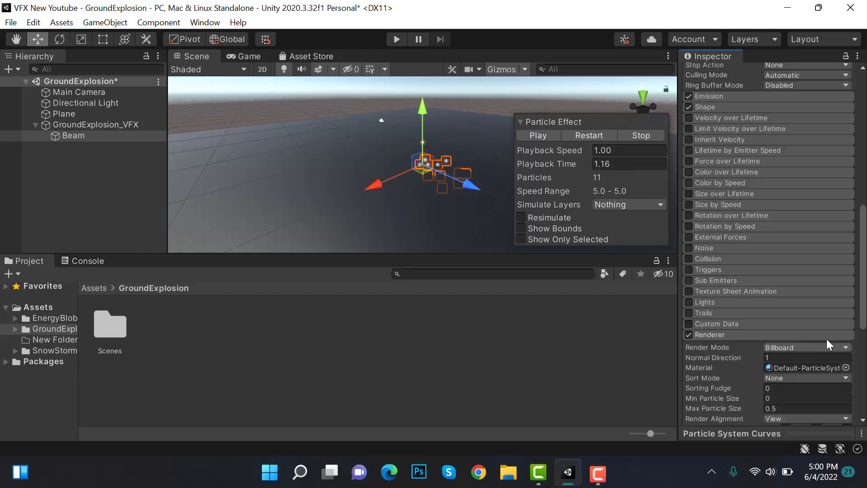
left_click(799, 287)
type("3")
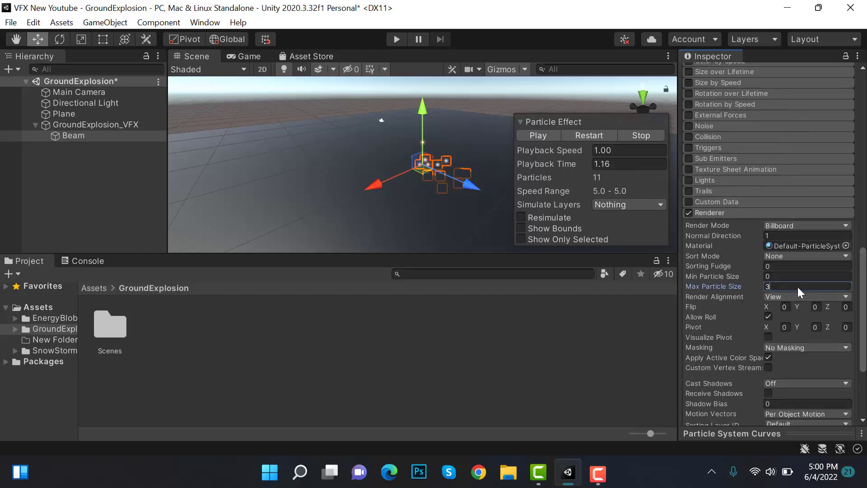
Step: Change Beam's start color to orange F86827 with reduced alpha and replay the effect preview
scroll(800, 271, "up", 10)
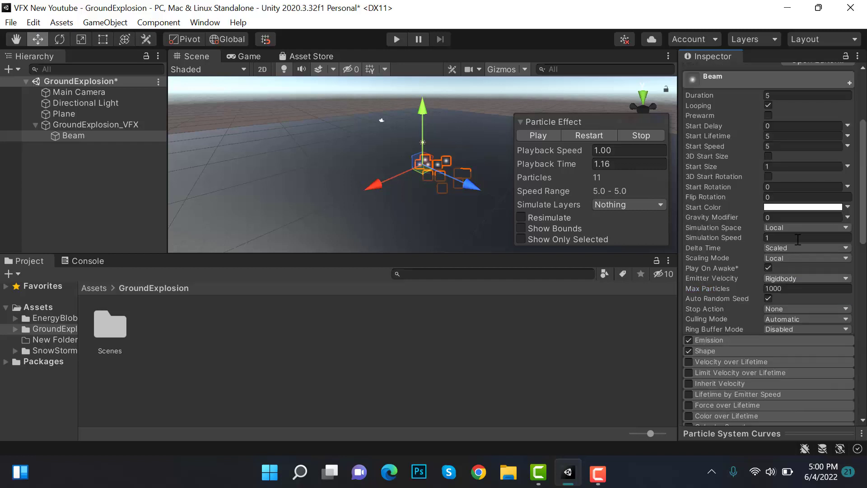
left_click(815, 208)
left_click_drag(795, 210, 808, 201)
left_click_drag(848, 234, 844, 215)
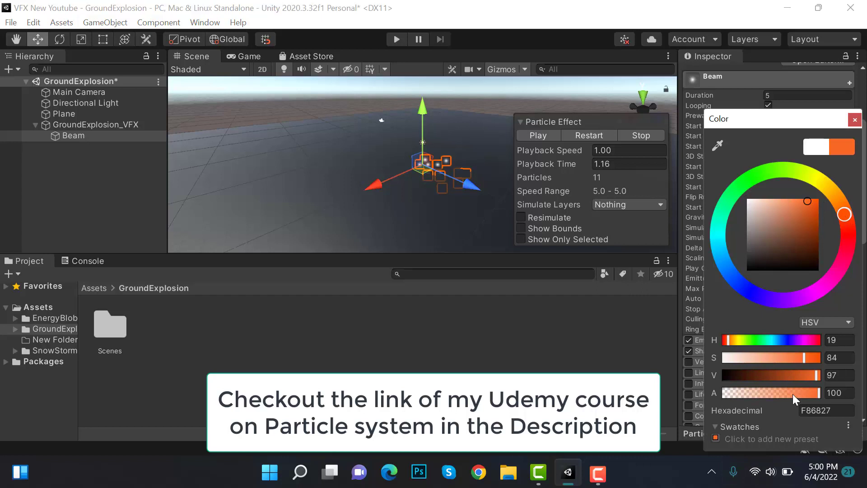
left_click(604, 134)
left_click(546, 133)
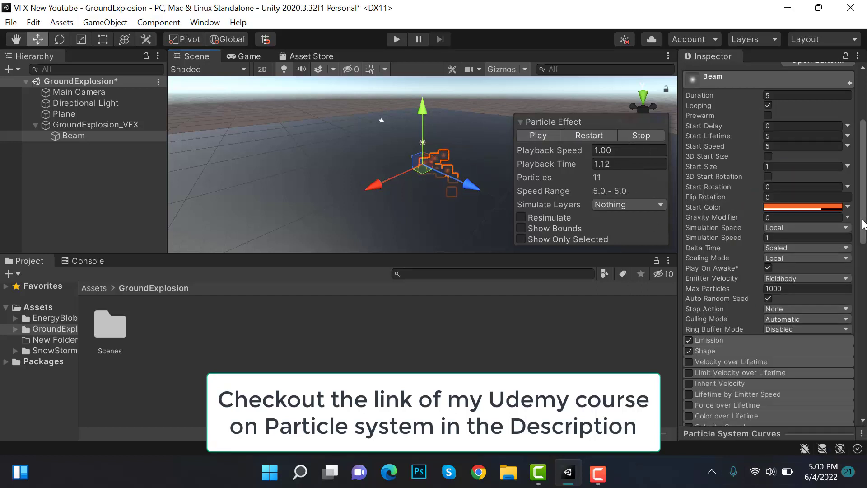
Step: Set Beam's start lifetime to 1.5 and its start size to 10
left_click(774, 138)
type("1.5")
left_click(784, 166)
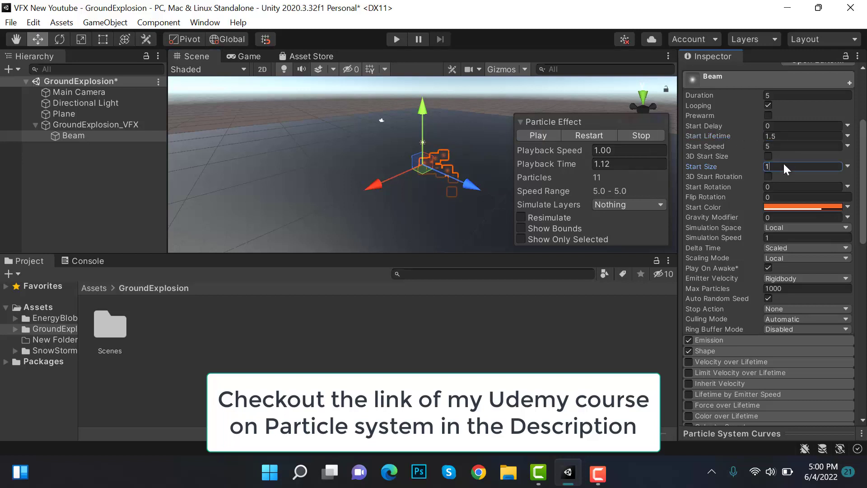
type("0")
Step: Disable Beam's Shape module and set its emission rate over time to 0
scroll(732, 181, "down", 3)
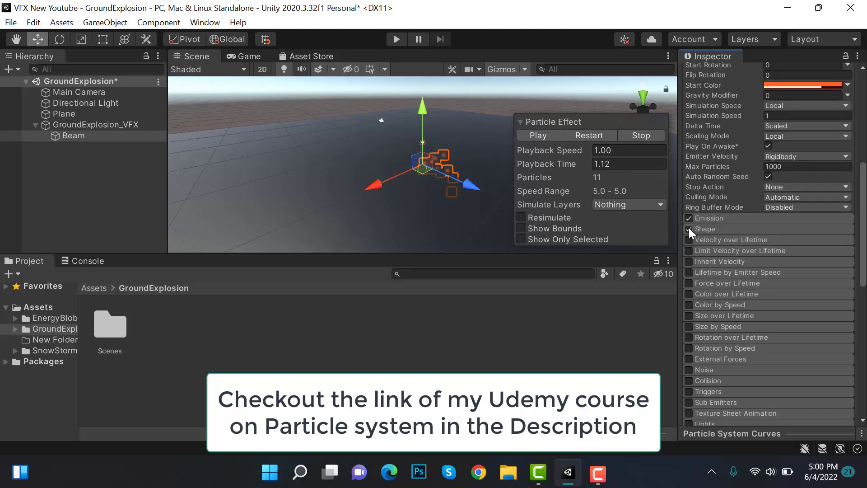
left_click(748, 219)
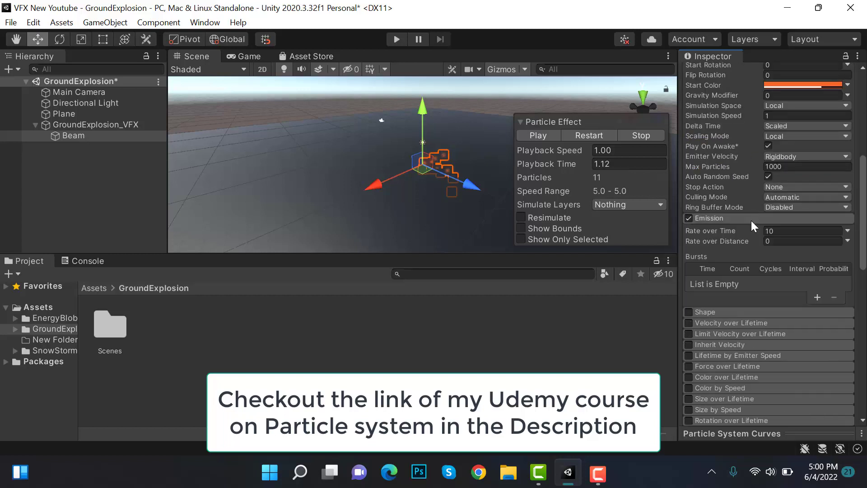
left_click(805, 230)
type("0")
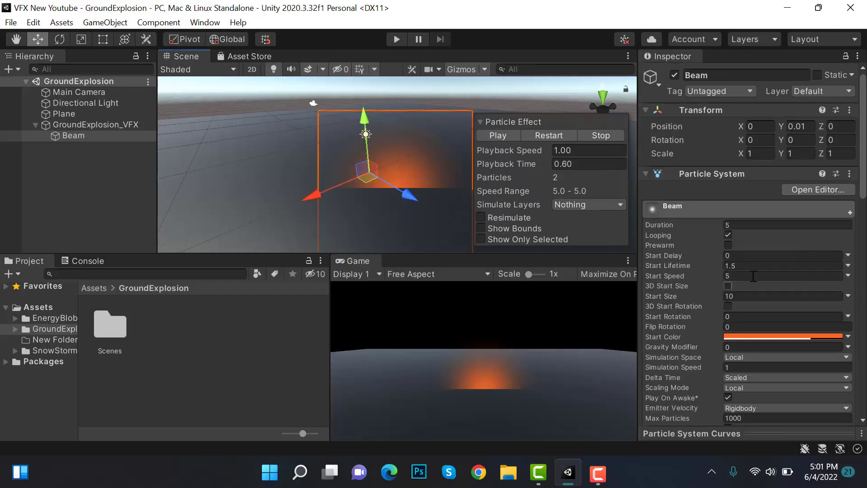
Step: Set Beam's start speed to 0 and its render mode to Horizontal Billboard
left_click(755, 276)
type("0")
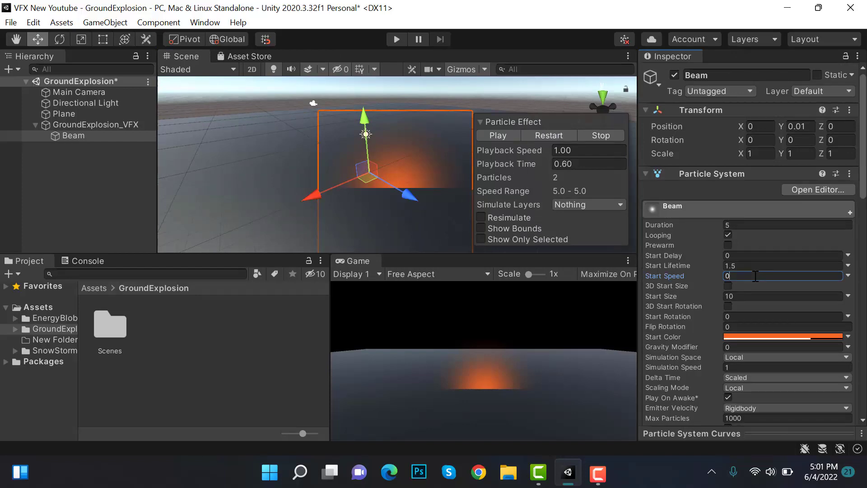
scroll(755, 276, "down", 15)
left_click(772, 106)
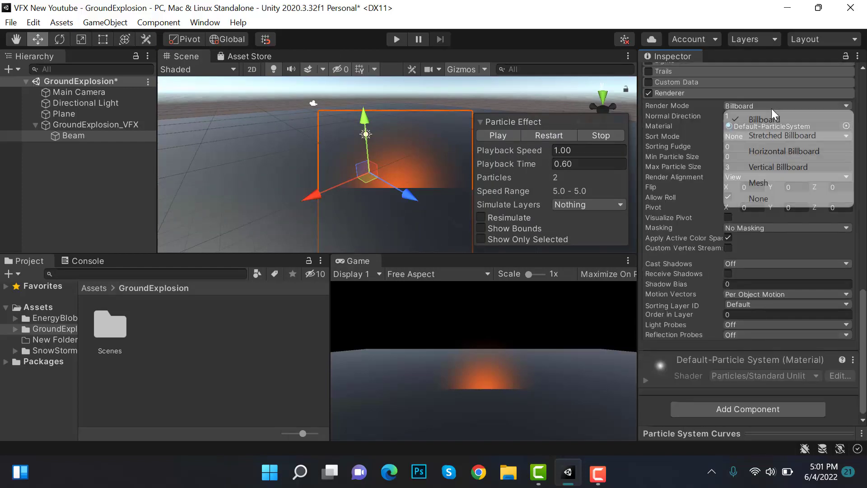
left_click(777, 153)
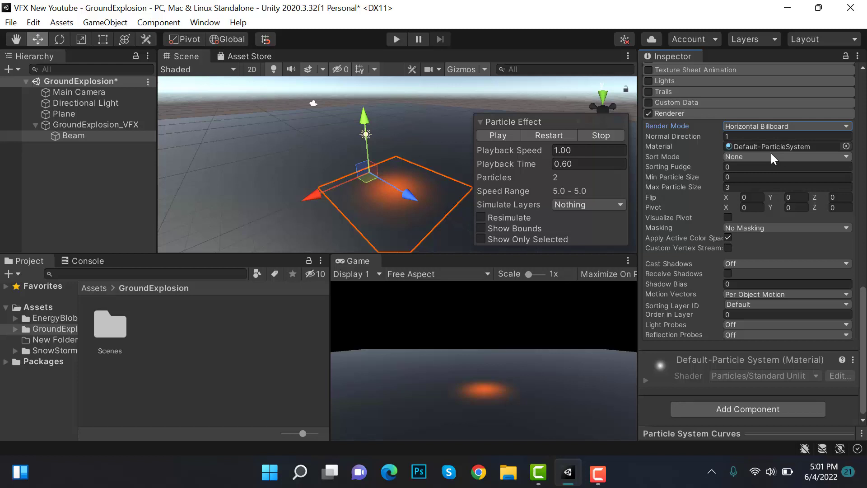
Step: Turn off looping for Beam and duplicate it as a particle system named Glow
scroll(759, 162, "up", 20)
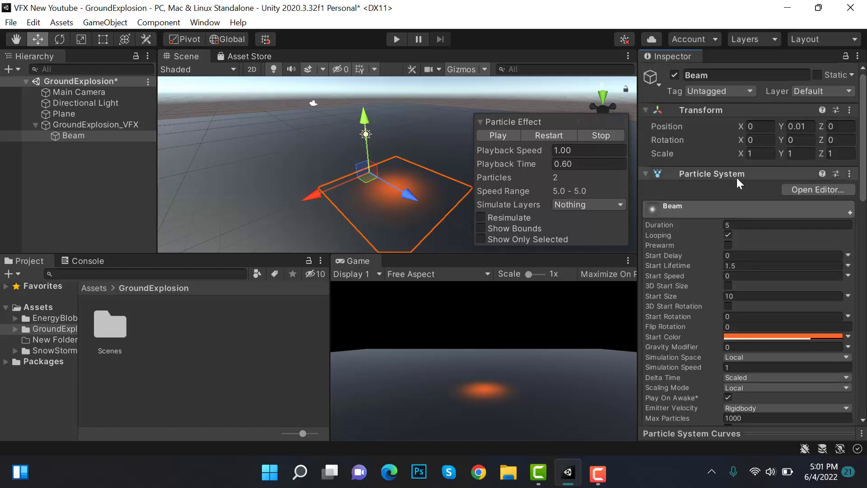
left_click(729, 235)
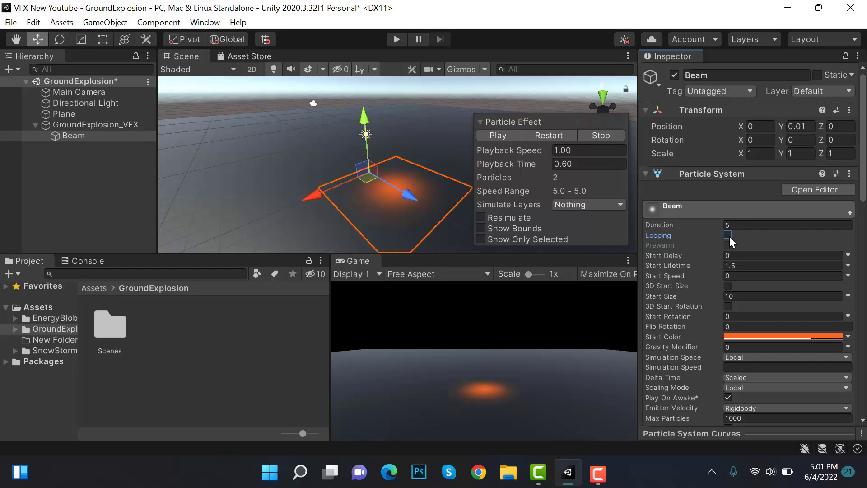
left_click(109, 134)
key("ctrl+d")
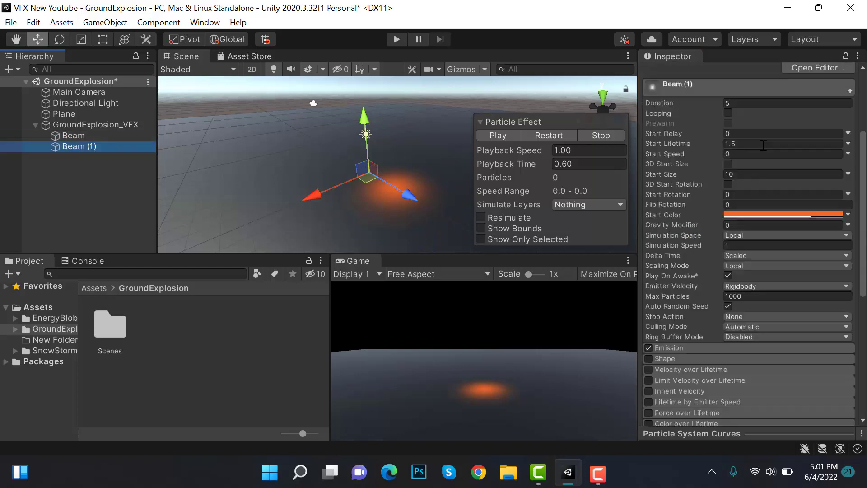
left_click(715, 75)
type("G")
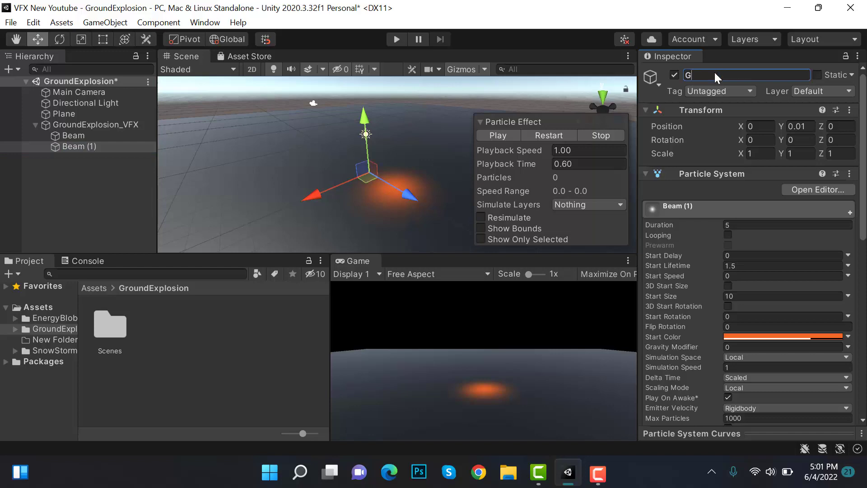
type("low")
key("Return")
Step: Change Glow's render mode to Billboard and replay the effect preview
scroll(805, 349, "down", 10)
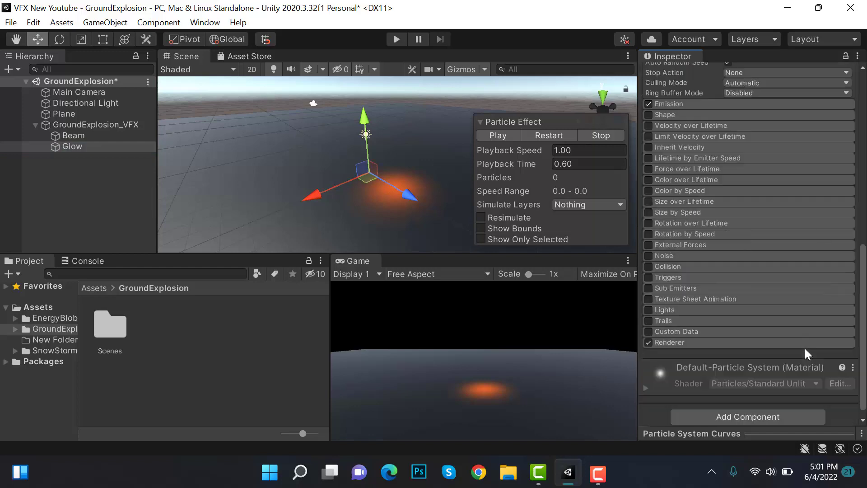
left_click(810, 343)
scroll(795, 289, "up", 5)
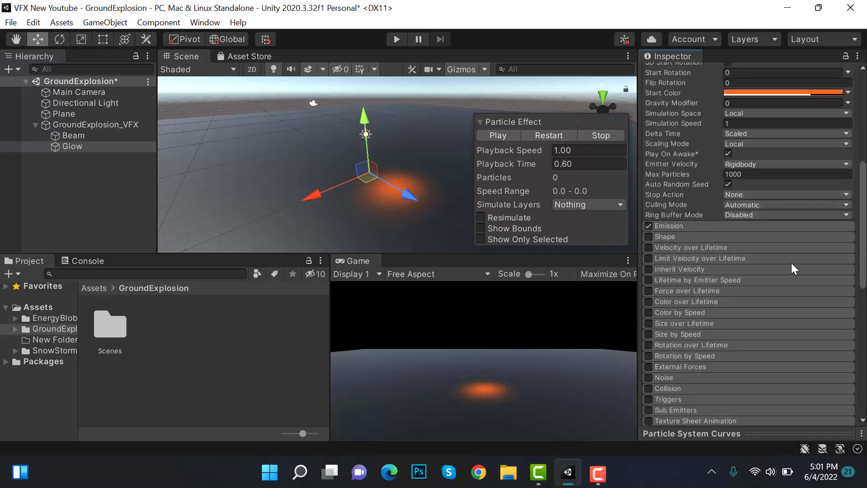
scroll(795, 253, "down", 8)
left_click(778, 126)
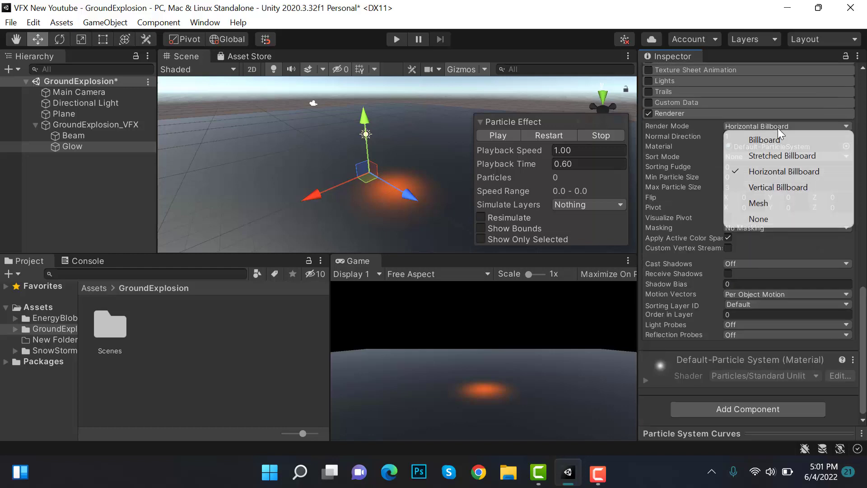
left_click(778, 137)
left_click(511, 135)
left_click(510, 135)
Step: Raise Glow above the ground plane to a Y position of about 2.47 and save the scene
scroll(750, 244, "up", 5)
left_click_drag(363, 121, 363, 88)
key("ctrl+s")
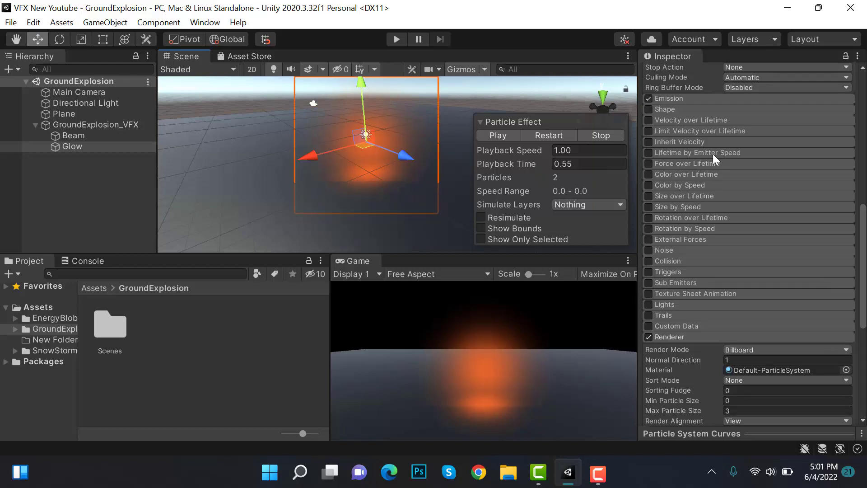
Step: Set Glow's emission burst count to 1 and its start lifetime to 0.8, and save the scene
scroll(713, 153, "up", 5)
left_click(705, 342)
left_click(706, 407)
type("1")
left_click(744, 139)
type("0.8")
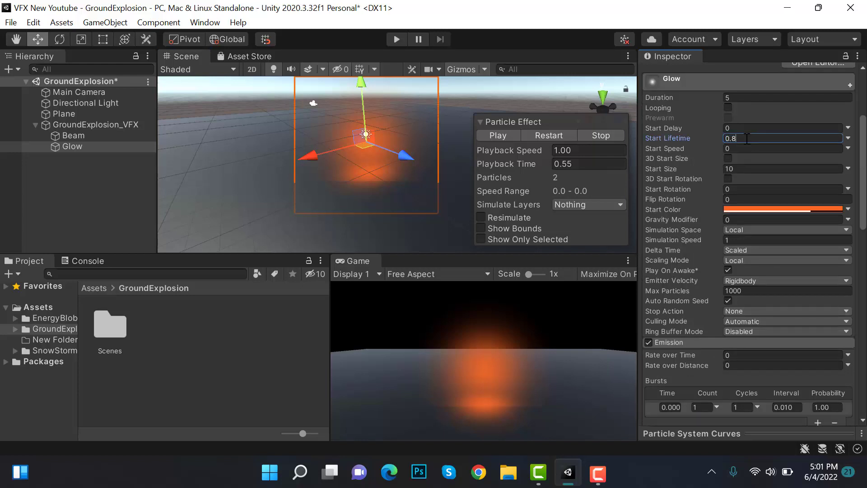
key("ctrl+s")
scroll(825, 154, "up", 5)
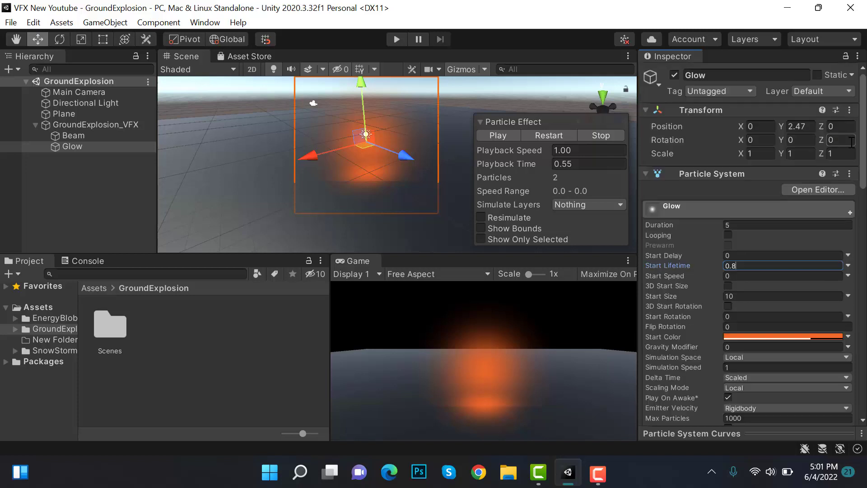
Step: Duplicate the Glow particle system and rename the copy Spikes
left_click(138, 145)
key("ctrl+d")
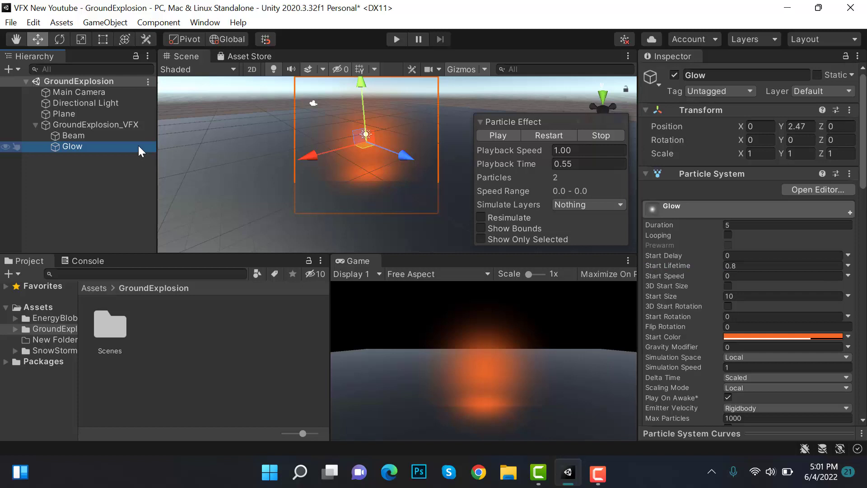
left_click(741, 75)
key("ctrl+a")
type("Spikes")
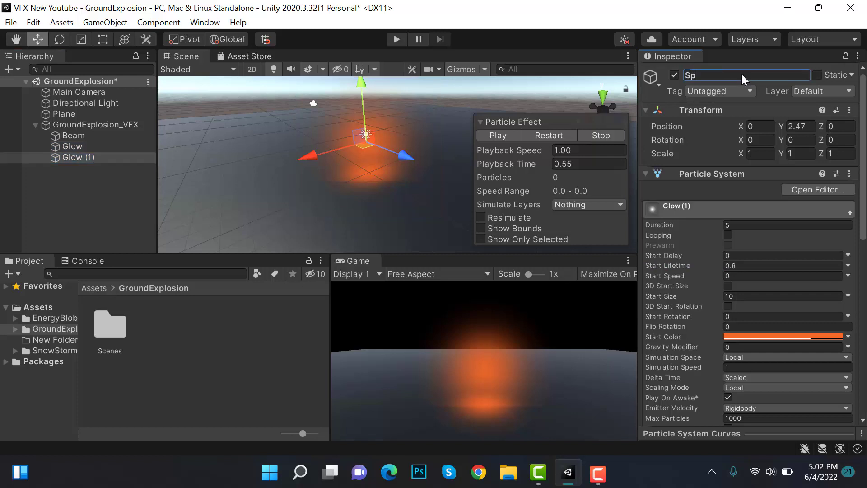
key("Return")
Step: Set Spikes' X rotation to -90 and its start lifetime to random between 0.8 and 1
left_click(757, 141)
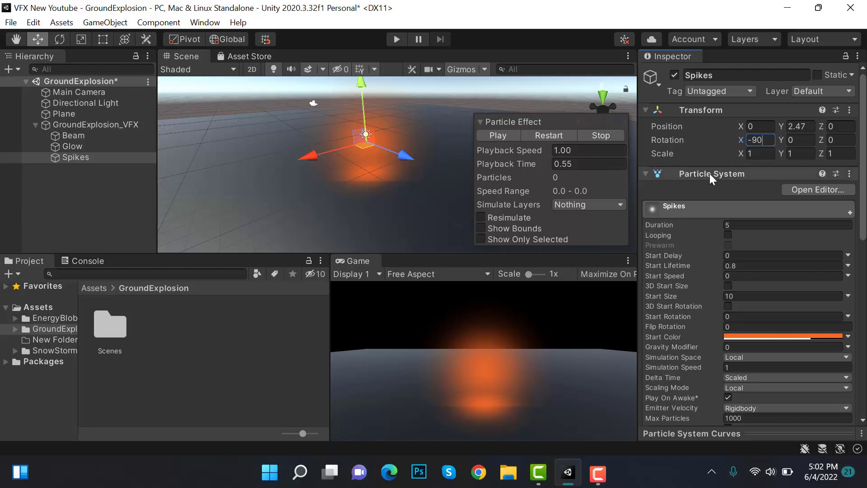
left_click(850, 267)
left_click(840, 310)
left_click(769, 265)
type("0")
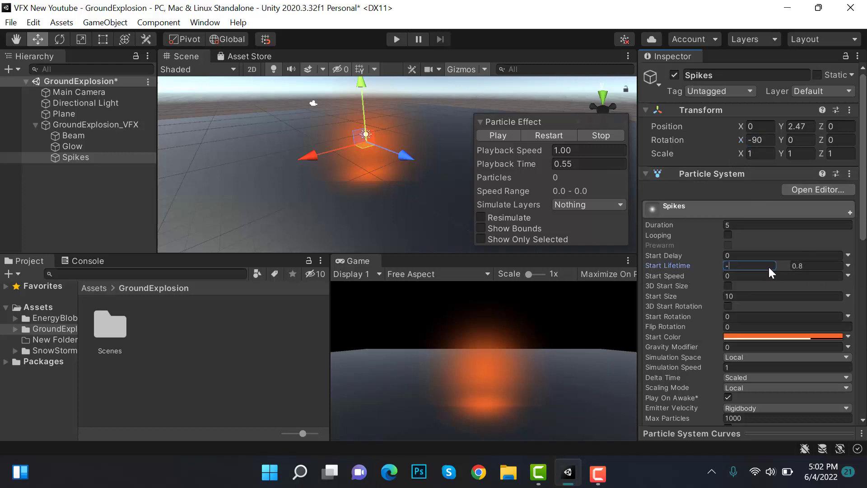
type(".8")
left_click(808, 267)
type("1")
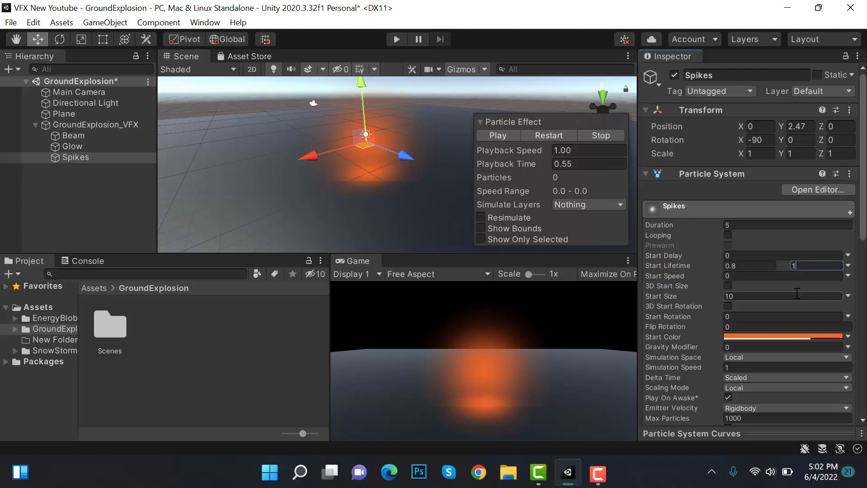
Step: Make Spikes' start speed random between the constants 2 and 3, and save the scene
left_click(848, 276)
left_click(836, 316)
left_click(750, 276)
type("2")
left_click(798, 274)
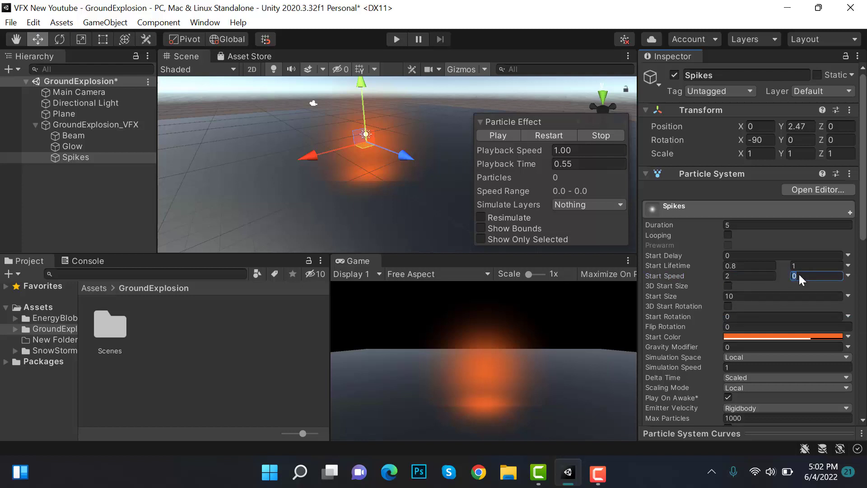
key("ctrl+s")
Step: Make Spikes' start size random between the constants 0.1 and 3
left_click(848, 296)
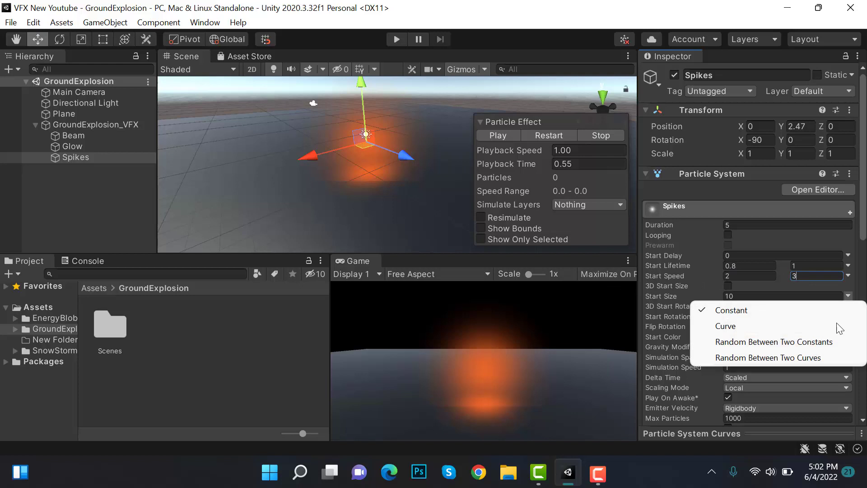
left_click(832, 340)
left_click(760, 295)
type("0.1")
left_click(828, 296)
type("3")
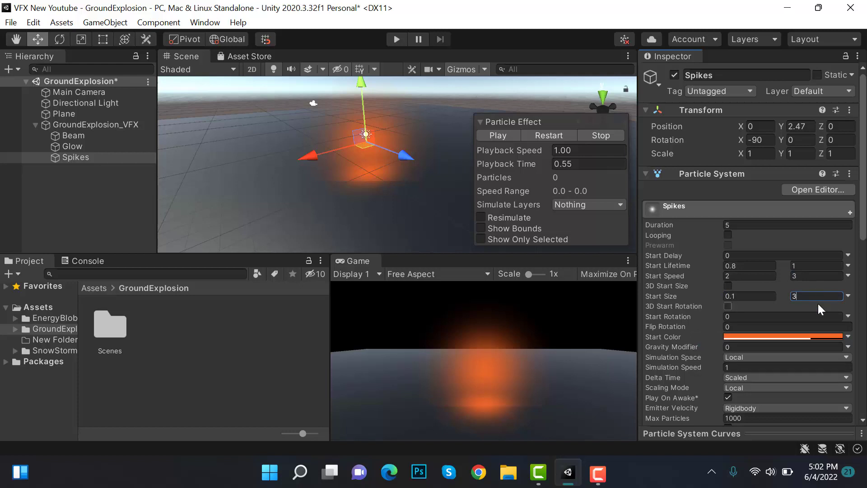
Step: Set Spikes' emission burst count to 15 and save the scene
scroll(768, 325, "down", 5)
left_click(710, 351)
scroll(734, 335, "down", 5)
left_click(707, 290)
key("ctrl+s")
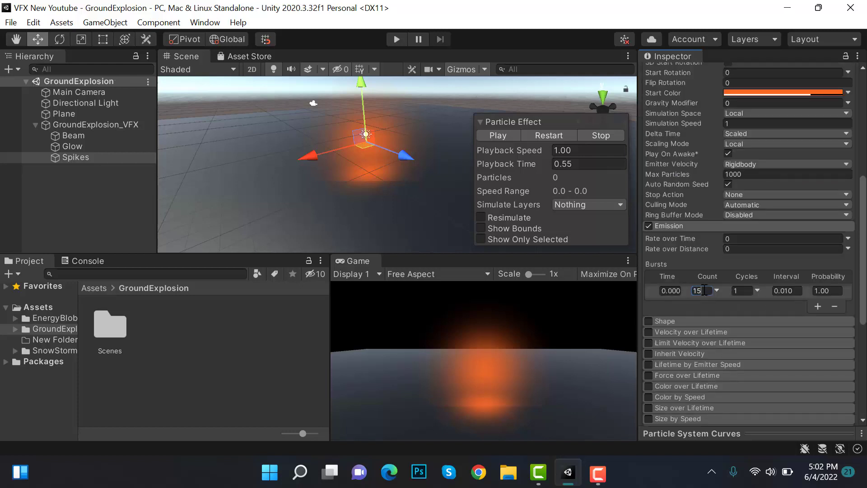
Step: Enable Color over Lifetime for Spikes with a white gradient whose alpha fades to 0 at the end
scroll(671, 188, "down", 9)
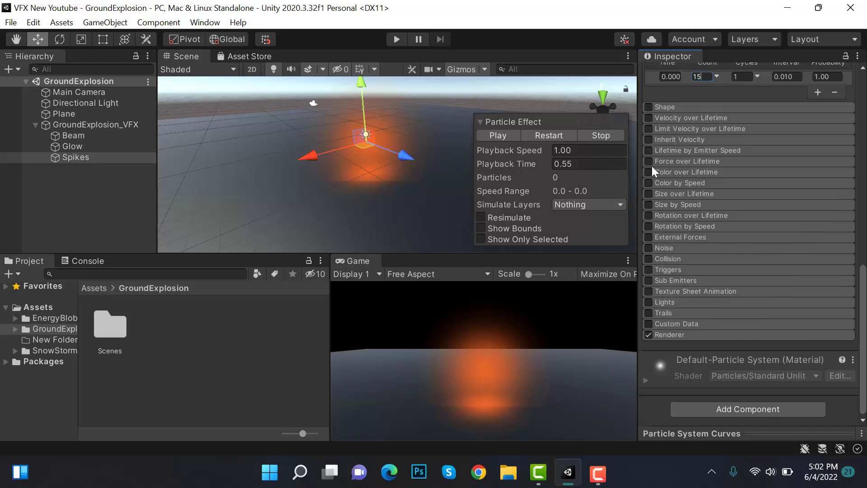
left_click(651, 162)
left_click(651, 161)
left_click(650, 172)
left_click(680, 174)
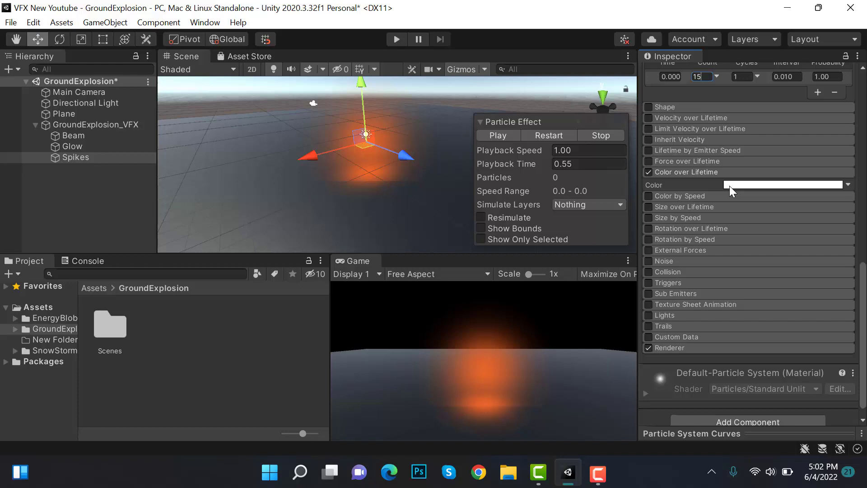
left_click(730, 186)
left_click(689, 107)
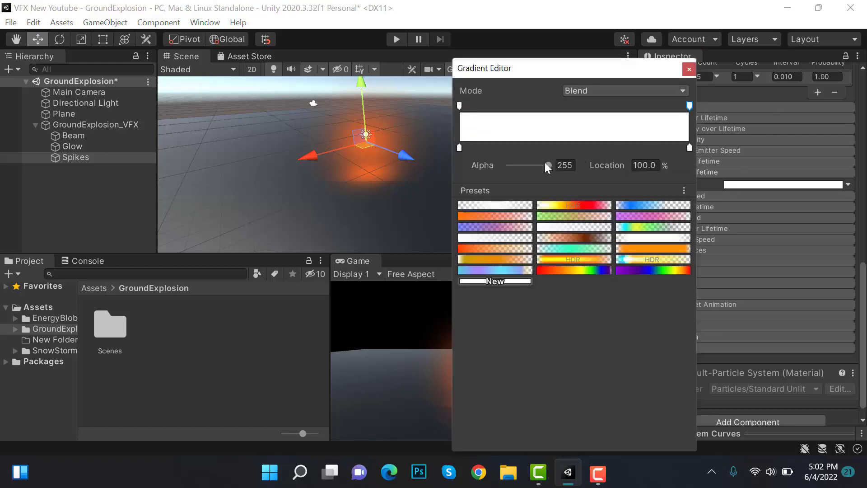
left_click_drag(549, 166, 506, 166)
left_click(690, 70)
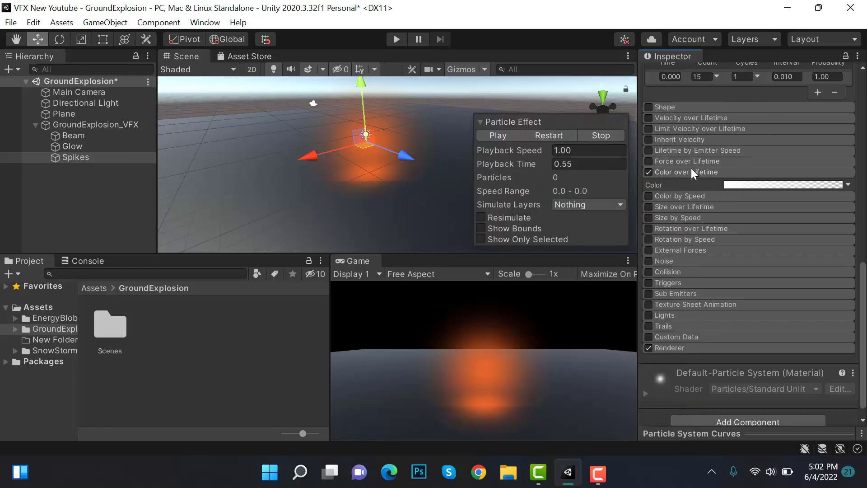
left_click(693, 172)
Step: Enable Size over Lifetime for Spikes and shape its rising curve into a smooth ease-in, ease-out from 0 to 1
left_click(649, 194)
left_click(686, 194)
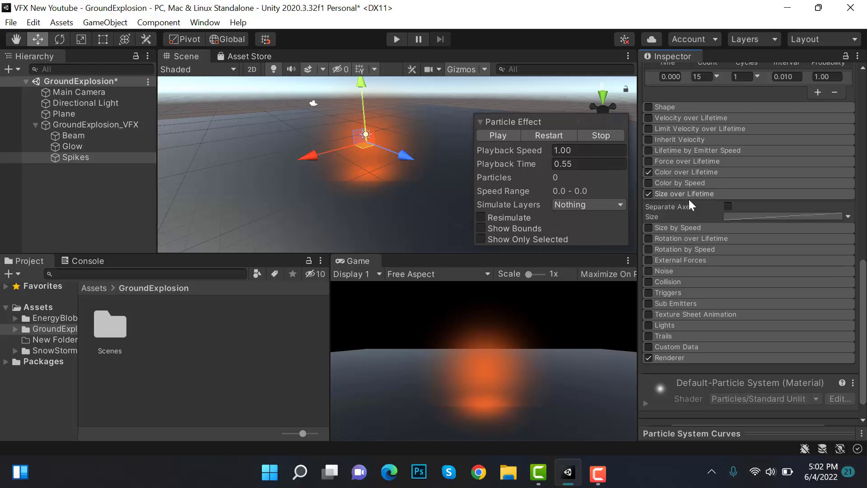
left_click(755, 216)
left_click(830, 432)
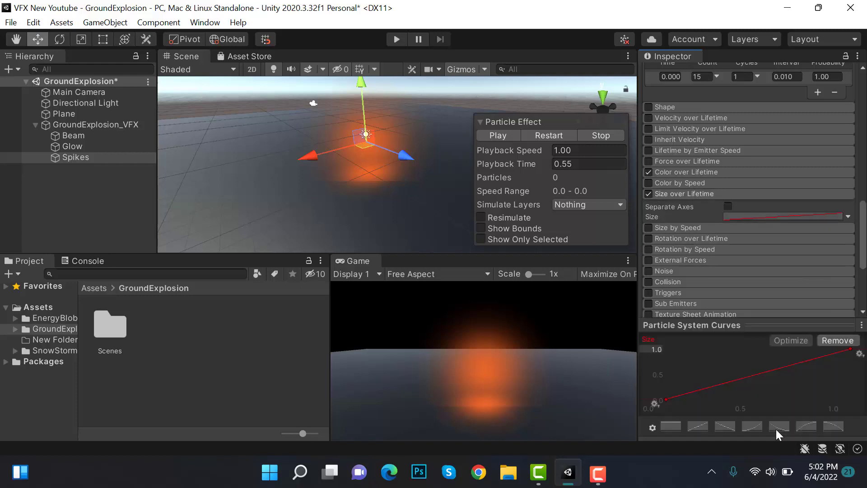
left_click_drag(666, 402, 716, 398)
left_click(851, 349)
left_click_drag(850, 349, 816, 340)
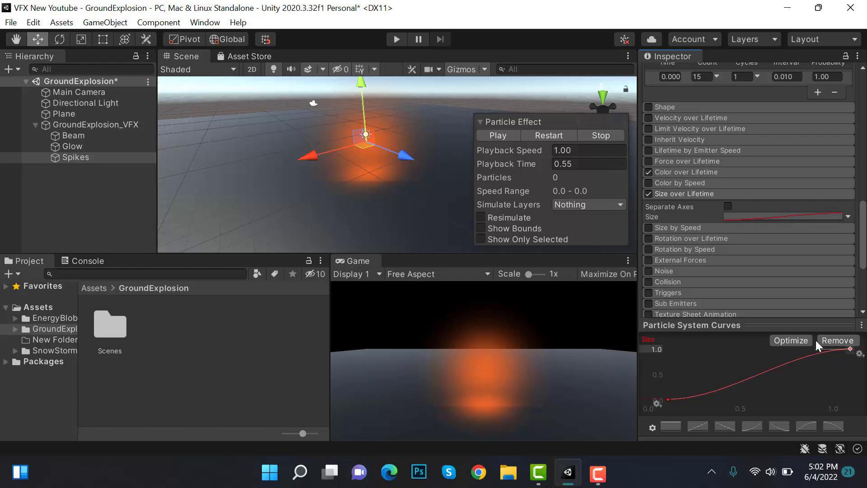
left_click(821, 324)
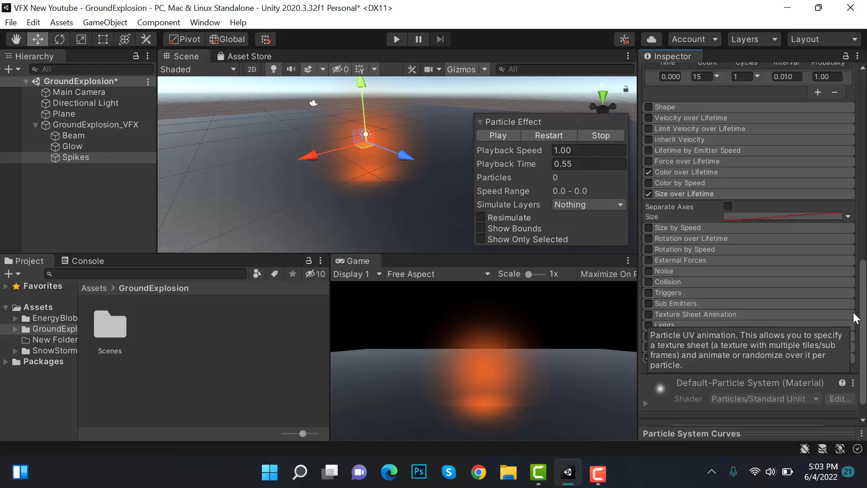
Step: Change Spikes' render mode to Stretched Billboard with a speed scale of 1, saving the scene
left_click(770, 357)
scroll(777, 316, "down", 5)
left_click(782, 249)
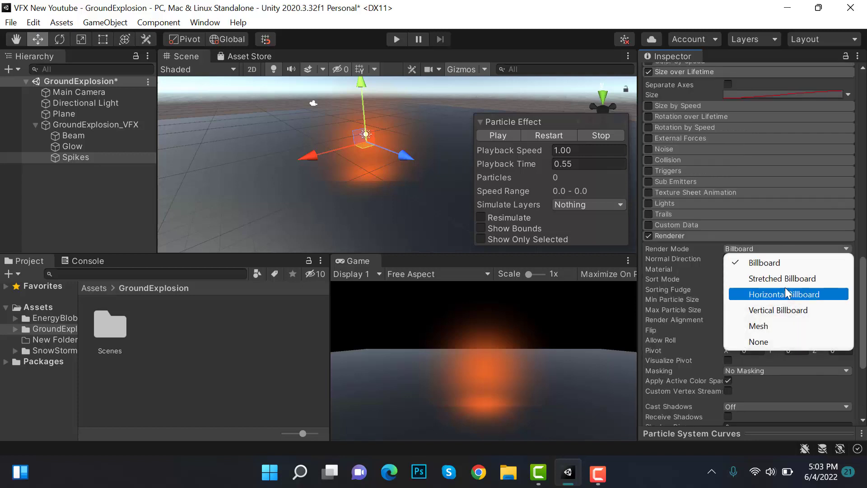
left_click(787, 280)
key("ctrl+s")
left_click(743, 268)
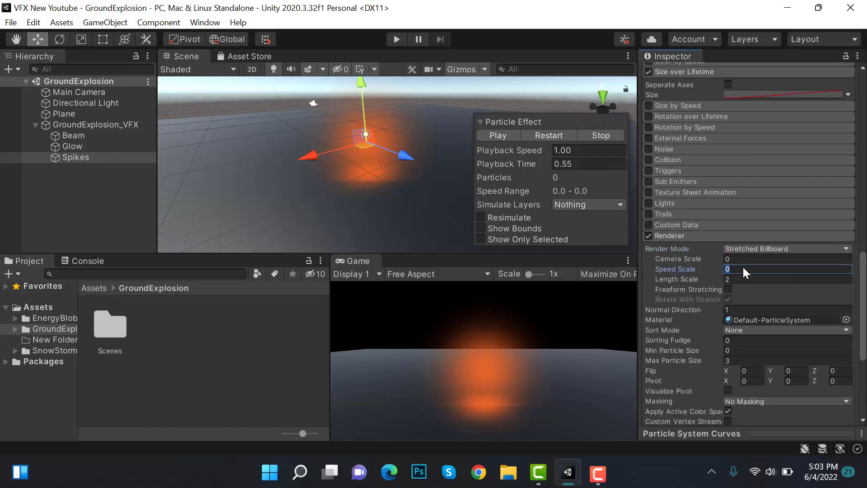
type("1")
Step: Set Spikes' simulation speed to 2 and replay the effect preview, pausing it mid-burst
scroll(768, 294, "up", 15)
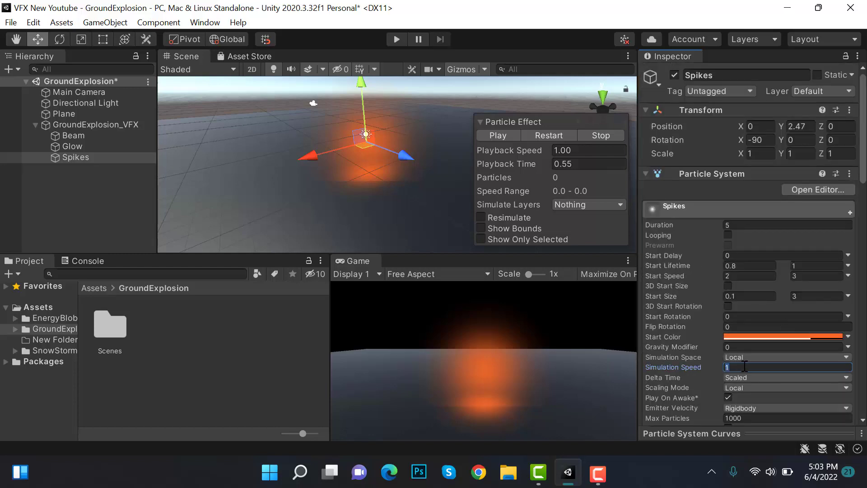
type("2")
left_click(562, 138)
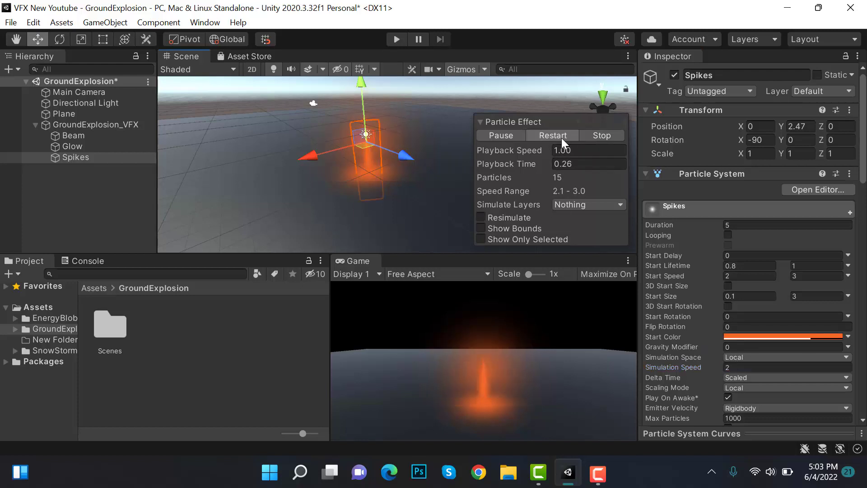
left_click(520, 134)
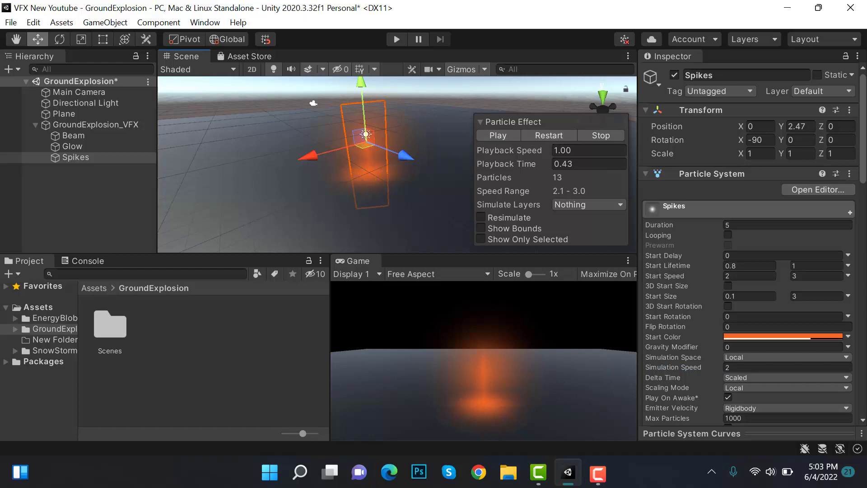
Step: Enable a Hemisphere emission shape with radius 0.5 for Spikes, save the scene and replay the preview
scroll(711, 251, "down", 8)
left_click(676, 235)
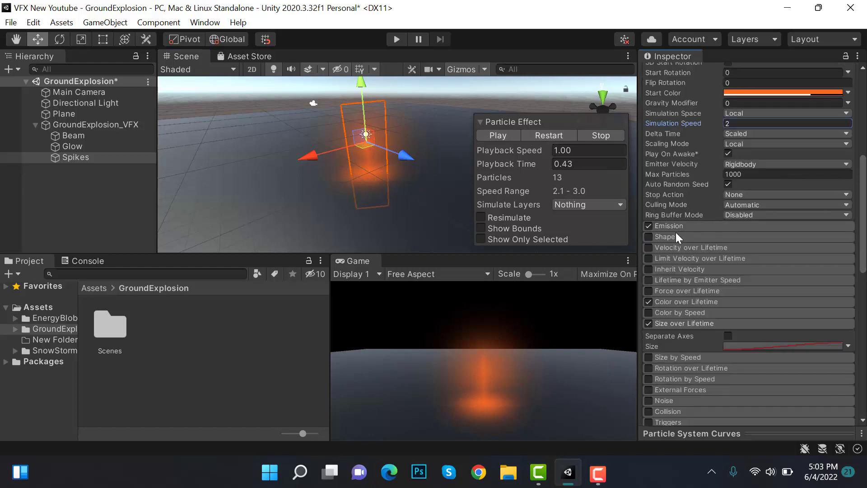
left_click(649, 237)
left_click(750, 249)
left_click(776, 69)
left_click(750, 269)
type("0")
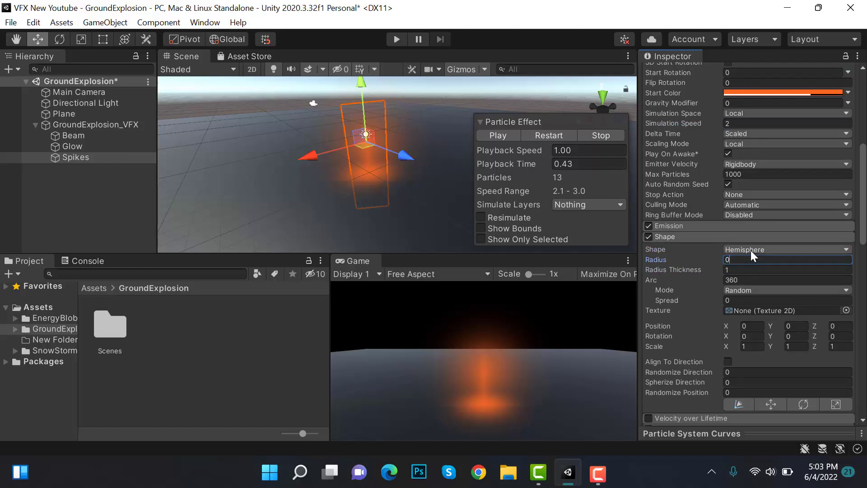
type(".5")
key("ctrl+s")
left_click(533, 136)
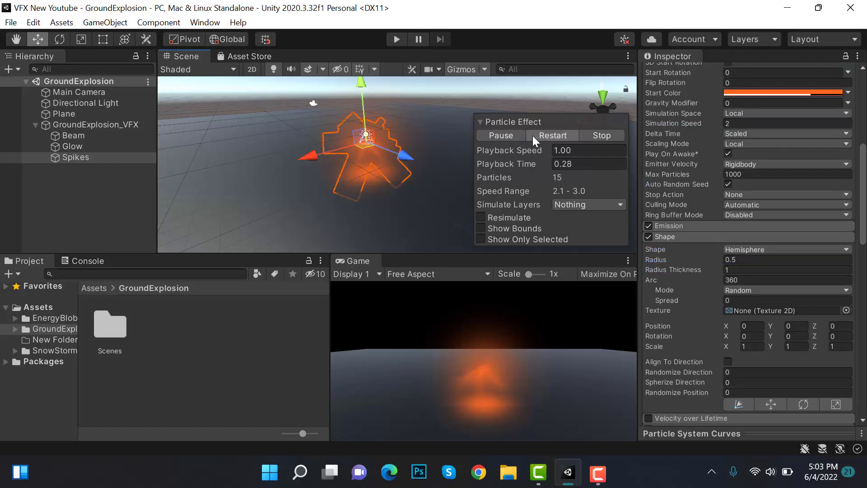
left_click(506, 139)
Step: Set Spikes' Y position to 0 and replay the effect preview, pausing it mid-burst
left_click_drag(389, 178, 373, 146, "alt")
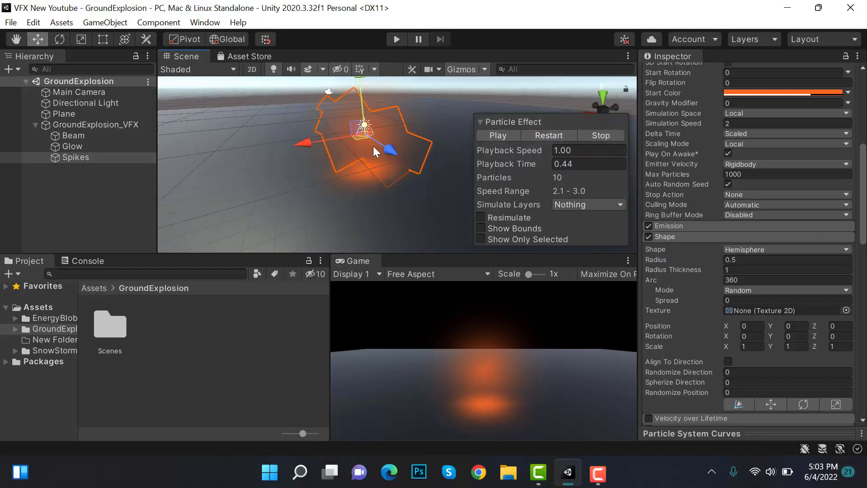
left_click(809, 127)
type("0")
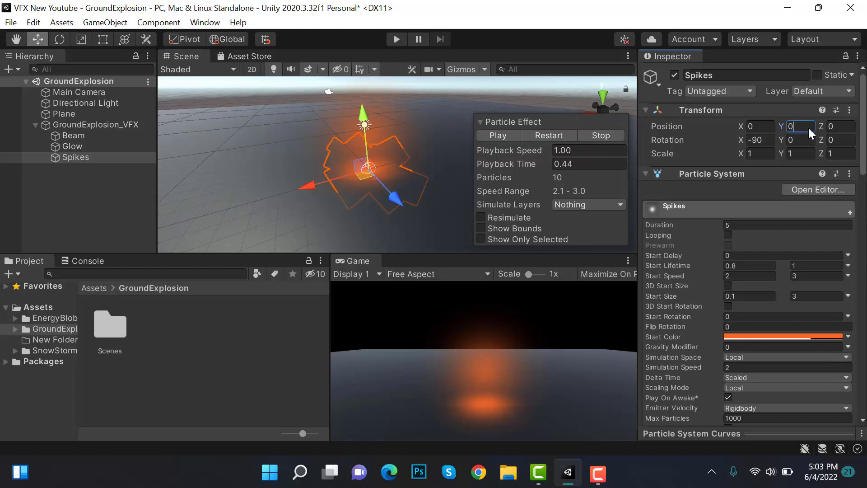
left_click(562, 138)
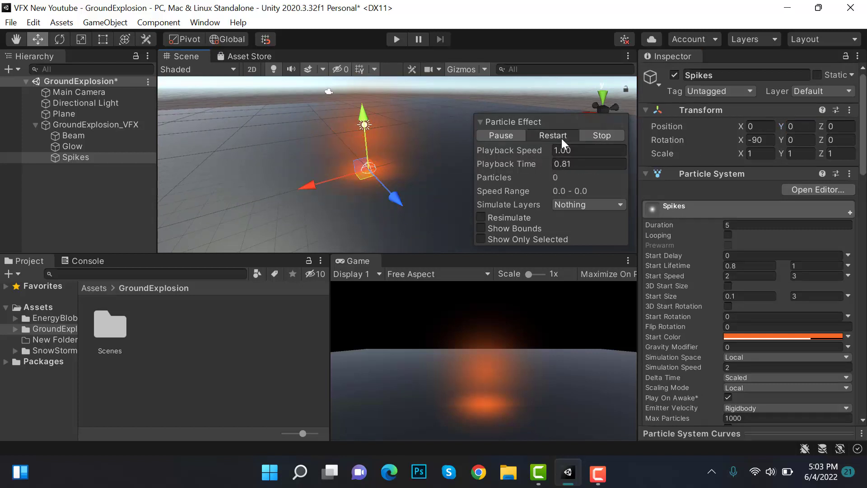
left_click(510, 140)
Step: Change Spikes' start color to fully opaque white and replay the effect preview
left_click(774, 336)
left_click(756, 206)
left_click(546, 126)
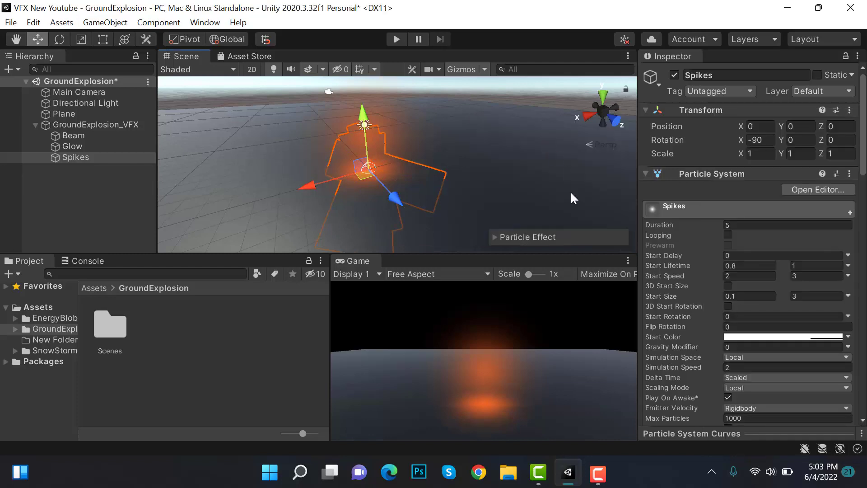
left_click(567, 236)
scroll(781, 216, "down", 3)
left_click(783, 216)
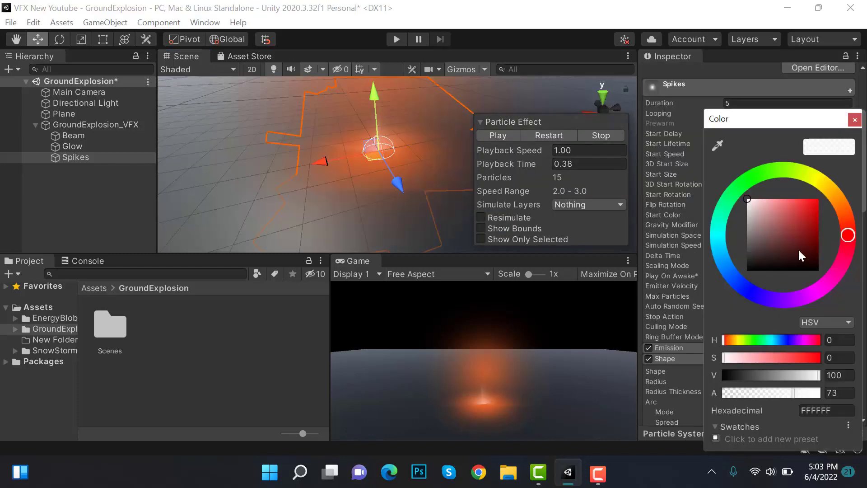
left_click(536, 132)
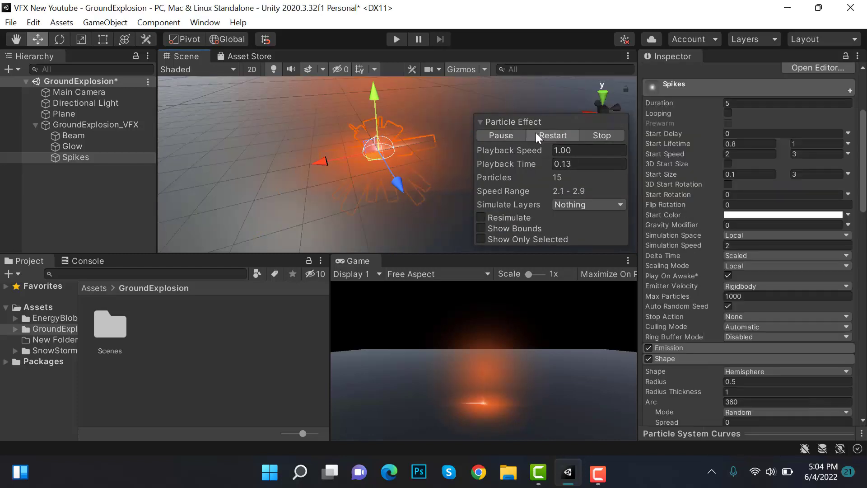
left_click(536, 132)
left_click(519, 132)
Step: Set the maximum start size of Spikes to 0.4, save the scene and replay the preview
left_click(813, 174)
type("0.4")
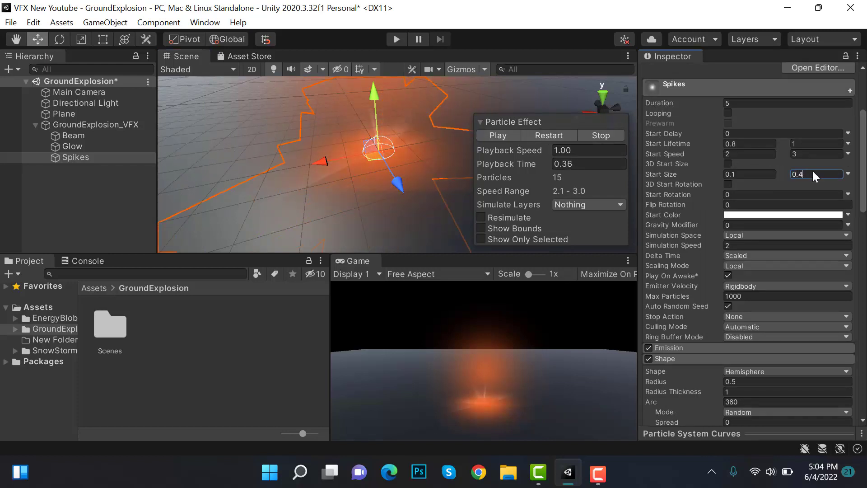
left_click(541, 137)
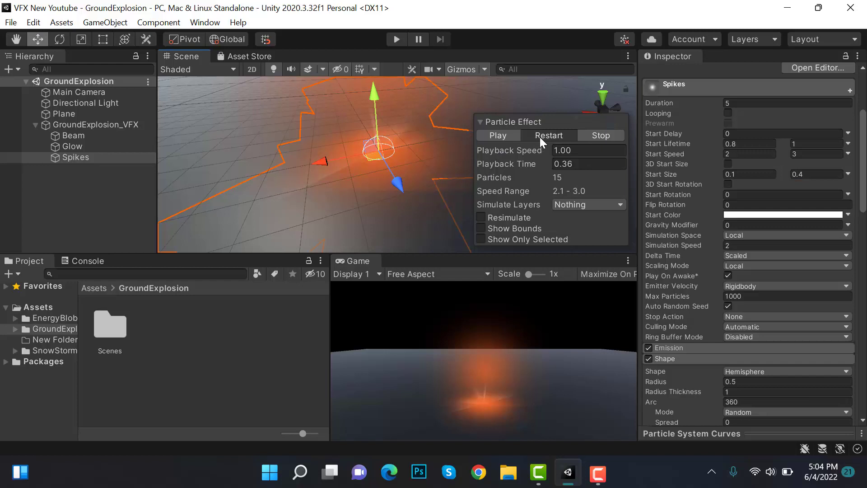
left_click(505, 136)
Step: Try a random start size between 1 and 2 for Spikes in the preview and undo the size change
left_click(759, 175)
type("1")
key("Tab")
type("2")
left_click(552, 137)
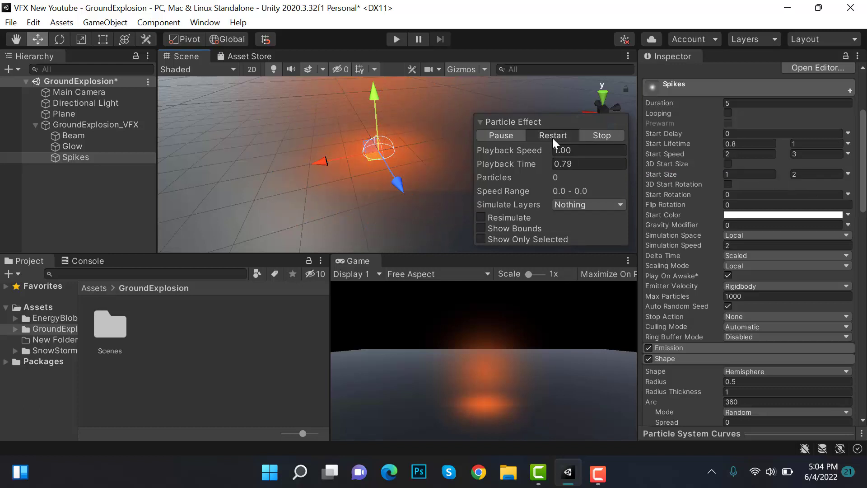
key("ctrl+z")
key("ctrl+z")
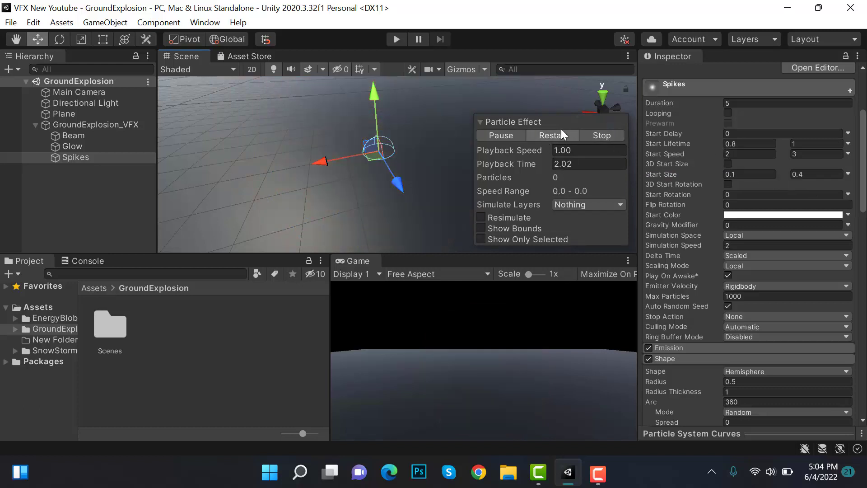
Step: Replay the effect preview to a mid-burst pause, and duplicate Glow as a new particle system named Fire
left_click(559, 131)
left_click(516, 134)
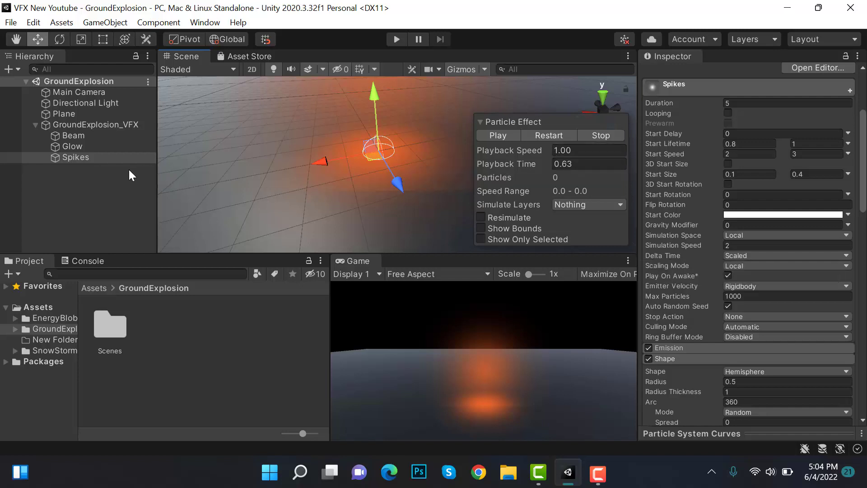
left_click(99, 144)
key("ctrl+d")
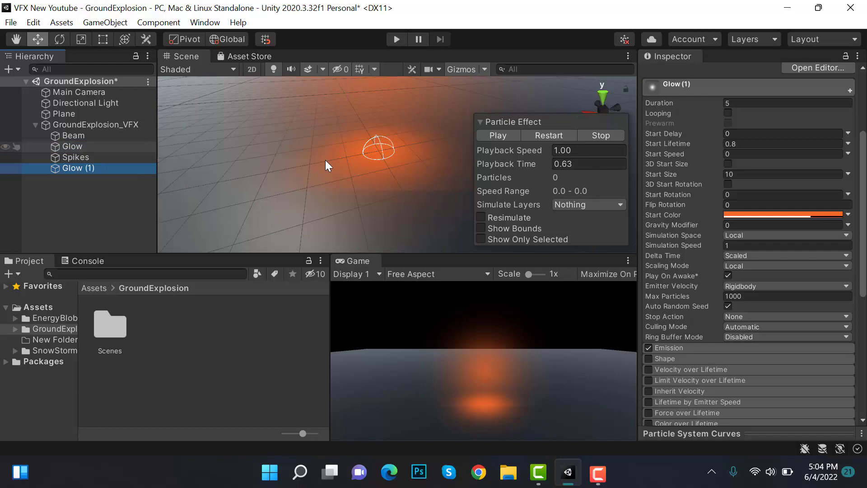
left_click(755, 80)
type("Fire_")
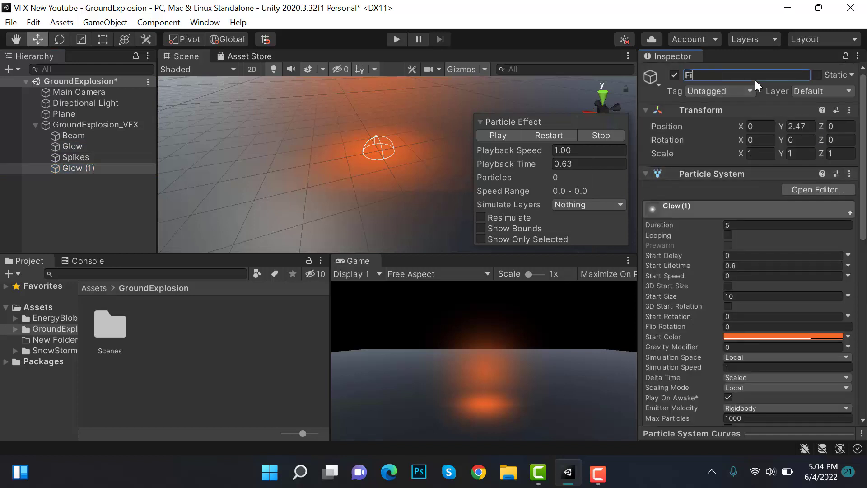
key("BackSpace")
key("ctrl+s")
Step: Set Fire's start lifetime to random between the constants 1.5 and 2, and save the scene
left_click(849, 265)
left_click(834, 314)
type("1.5")
left_click(821, 265)
type("2")
key("ctrl+s")
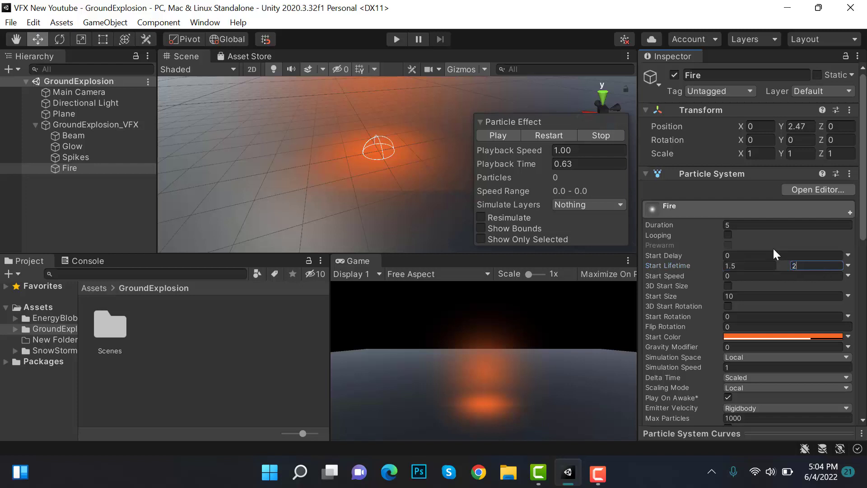
Step: Set Fire's start speed to random between the constants 0.25 and 0.5
left_click(848, 275)
left_click(830, 321)
left_click(765, 276)
type("50.25")
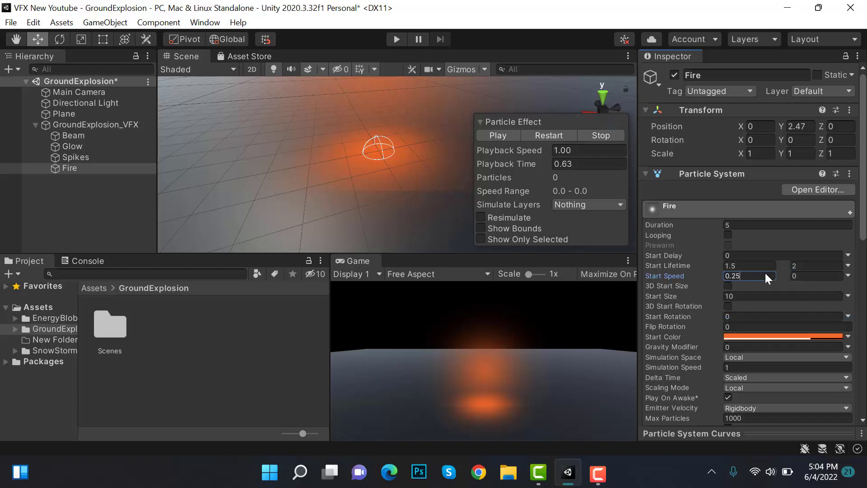
left_click(823, 277)
type("0.5")
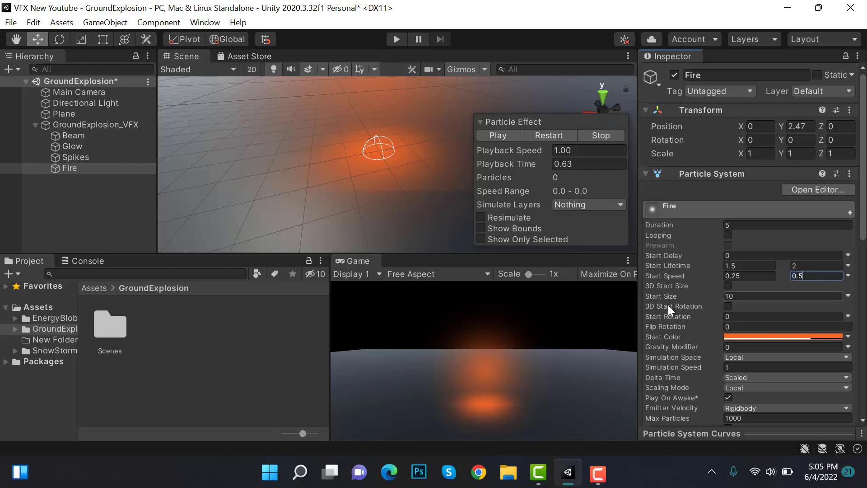
Step: Set Fire's start size to random between the constants 2 and 3, and save the scene
left_click(848, 297)
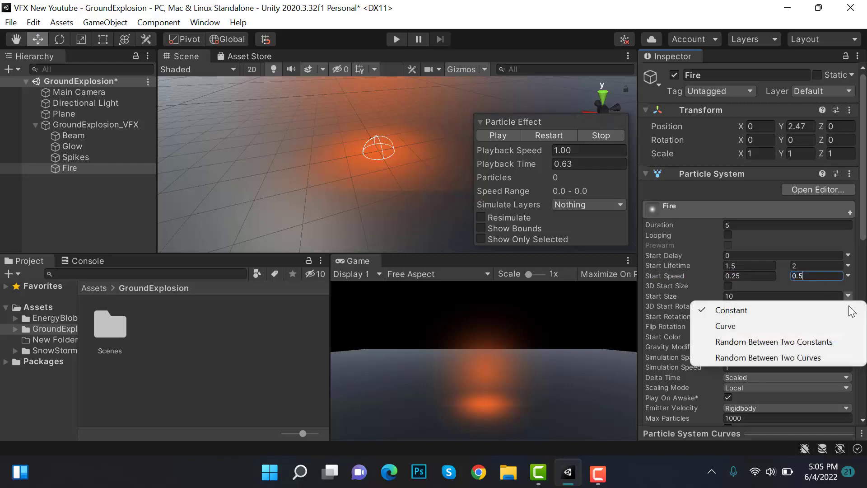
left_click(837, 335)
left_click(760, 297)
type("2")
left_click(811, 297)
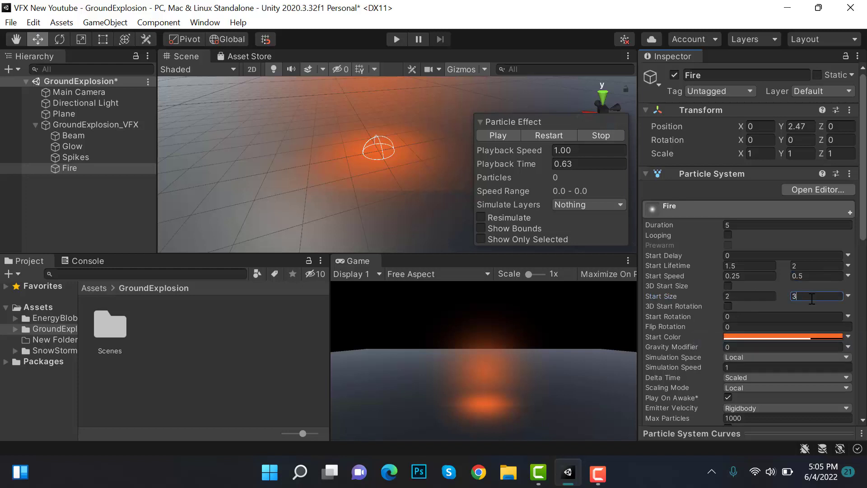
key("ctrl+s")
Step: Set Fire's simulation speed to 2 and its emission burst count to 10, and save the scene
left_click(753, 367)
type("2")
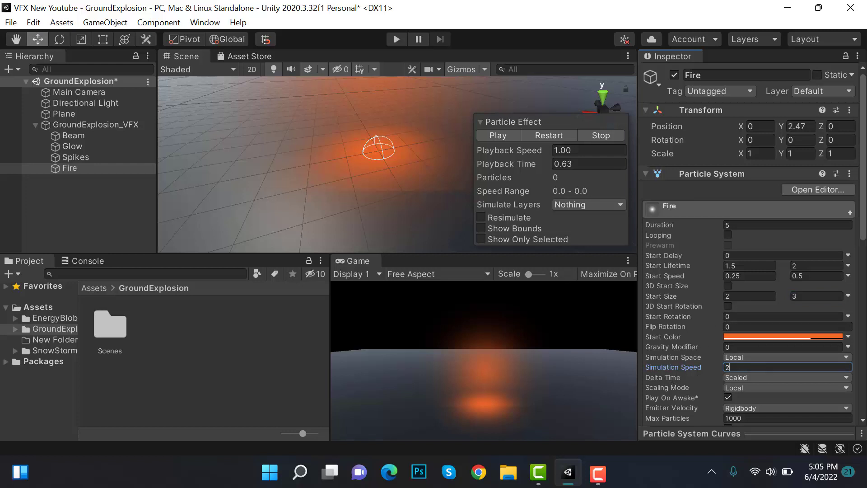
key("Return")
scroll(749, 244, "down", 5)
left_click(705, 269)
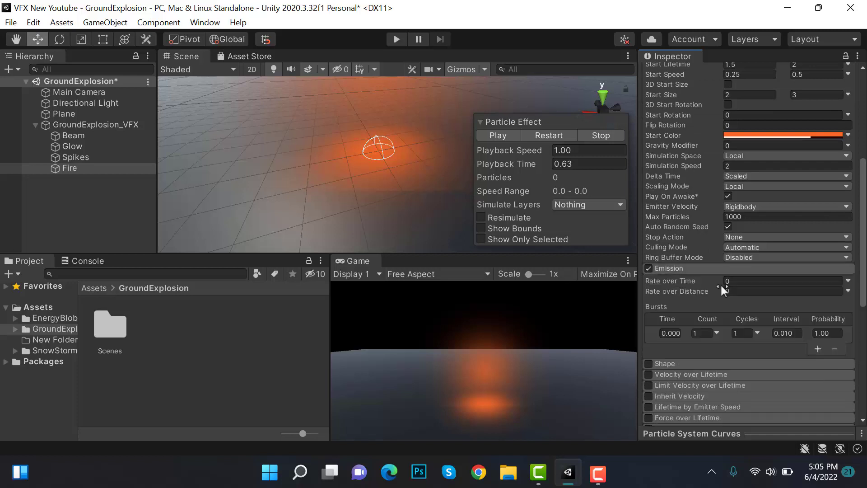
left_click(707, 332)
key("ctrl+s")
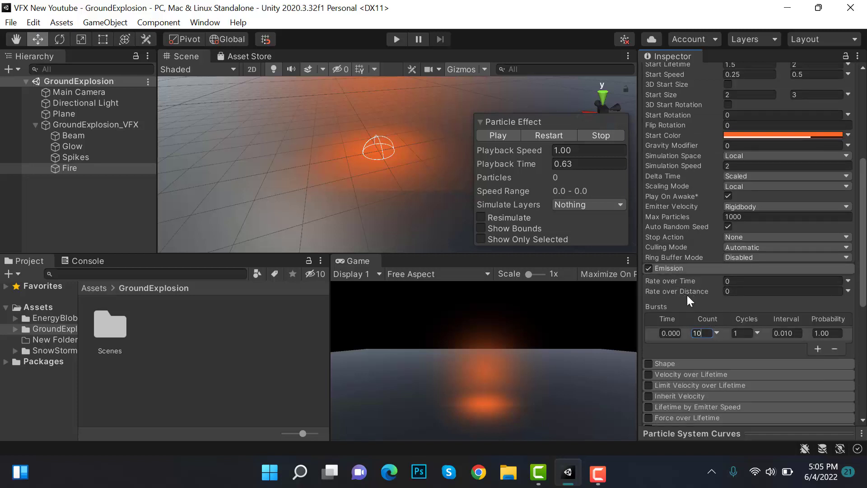
Step: Enable the Shape module on Fire and set its emitter shape to Hemisphere
scroll(701, 265, "down", 5)
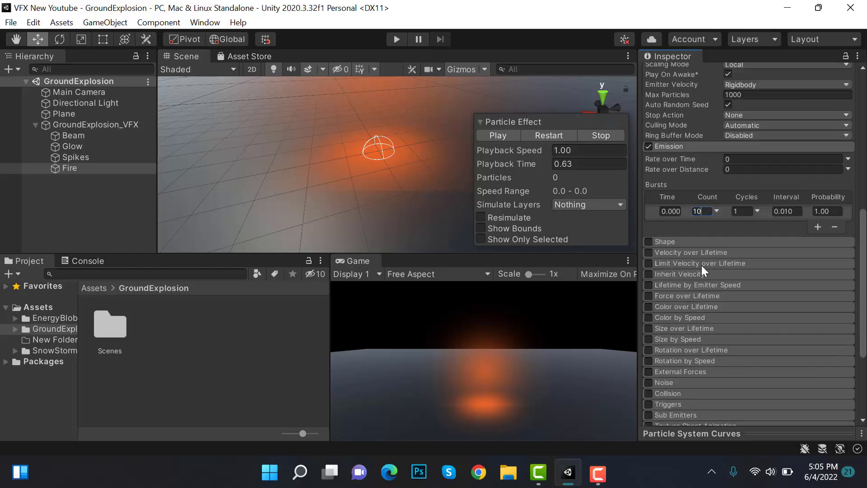
left_click(649, 242)
left_click(661, 243)
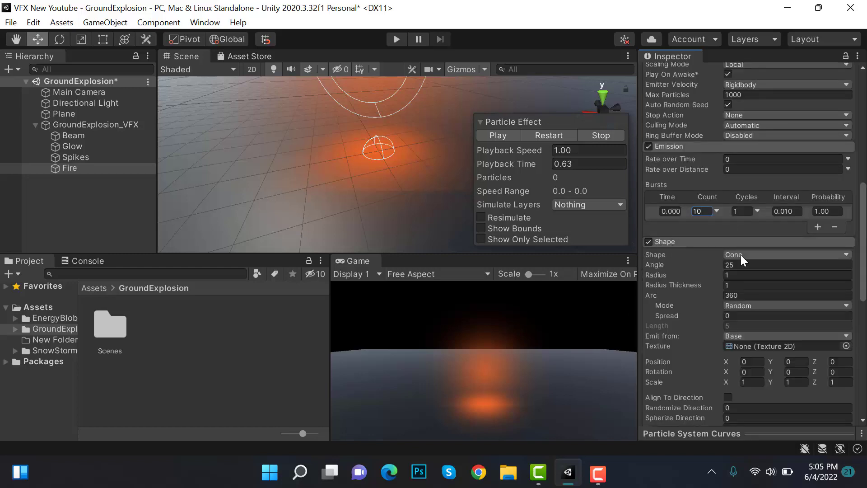
left_click(741, 255)
left_click(792, 83)
left_click(727, 145)
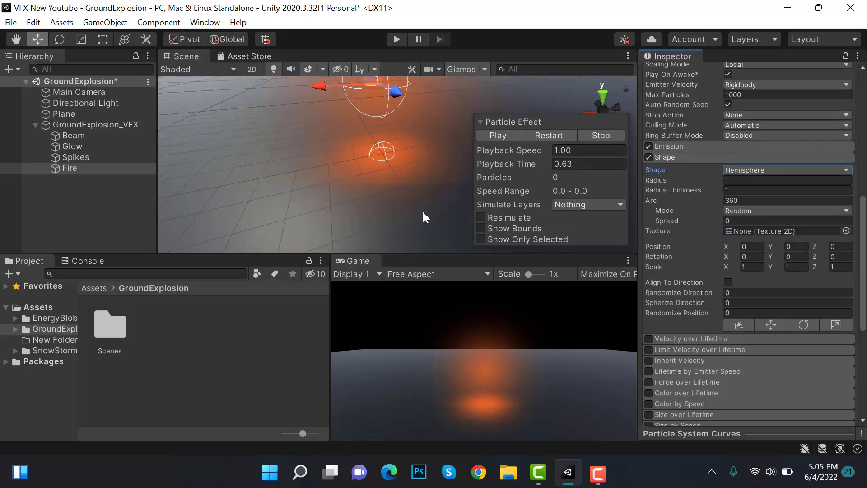
Step: Set Fire's X rotation to -90 and save the scene
scroll(863, 271, "up", 5)
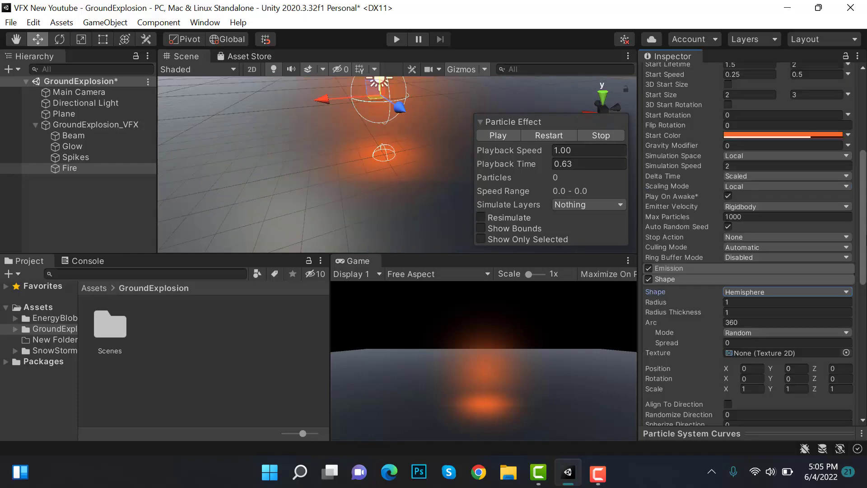
scroll(817, 201, "up", 8)
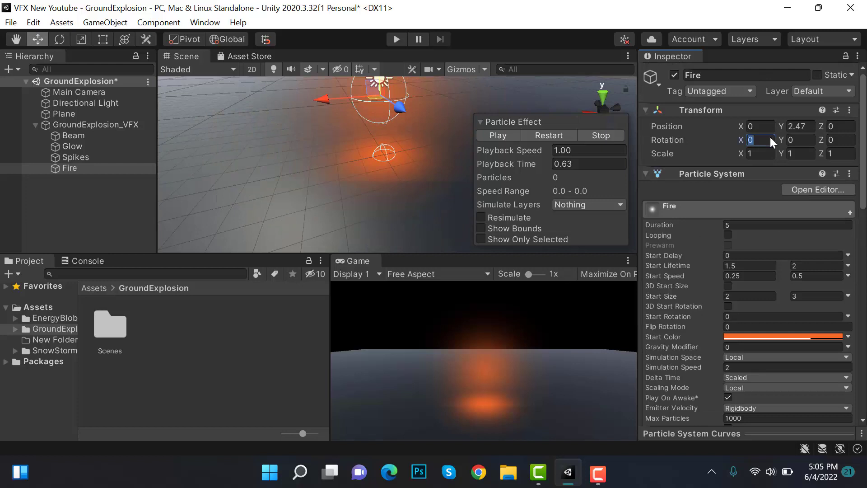
type("90")
key("Return")
key("ctrl+s")
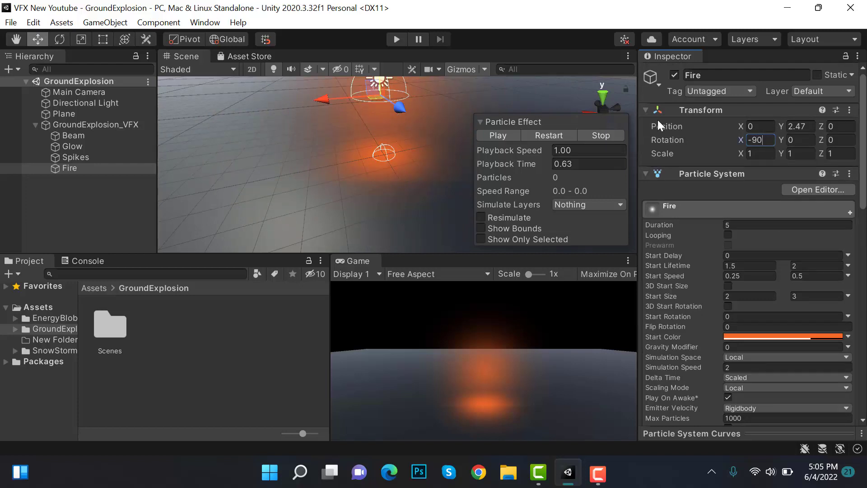
Step: Replay the effect preview, pause it mid-burst, and set Fire's Y position to 0
left_click(563, 131)
left_click(503, 134)
left_click(804, 130)
type("0")
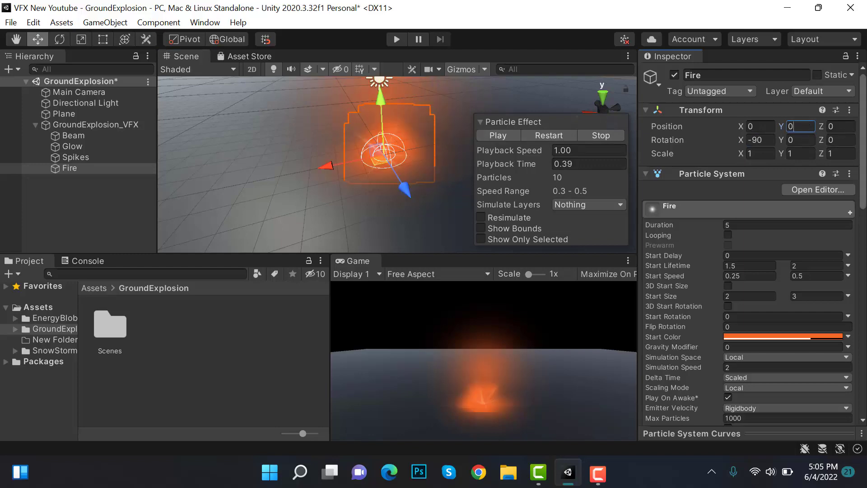
Step: Set the radius of Fire's hemisphere emitter shape to 2
scroll(803, 129, "down", 8)
scroll(705, 158, "down", 3)
left_click(711, 152)
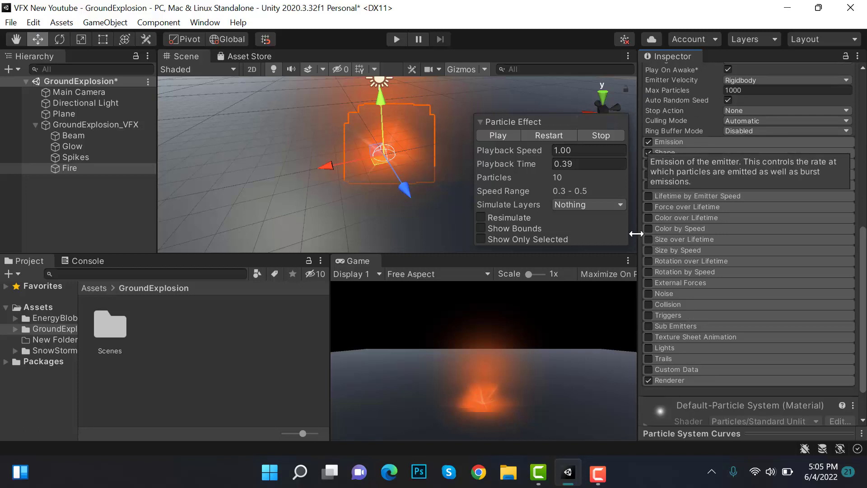
left_click(698, 152)
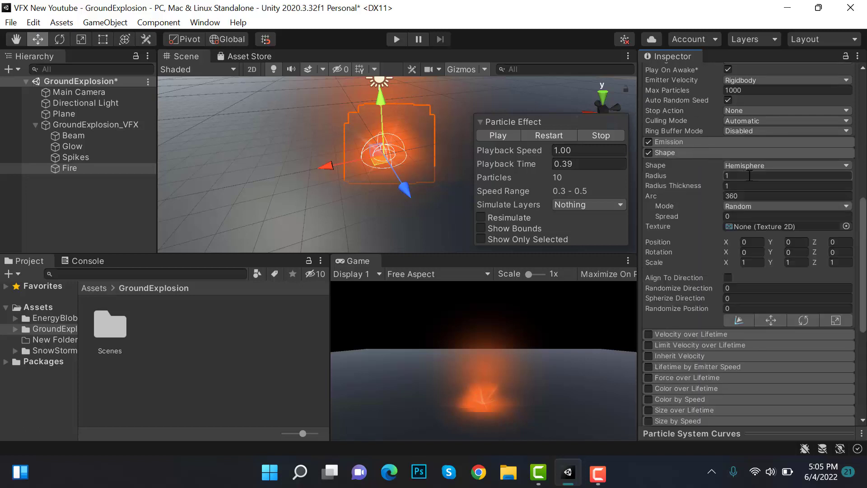
type("2")
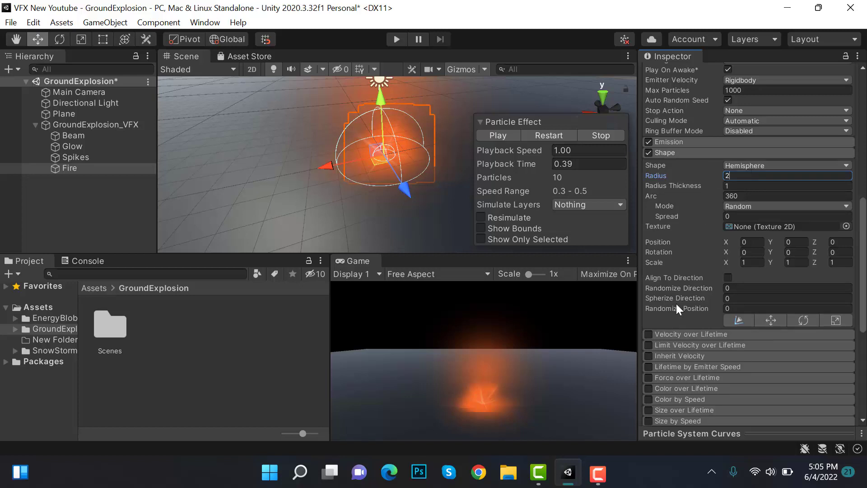
left_click(704, 153)
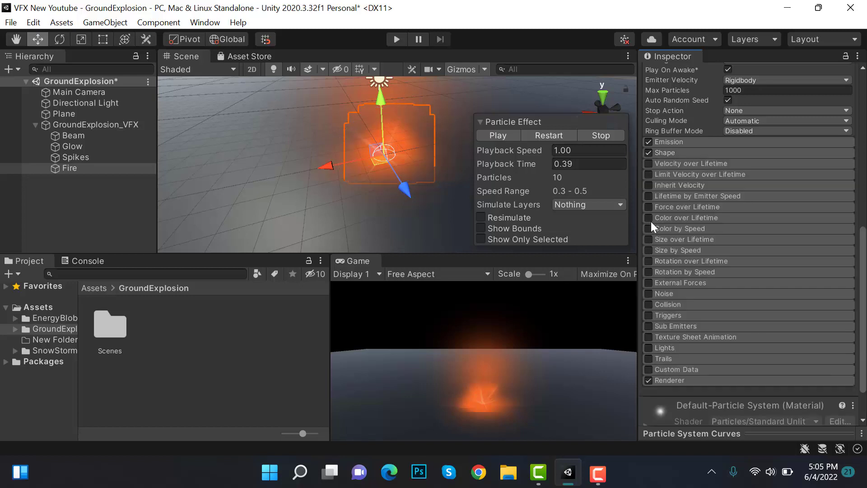
Step: Enable Color over Lifetime on Fire with a white gradient whose alpha fades in and out, and save the scene
left_click(672, 220)
left_click(740, 229)
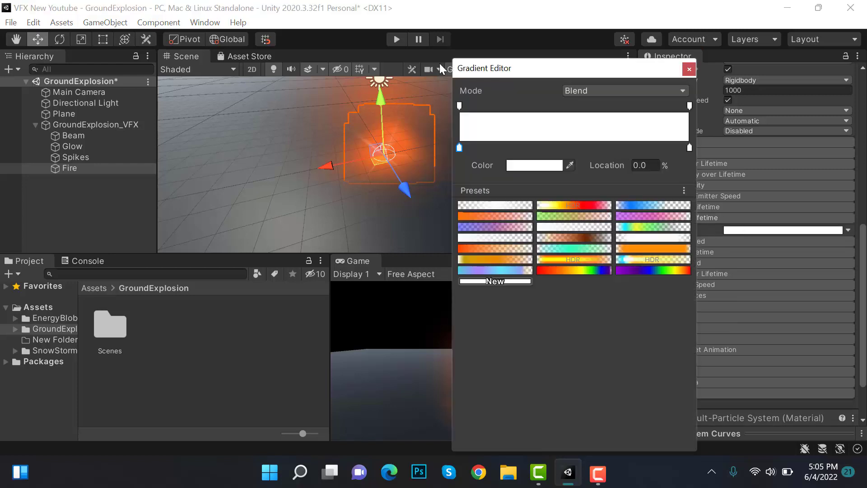
left_click(500, 106)
left_click(654, 106)
left_click(460, 105)
left_click_drag(563, 165, 507, 165)
left_click(689, 69)
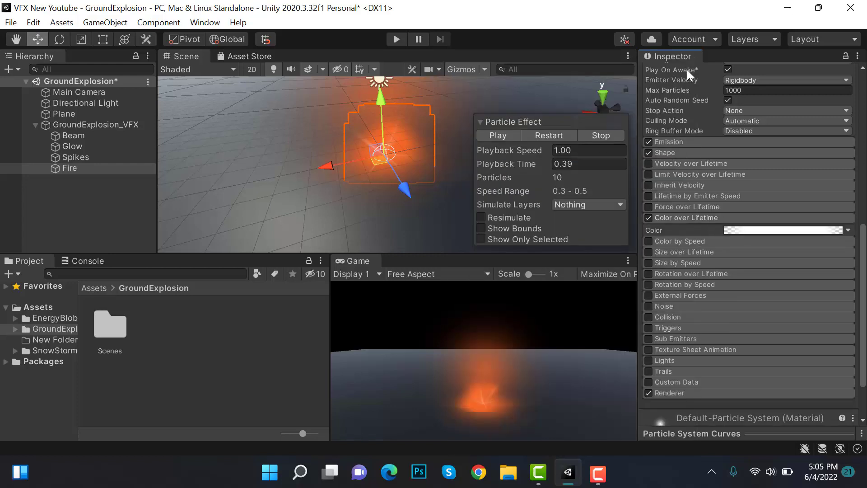
key("ctrl+s")
Step: Create a material named Fire_Mat in the GroundExplosion assets folder
right_click(167, 319)
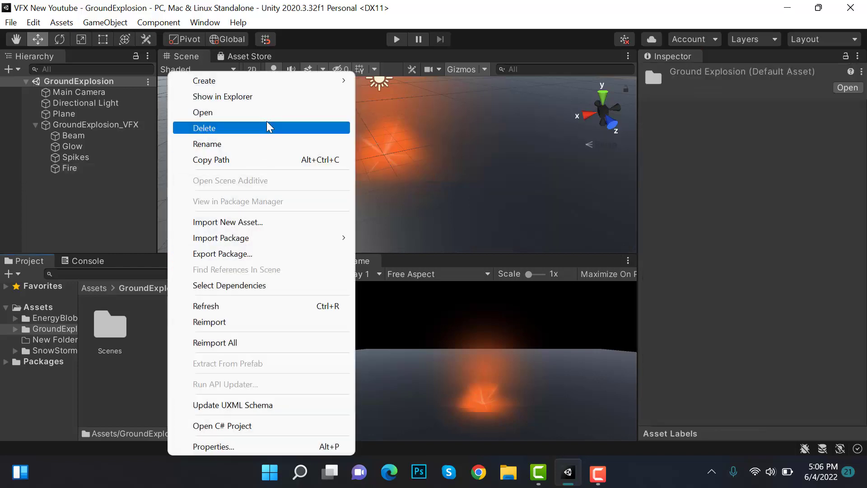
mouse_move(302, 79)
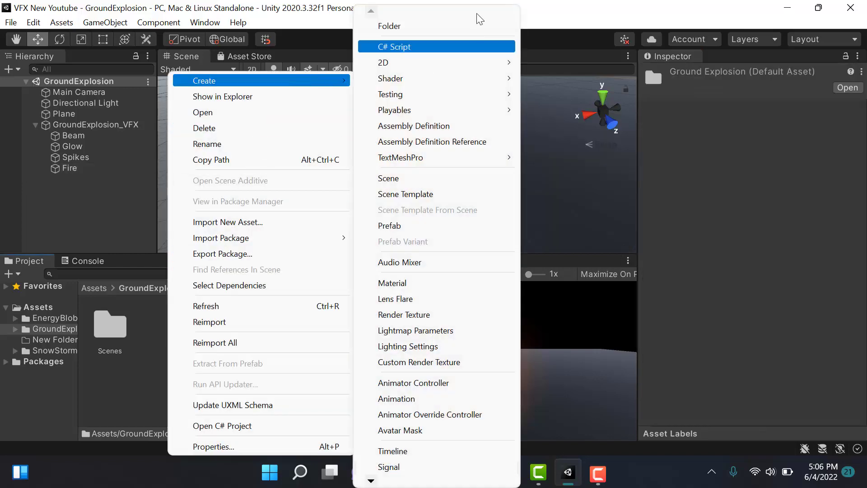
left_click(463, 283)
type("Fire_Mat")
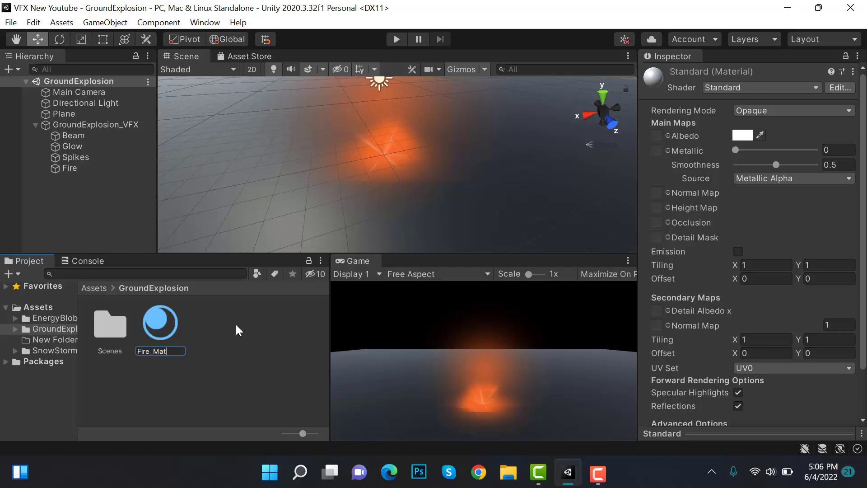
key("Return")
Step: Change Fire_Mat's shader to the legacy particle shader Additive
left_click(802, 88)
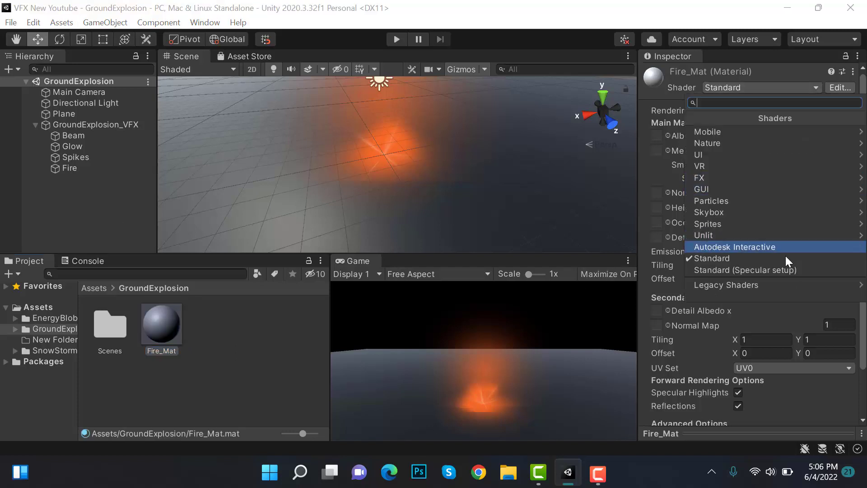
left_click(777, 285)
left_click(773, 232)
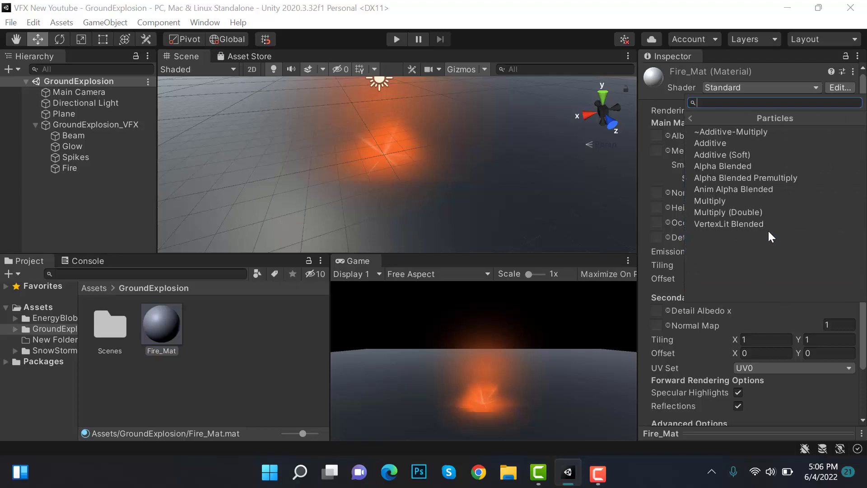
left_click(760, 147)
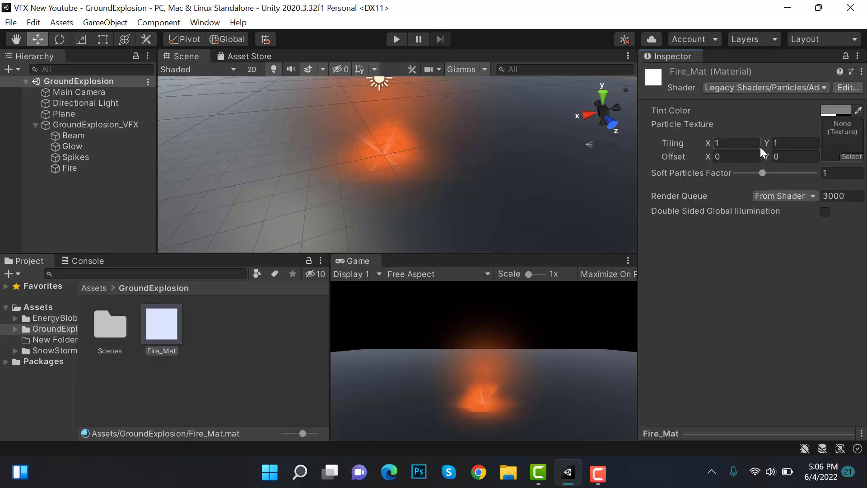
Step: Import CRYSTAL 2.fbx, FireSheet.png and Smokesheet.png from the VFX Textures folder in File Explorer into Unity's GroundExplosion assets folder
key("super+d")
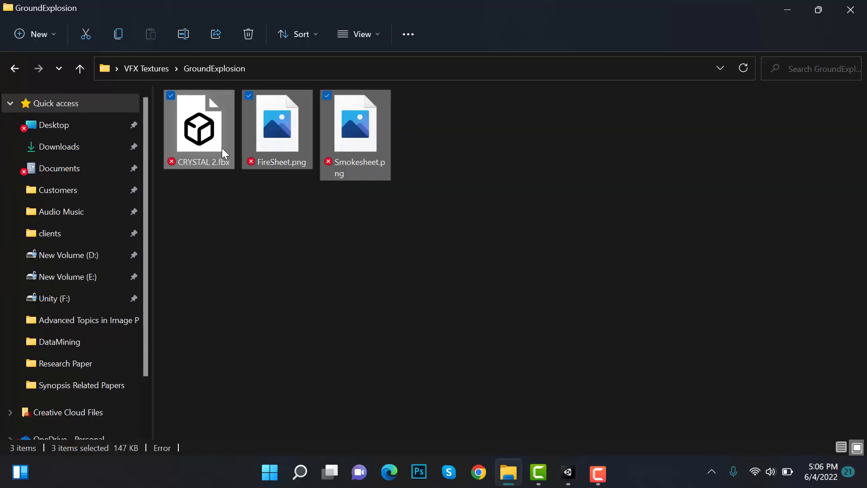
left_click_drag(222, 147, 373, 243)
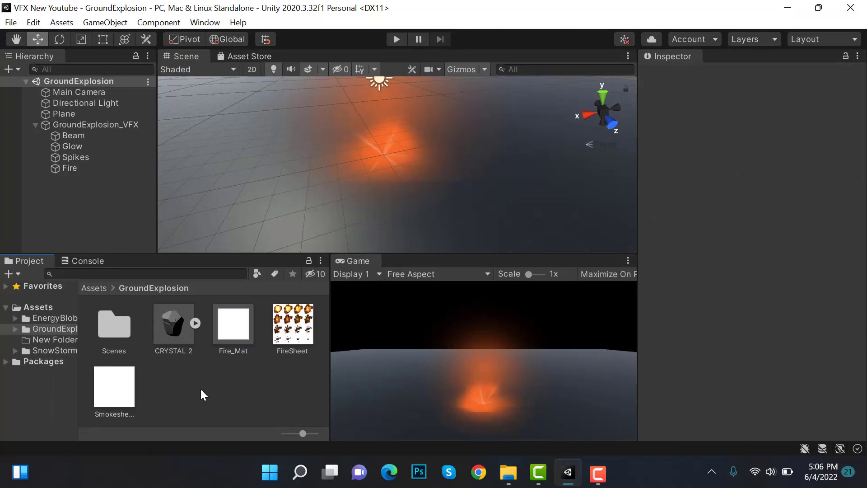
left_click(168, 330)
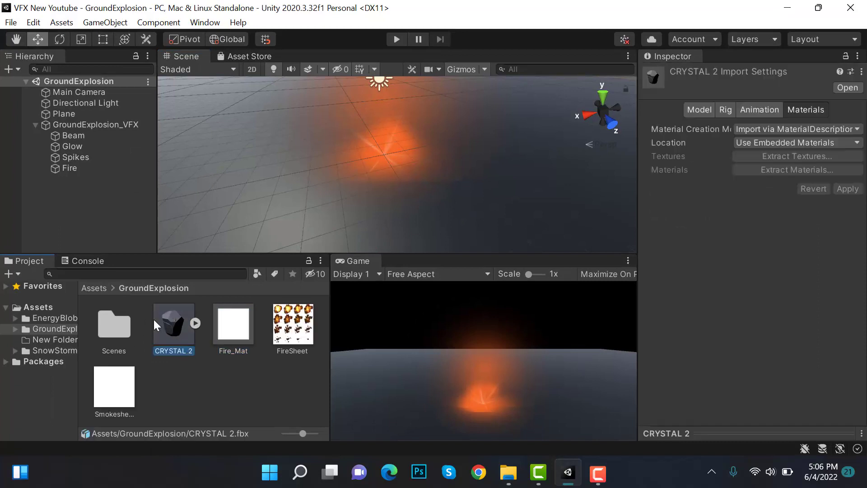
left_click(236, 329)
left_click(267, 371)
Step: Enable Alpha Is Transparency in FireSheet's import settings, apply the change, and select Fire_Mat
left_click(240, 331)
left_click(293, 325)
left_click(739, 173)
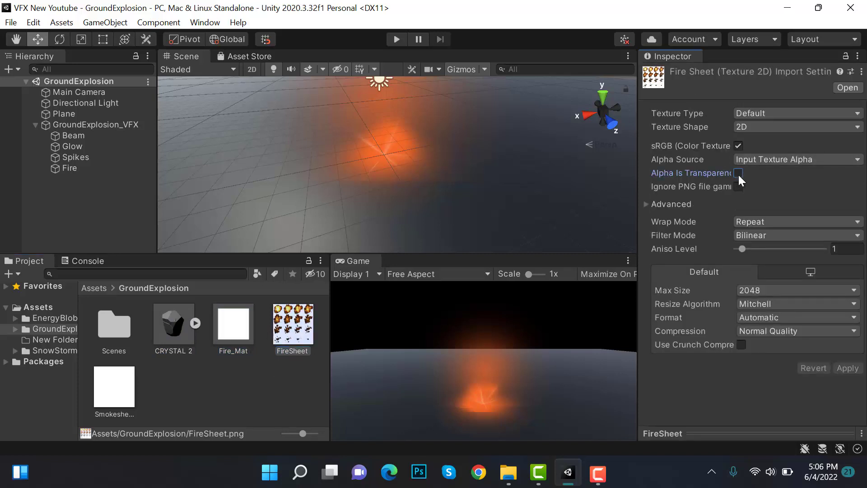
left_click(848, 368)
left_click(234, 325)
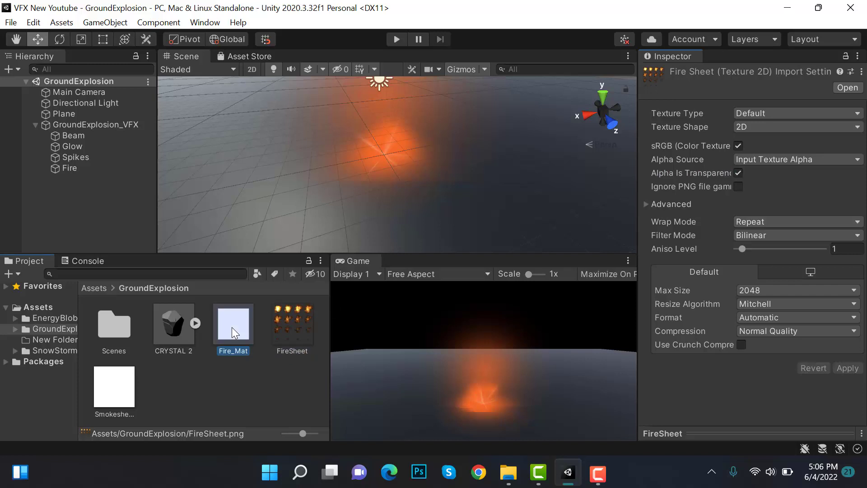
Step: Assign FireSheet as Fire_Mat's particle texture and apply the material to the Fire particle system
left_click_drag(292, 320, 849, 143)
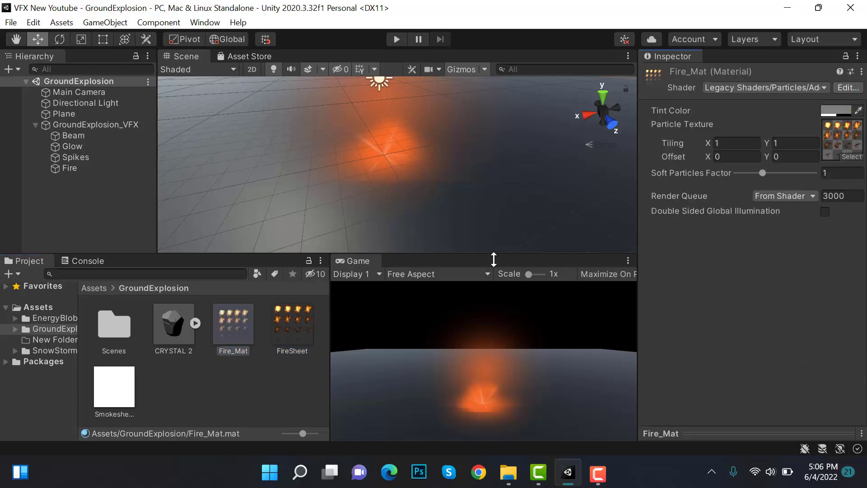
left_click_drag(244, 333, 112, 167)
left_click(112, 167)
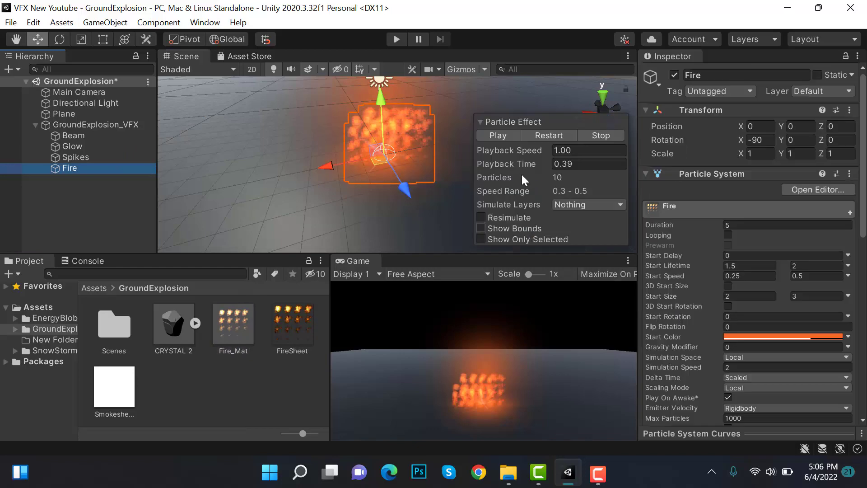
Step: Change the Fire particle system's start color to white and replay the effect
left_click(806, 337)
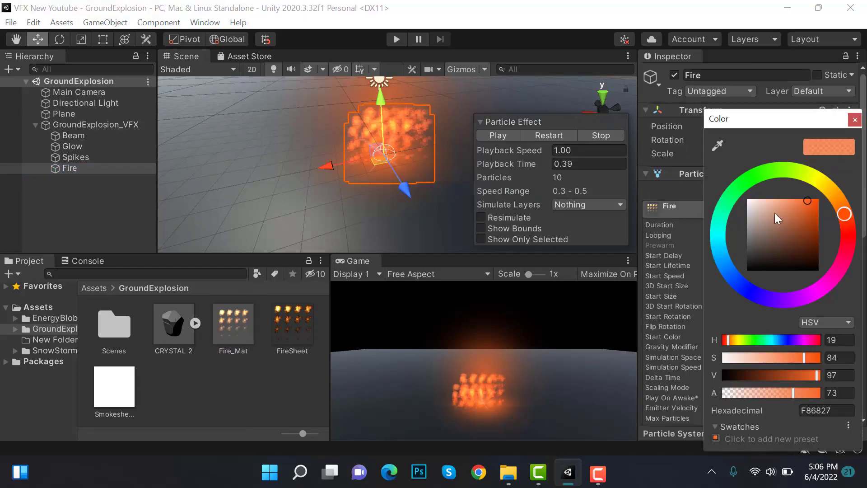
left_click(856, 120)
left_click(572, 133)
left_click(545, 135)
left_click(514, 134)
left_click(515, 133)
left_click(515, 134)
Step: Enable Texture Sheet Animation on Fire with 4 by 4 tiles, save the scene and replay the effect
scroll(853, 252, "down", 15)
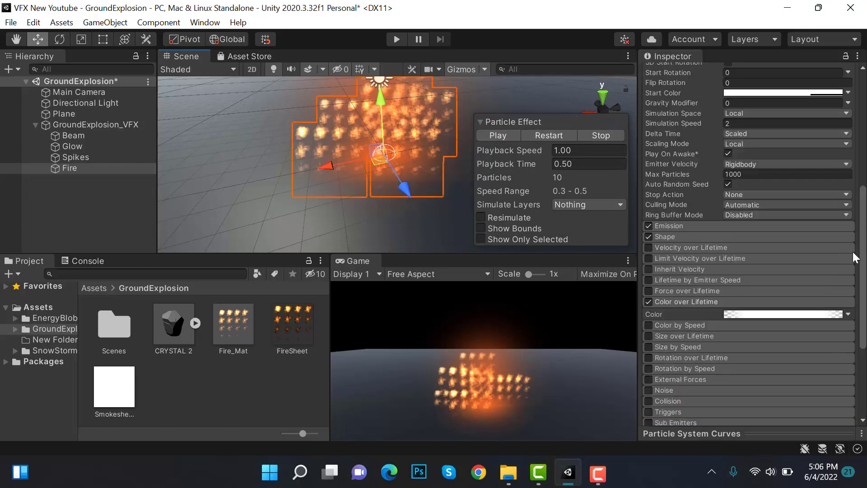
left_click(649, 291)
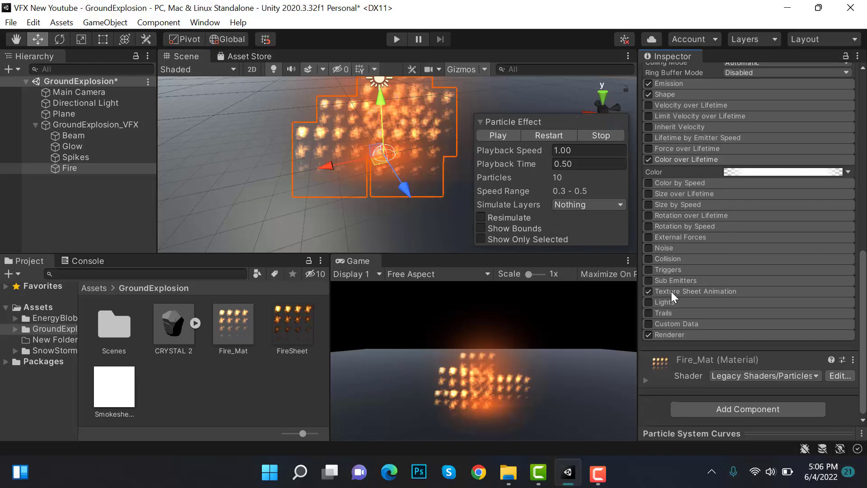
left_click(671, 291)
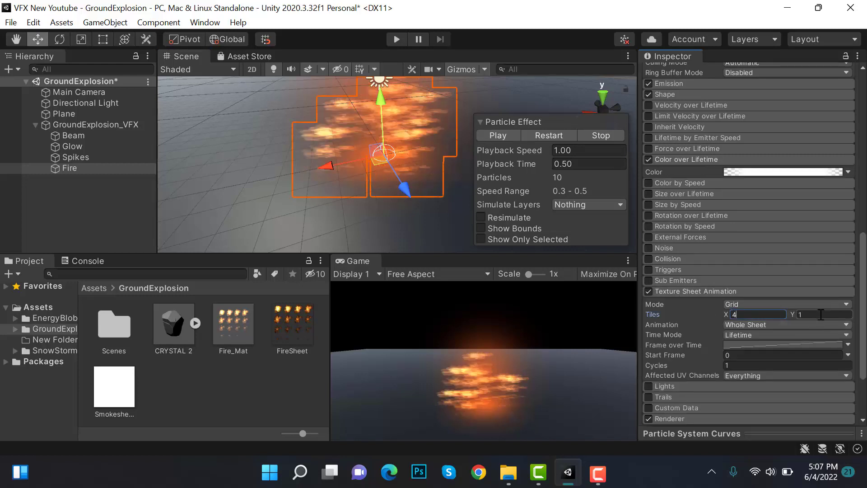
type("4")
key("Tab")
type("4")
key("ctrl+s")
left_click(547, 136)
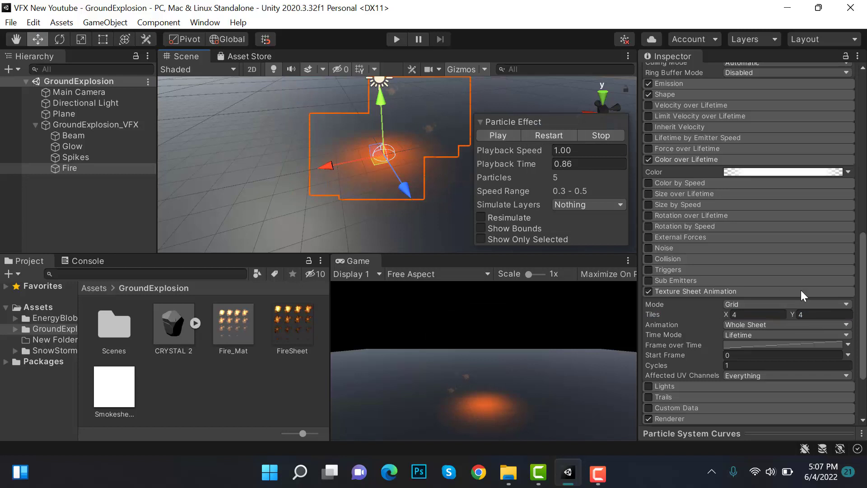
Step: Enable Size over Lifetime on Fire with a rising curve that eases out at full size, and preview the effect
left_click(666, 158)
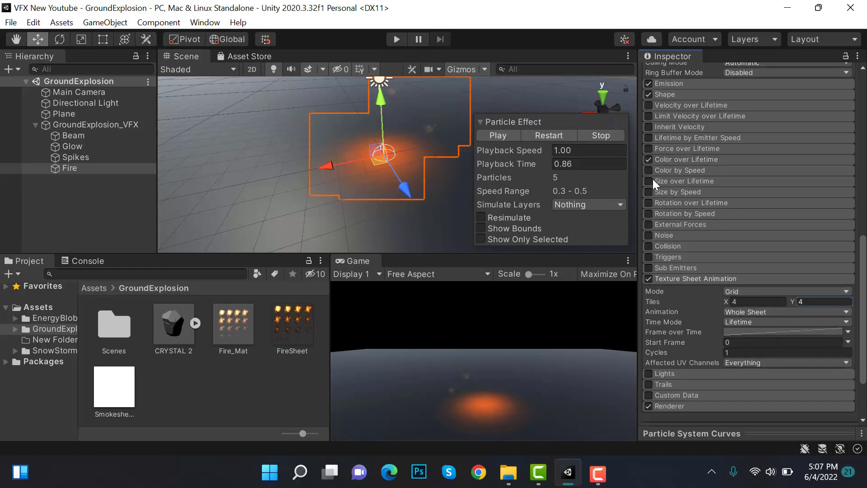
left_click(649, 181)
left_click(678, 180)
left_click(777, 206)
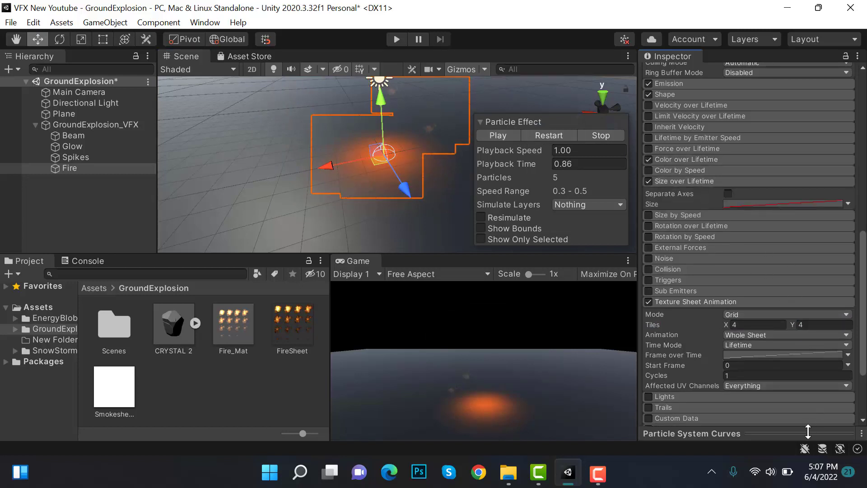
left_click_drag(808, 432, 809, 324)
left_click(807, 426)
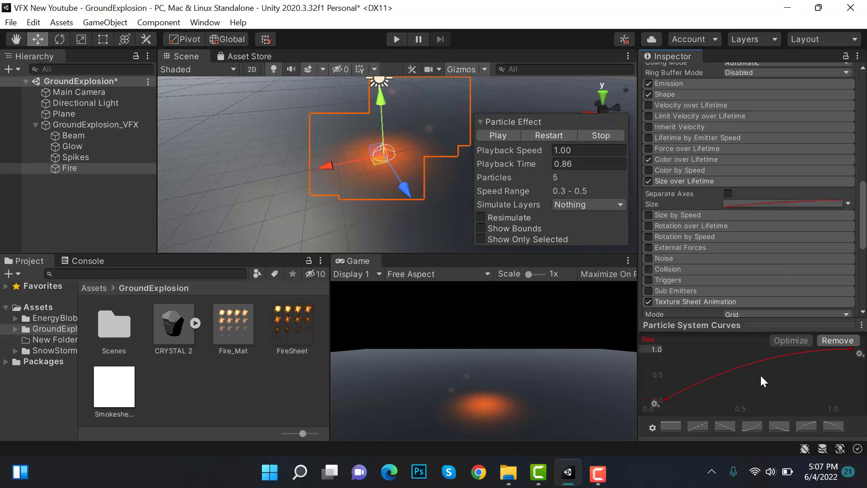
left_click(788, 325)
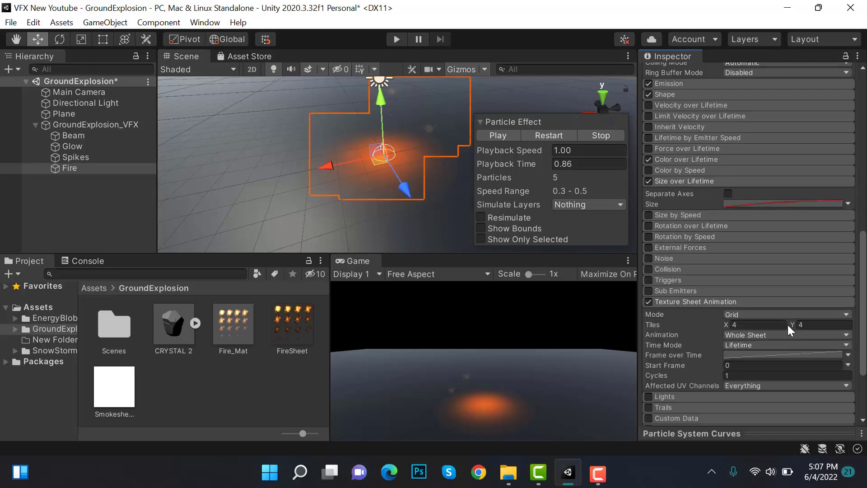
left_click(538, 131)
left_click(542, 134)
left_click(505, 133)
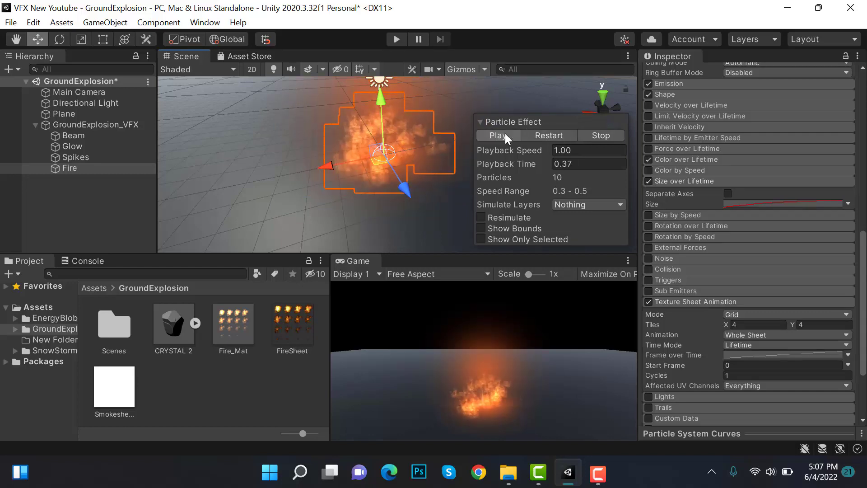
Step: Try a radius of 1 for Fire's hemisphere emission shape and replay the effect
scroll(695, 241, "up", 3)
left_click(695, 237)
left_click(749, 262)
type("1")
left_click(555, 136)
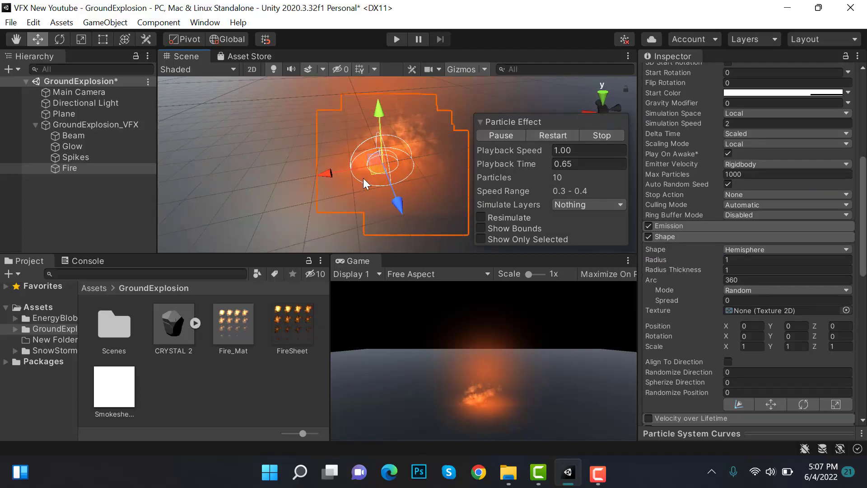
left_click(568, 137)
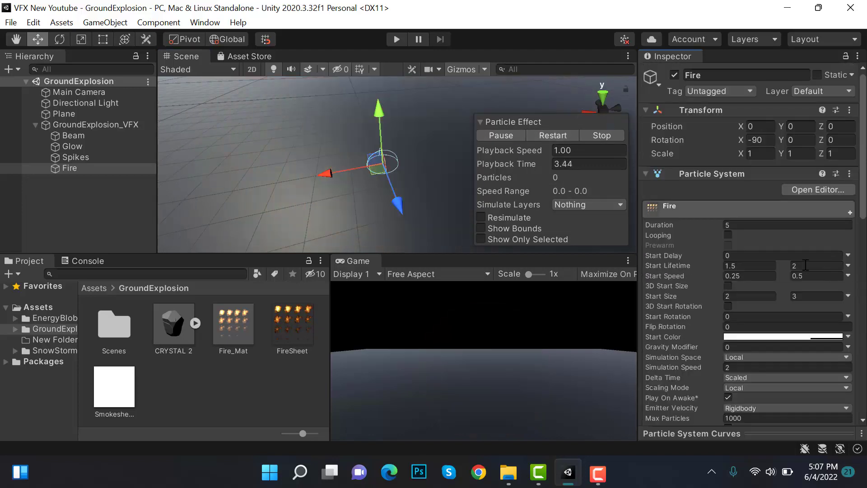
Step: Set Fire's maximum start size to 5, preview the burst and save the scene
left_click(804, 297)
type("5")
left_click(556, 132)
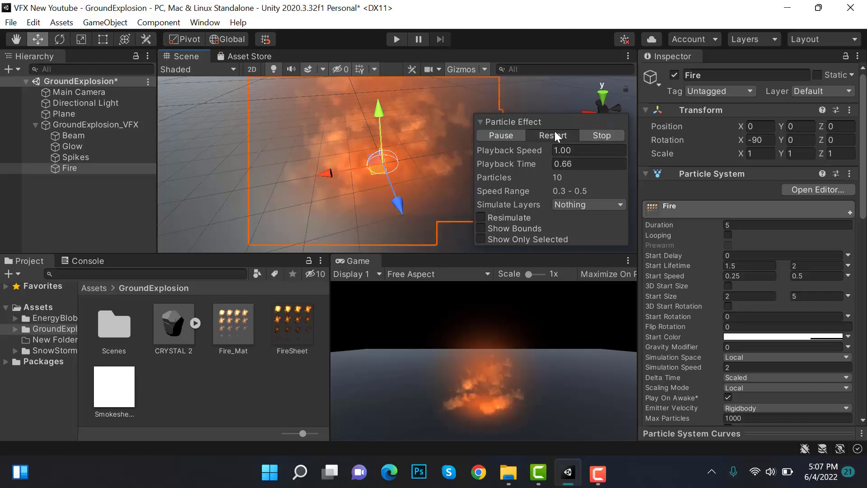
left_click(552, 135)
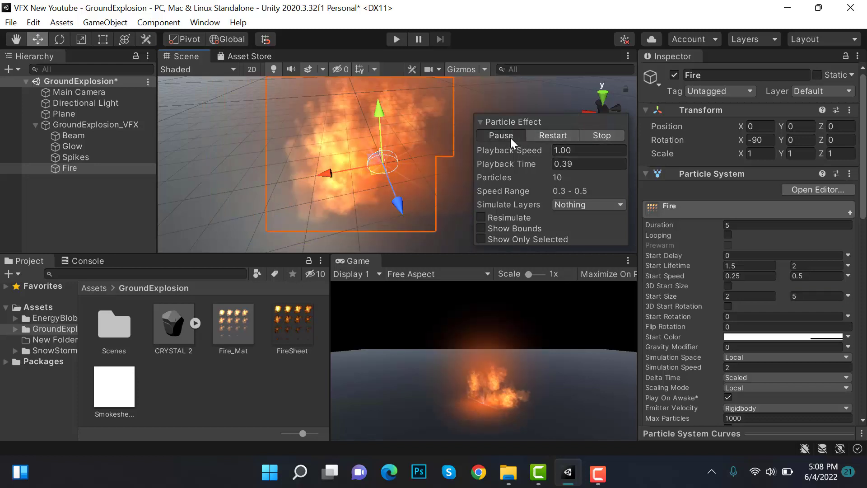
left_click(501, 135)
key("ctrl+s")
Step: Set Fire's random start size range from 1 to 10 and preview the burst
type("1")
left_click(817, 296)
type("10")
left_click(565, 135)
left_click(565, 134)
left_click(517, 132)
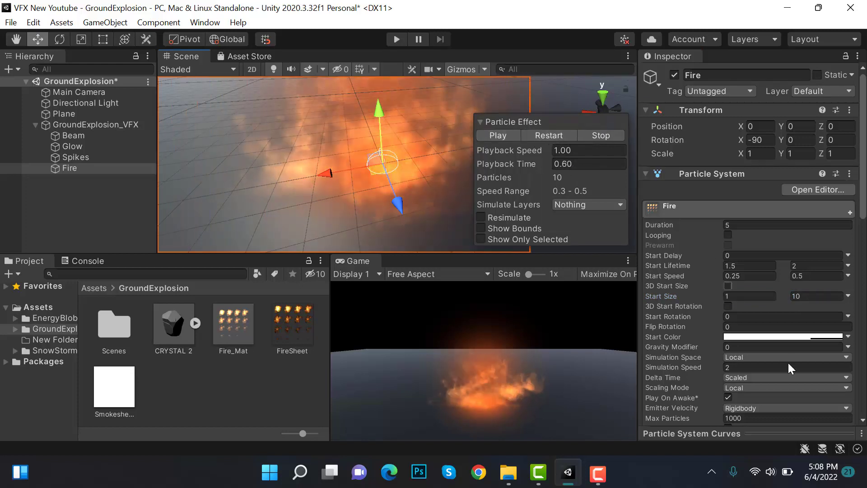
Step: Make Fire's start rotation random between 0 and 360, preview the effect and save the scene
left_click(849, 316)
left_click(829, 362)
left_click(813, 316)
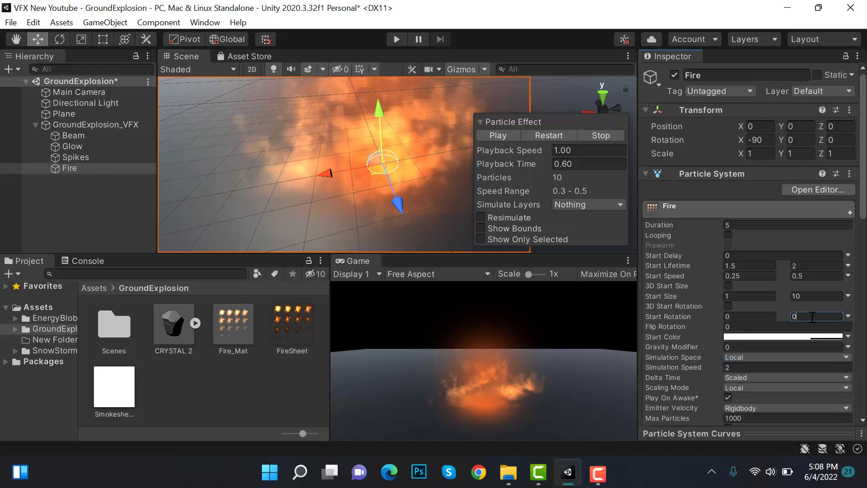
type("360")
left_click(562, 137)
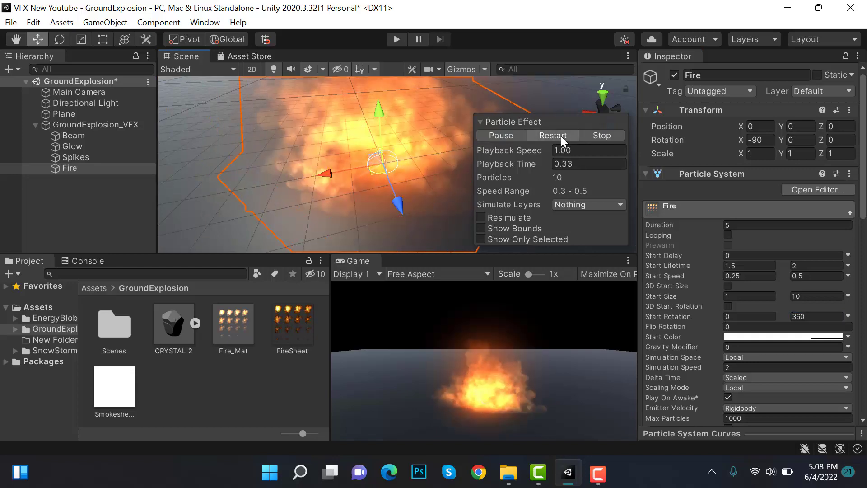
left_click(534, 140)
left_click(518, 137)
key("ctrl+s")
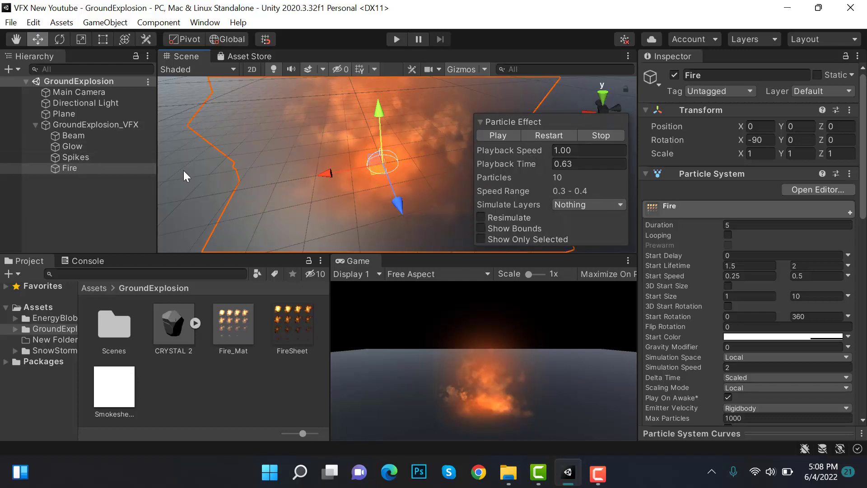
Step: Duplicate the Fire particle system within GroundExplosion_VFX
left_click(105, 168)
key("ctrl+d")
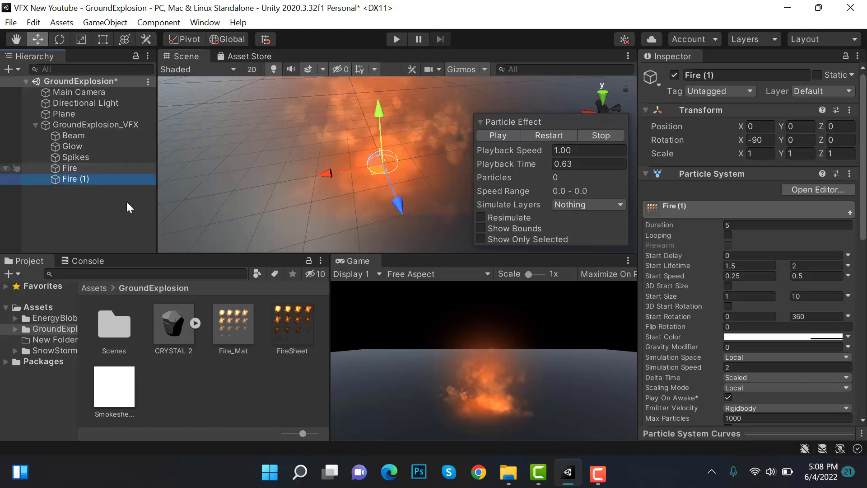
Step: Enable Alpha Is Transparency in Smokesheet's import settings and apply the change
left_click(131, 394)
left_click(739, 173)
left_click(854, 368)
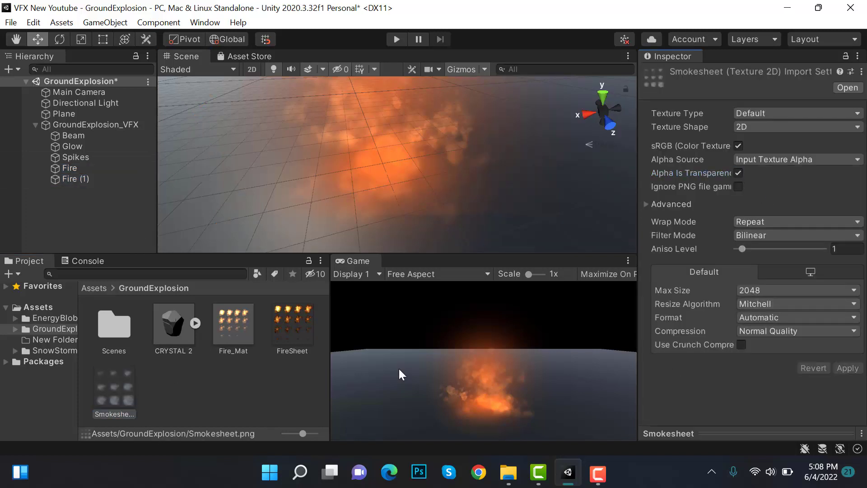
Step: Duplicate the Fire_Mat material and rename the copy Smoke_Mat
left_click(234, 346)
key("ctrl+d")
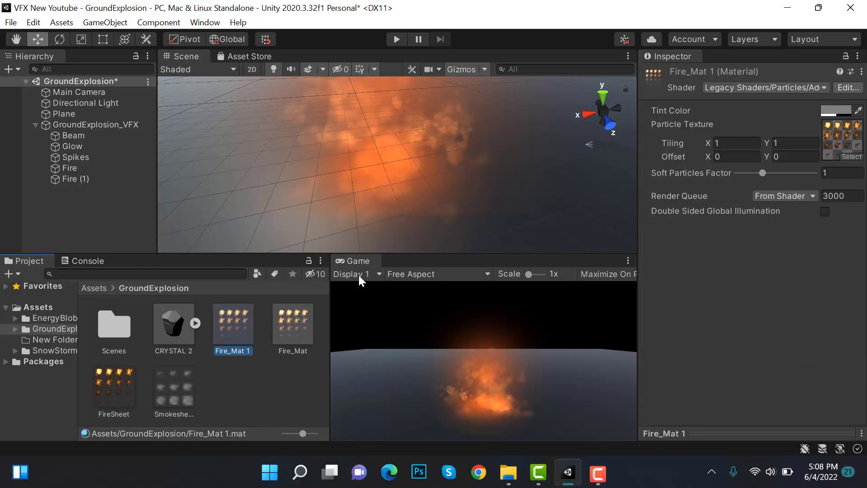
right_click(241, 335)
left_click(370, 144)
type("Smoke_Mat")
key("Return")
Step: Change Smoke_Mat's shader to the legacy particle shader Alpha Blended and assign Smokesheet as its particle texture
left_click(767, 88)
left_click(792, 282)
left_click(761, 235)
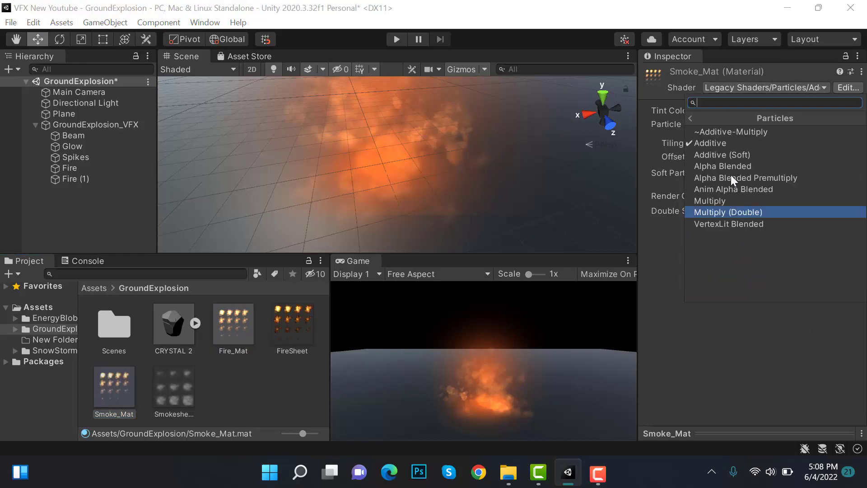
left_click(736, 166)
left_click_drag(174, 390, 857, 147)
Step: Apply Smoke_Mat to the duplicated Fire particle system, rename that system Smoke and save the scene
left_click_drag(113, 389, 111, 181)
left_click(112, 180)
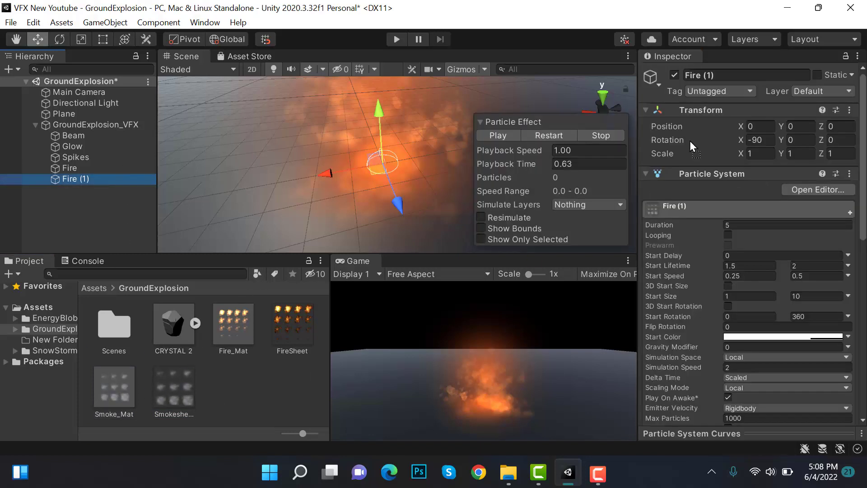
left_click(715, 74)
type("Smoke")
key("Return")
key("ctrl+s")
Step: Set Smoke's texture sheet animation tiles to 3 by 3, save the scene and replay the effect
scroll(720, 296, "down", 10)
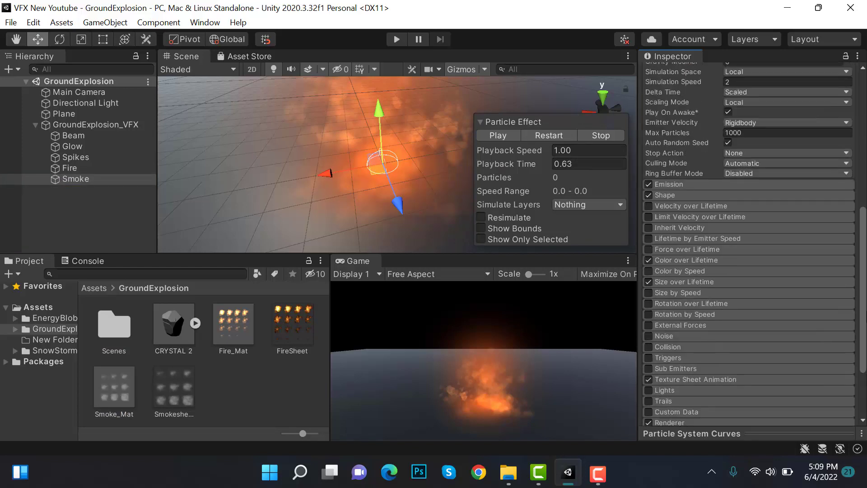
left_click(726, 292)
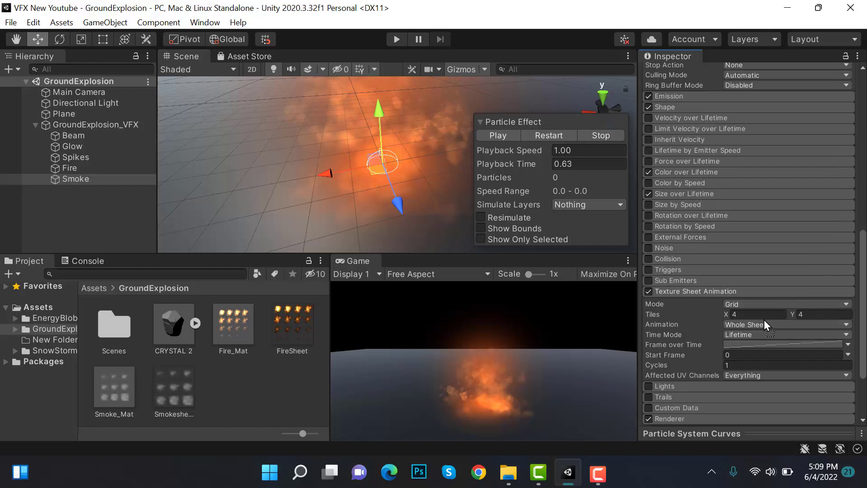
left_click(768, 316)
type("3")
left_click(843, 316)
type("3")
key("ctrl+s")
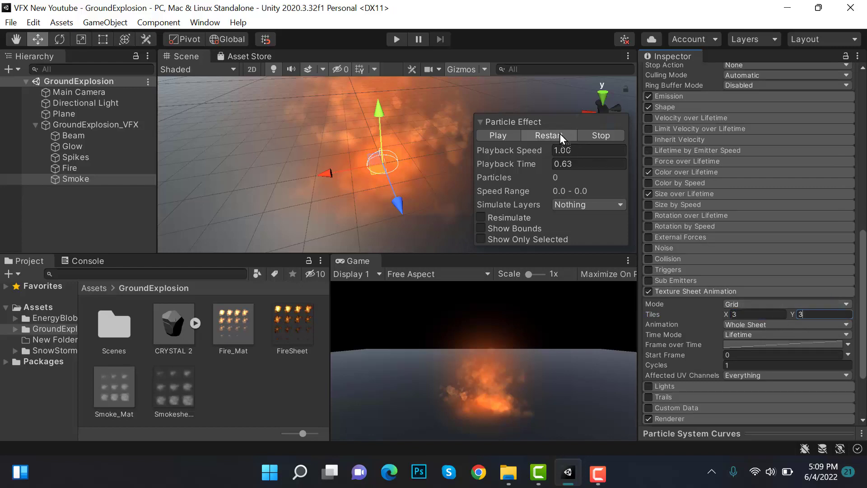
left_click(560, 134)
left_click(500, 125)
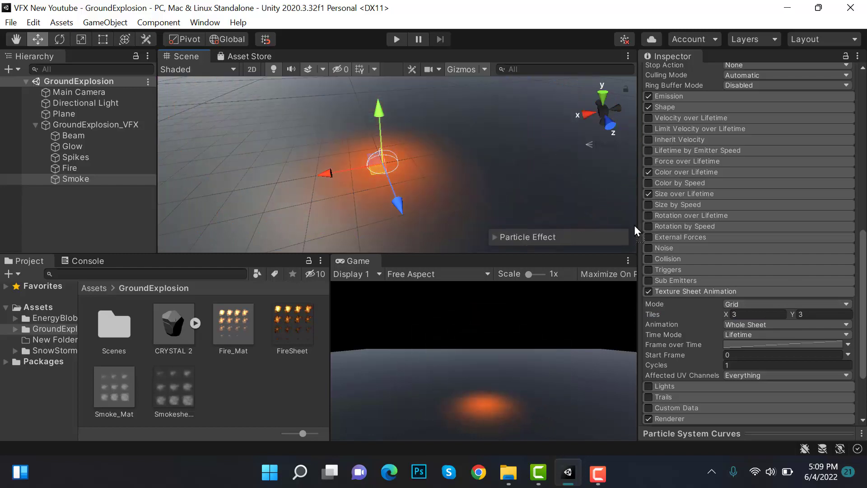
left_click(566, 237)
left_click(556, 137)
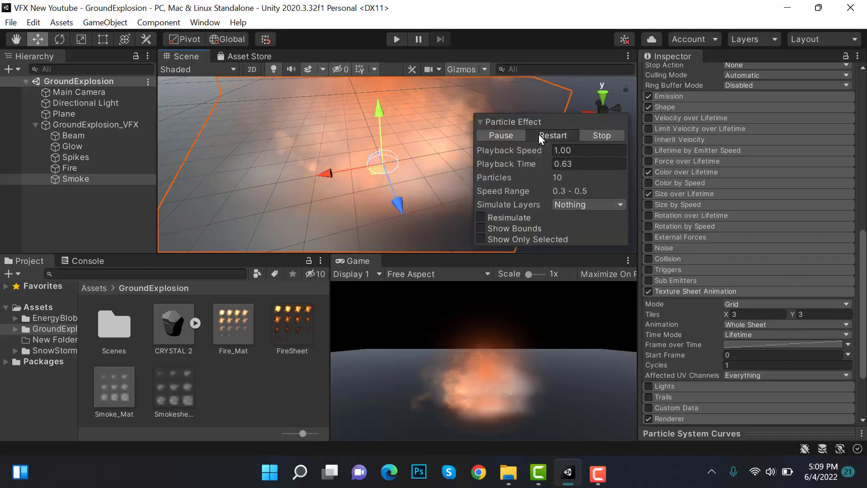
left_click(513, 138)
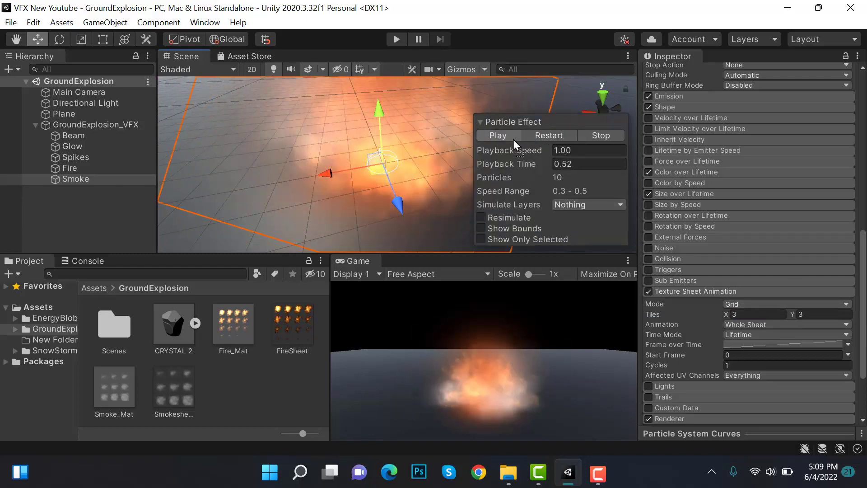
Step: Darken Smoke's start color to a mid grey, about hex 858585, and preview the effect
scroll(863, 333, "up", 10)
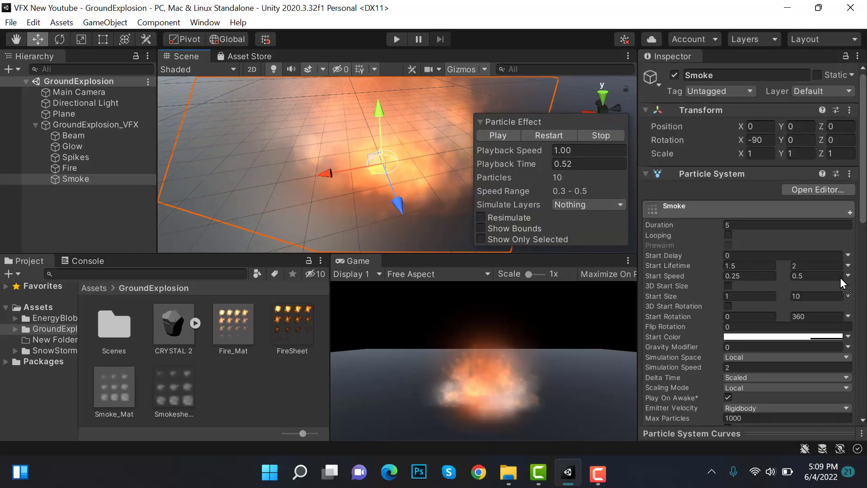
left_click(801, 339)
left_click_drag(760, 219, 728, 240)
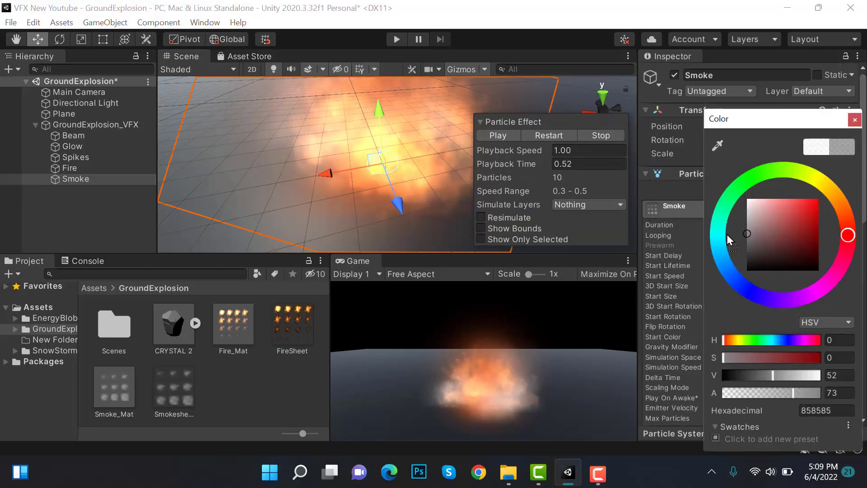
left_click(554, 137)
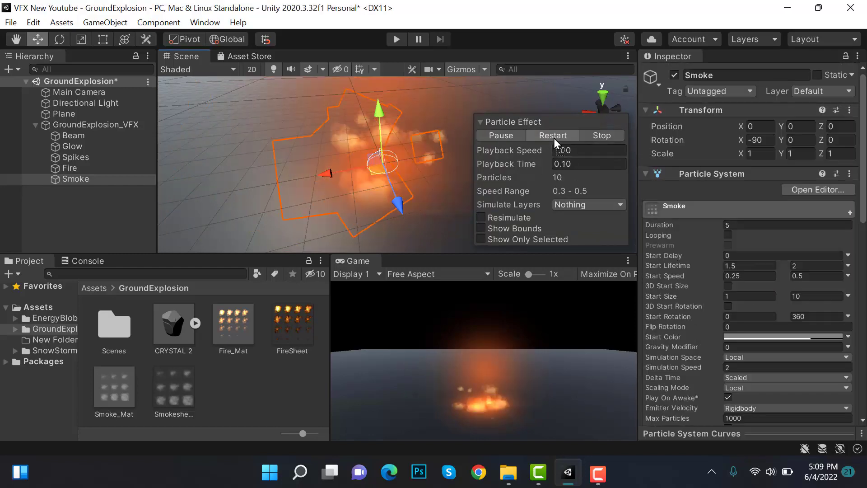
left_click(502, 135)
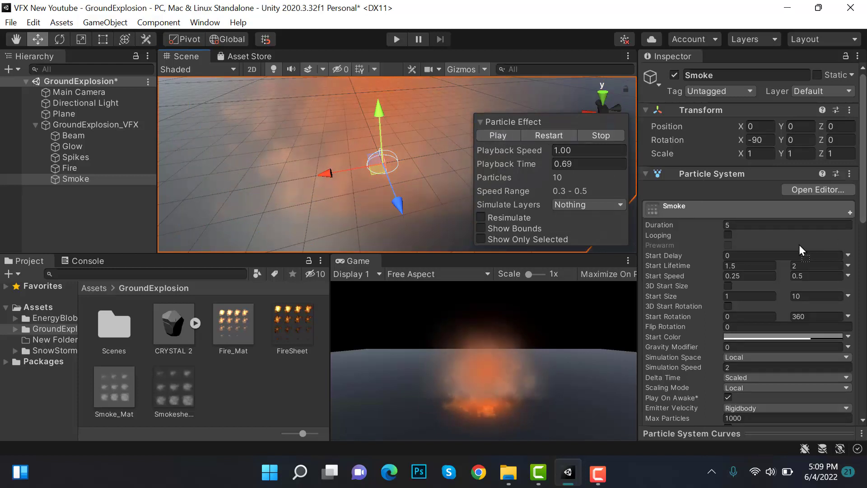
Step: Set Smoke's start lifetime range to 4 and 3 and its start speed range to 0.3 and 0.25
left_click(747, 266)
type("4")
left_click(813, 266)
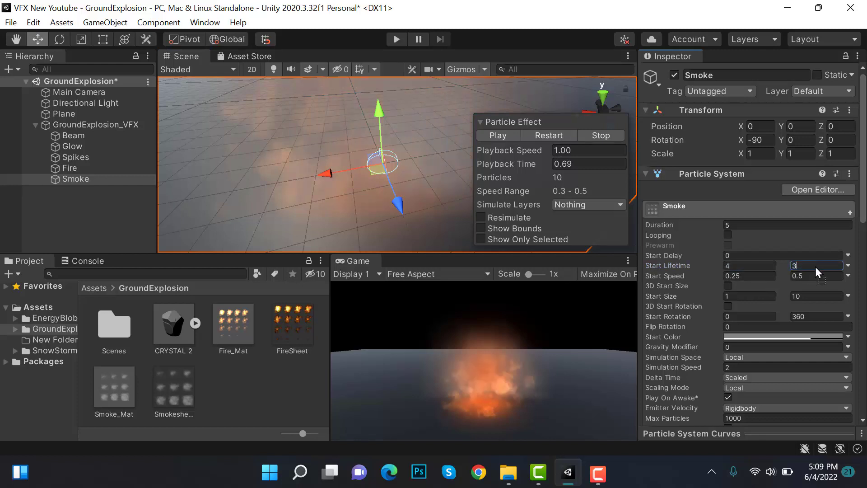
left_click(769, 277)
type("0.3")
left_click(820, 276)
type("0.25")
Step: Set Smoke's start size range to 3 and 2
left_click(761, 301)
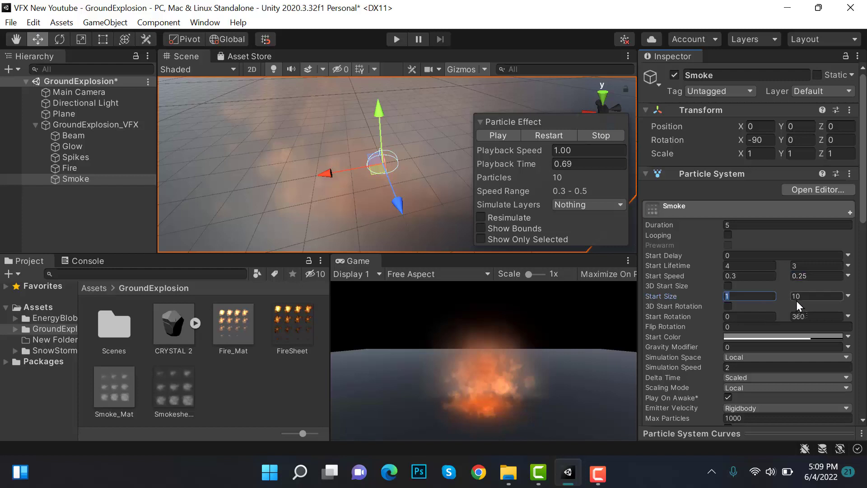
type("3")
left_click(830, 297)
key("BackSpace")
key("BackSpace")
type("2")
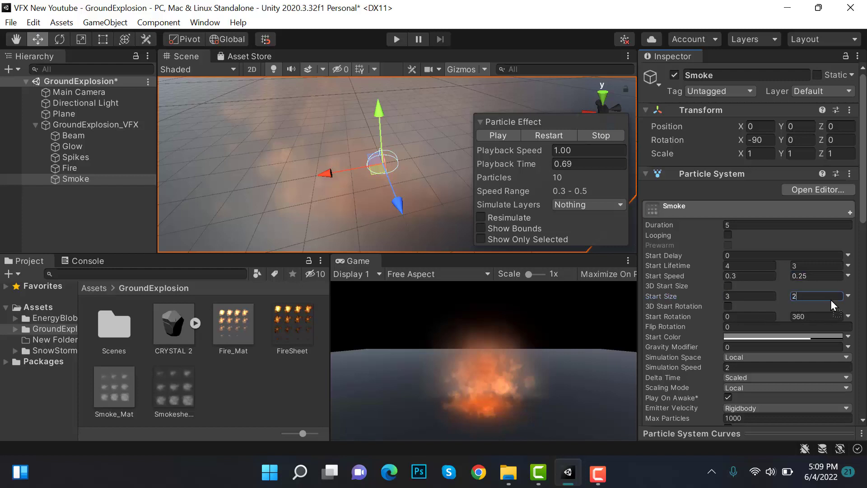
Step: Change Smoke's start color from grey to a dark orange-brown and preview the effect
left_click(775, 340)
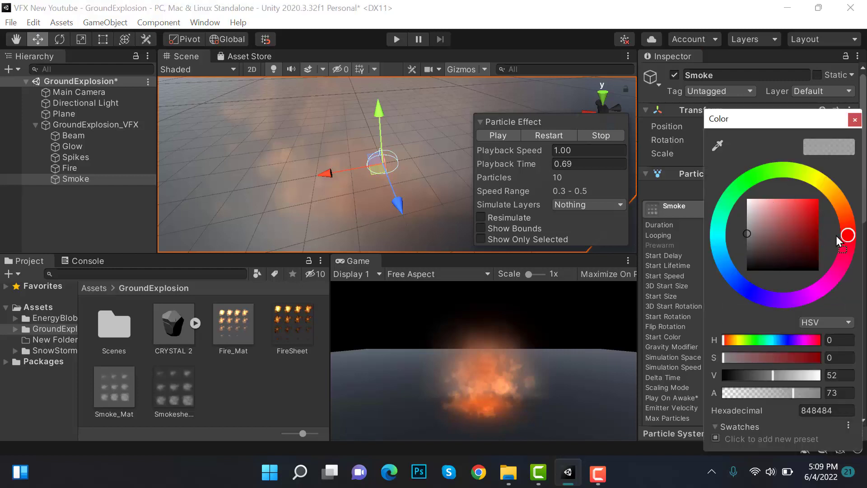
left_click(796, 242)
left_click_drag(848, 235, 844, 214)
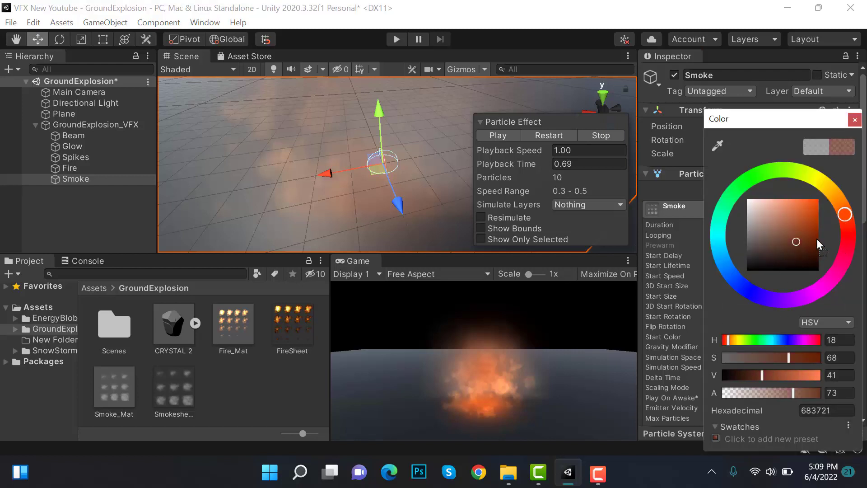
left_click(814, 232)
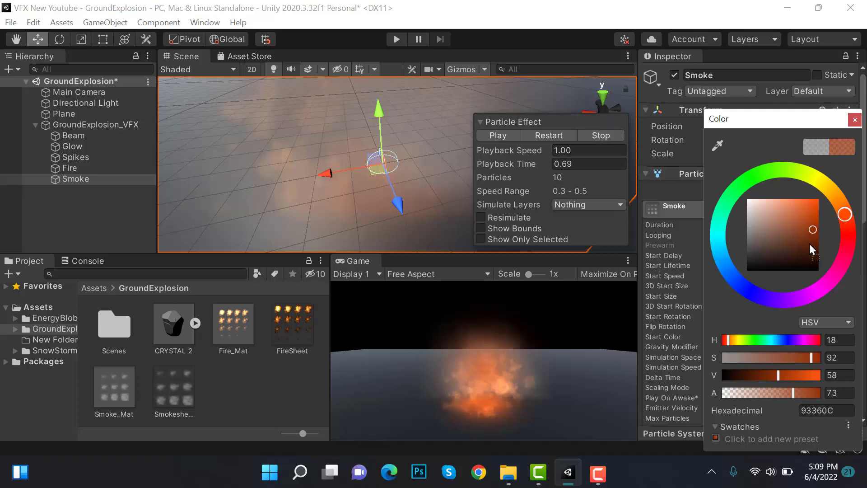
left_click(811, 243)
left_click(561, 134)
left_click(530, 137)
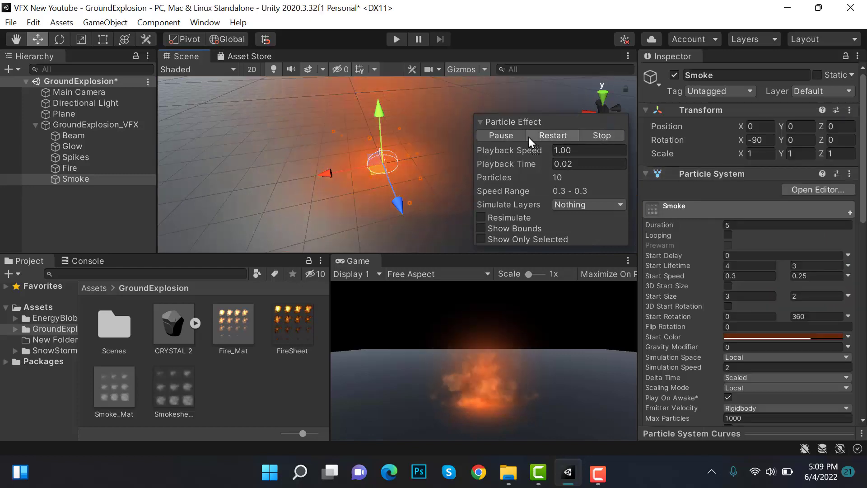
left_click(546, 134)
left_click(504, 133)
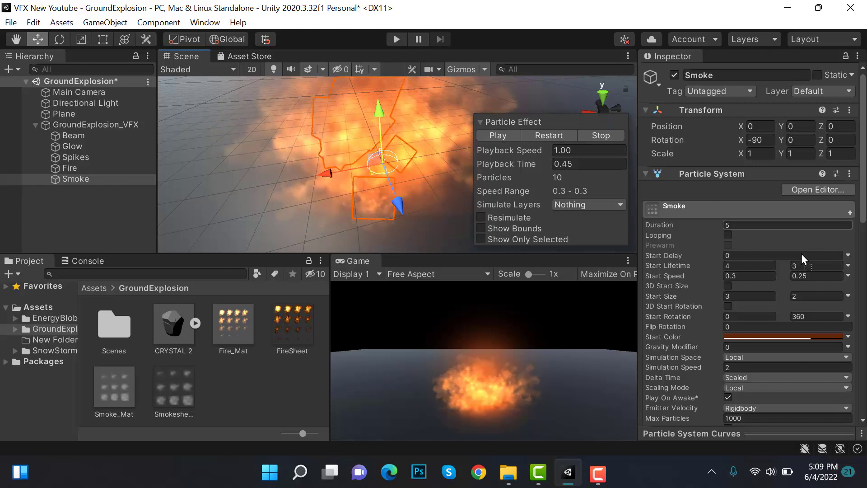
Step: Shift Smoke's start color to a slightly brighter, redder brown and save the scene
left_click(841, 337)
left_click(812, 231)
left_click_drag(813, 232, 850, 223)
left_click(858, 120)
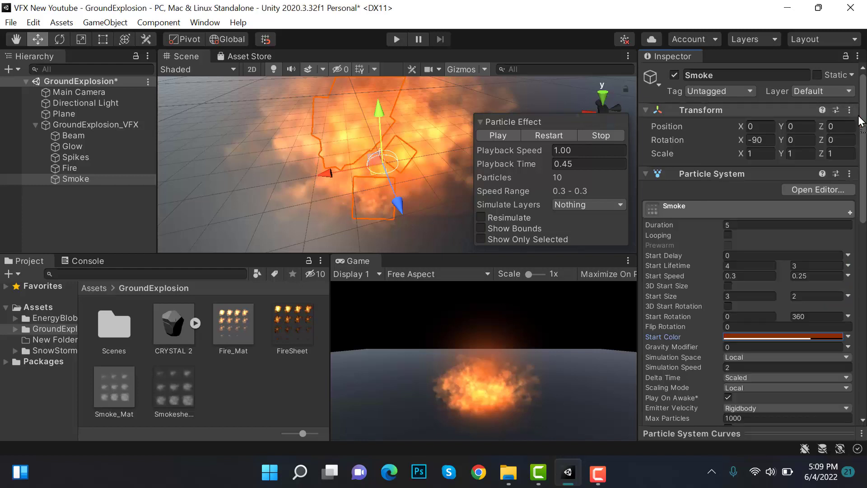
key("ctrl+s")
Step: Set Smoke's emission burst count to 50 and replay the effect
scroll(733, 280, "down", 3)
left_click(730, 348)
scroll(745, 325, "down", 3)
left_click(845, 296)
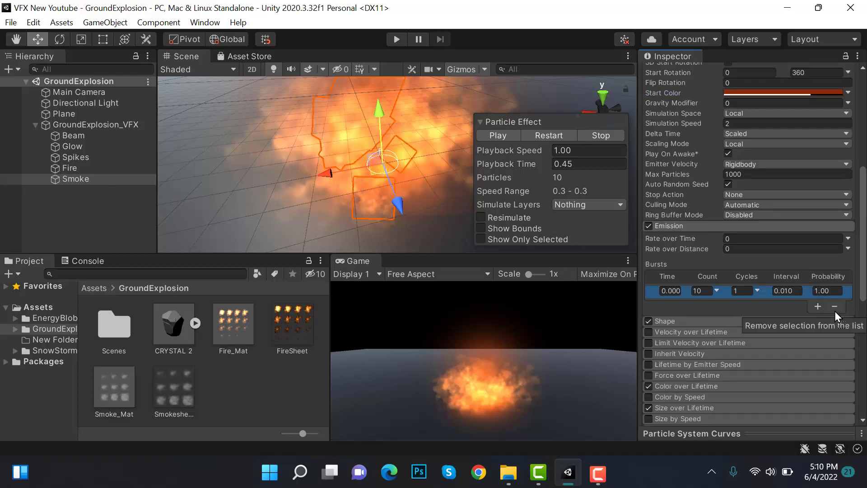
type("50")
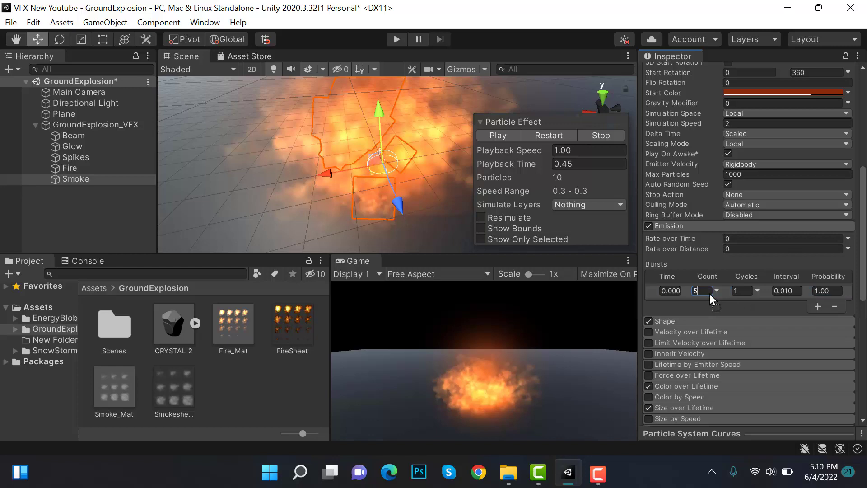
left_click(500, 135)
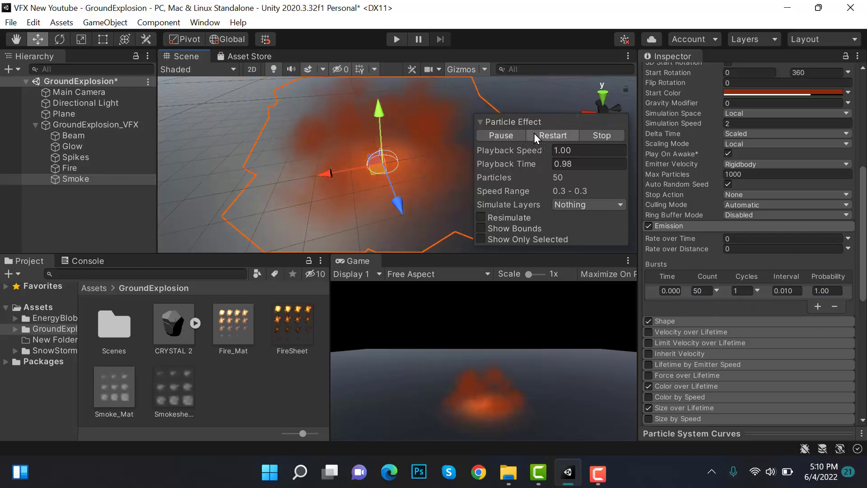
left_click(539, 136)
left_click(508, 137)
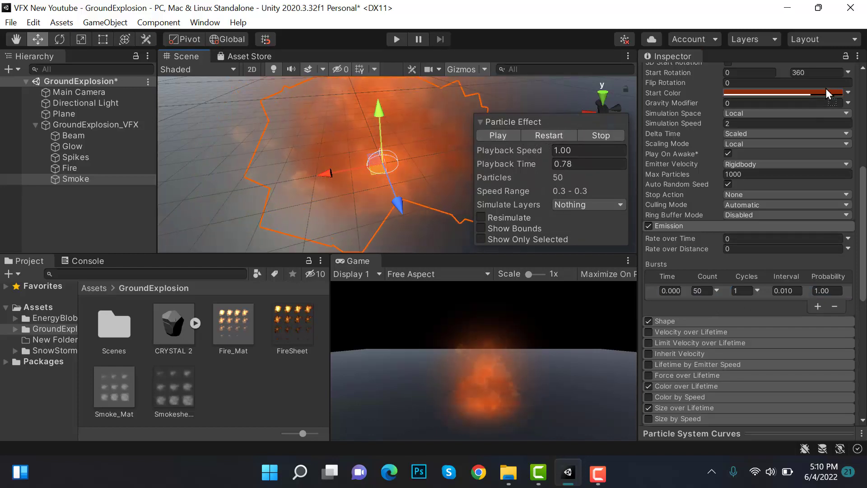
Step: Desaturate Smoke's start color to a paler reddish brown and replay the effect
left_click(826, 91)
left_click_drag(810, 189, 781, 191)
left_click(557, 135)
left_click(557, 134)
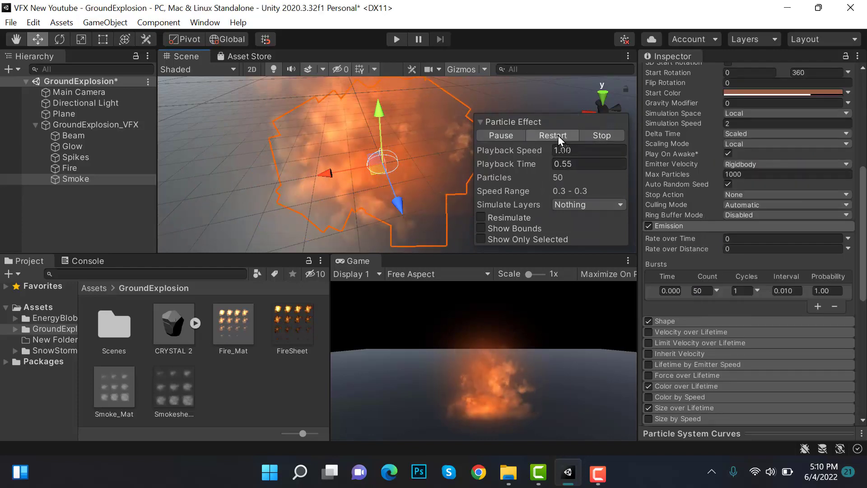
left_click(558, 134)
left_click(510, 137)
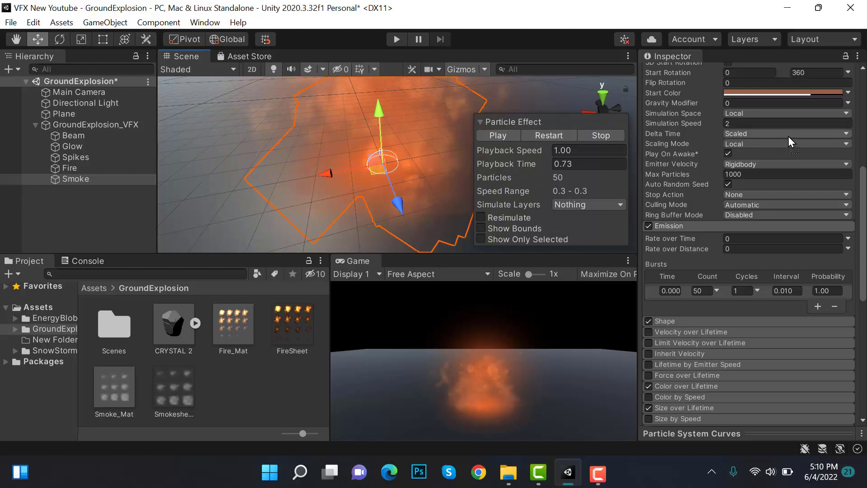
scroll(670, 170, "down", 5)
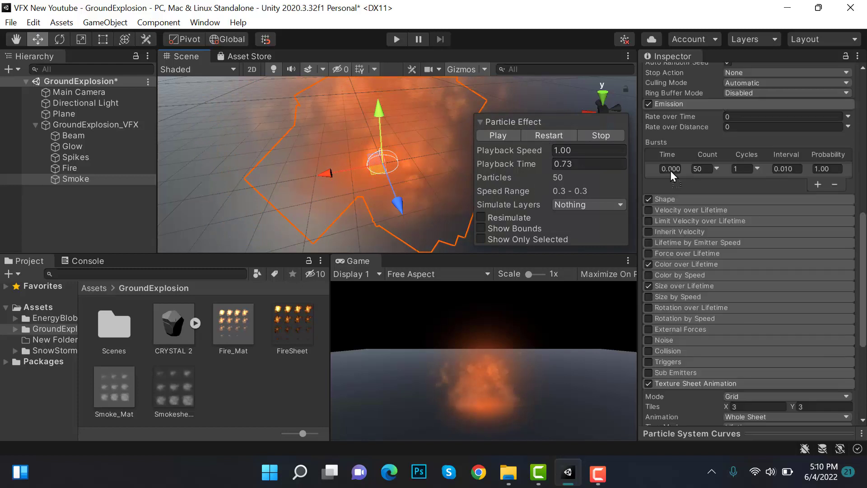
Step: Duplicate the Glow particle system, rename the copy Rocks and save the scene
left_click(105, 151)
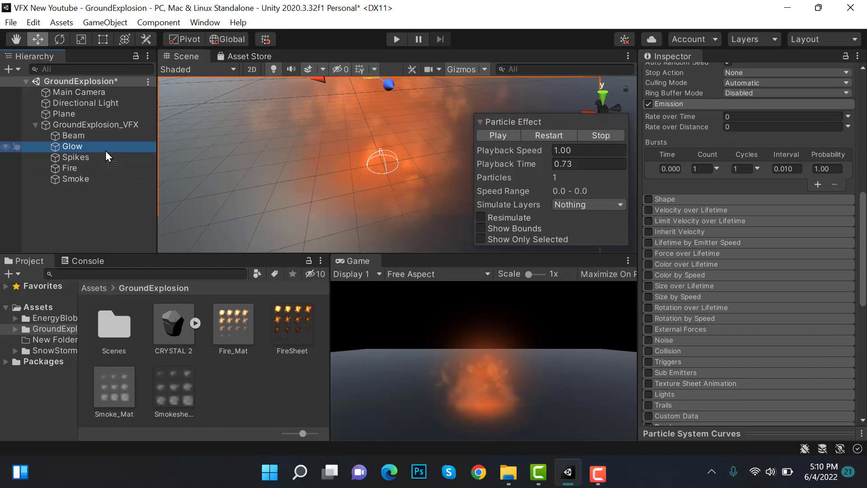
key("ctrl+d")
left_click(739, 76)
type("Rocks")
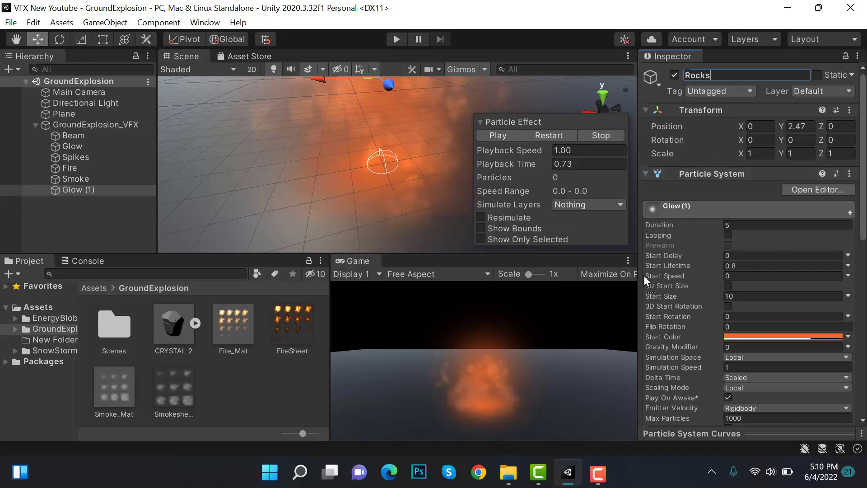
Step: Make Rocks' start lifetime random between two constants, 2 and 3
left_click(848, 266)
left_click(768, 311)
left_click(774, 267)
type("2")
left_click(812, 266)
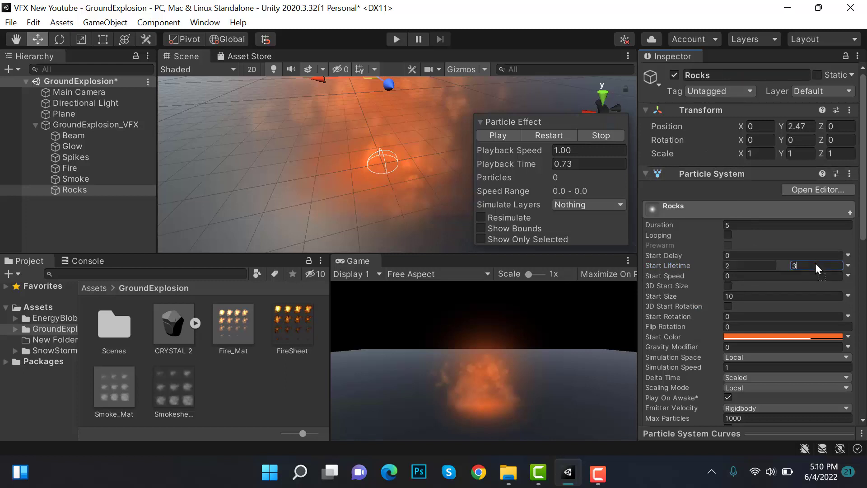
Step: Make Rocks' start speed random between two constants, 4 and 7, and save the scene
left_click(848, 276)
left_click(838, 319)
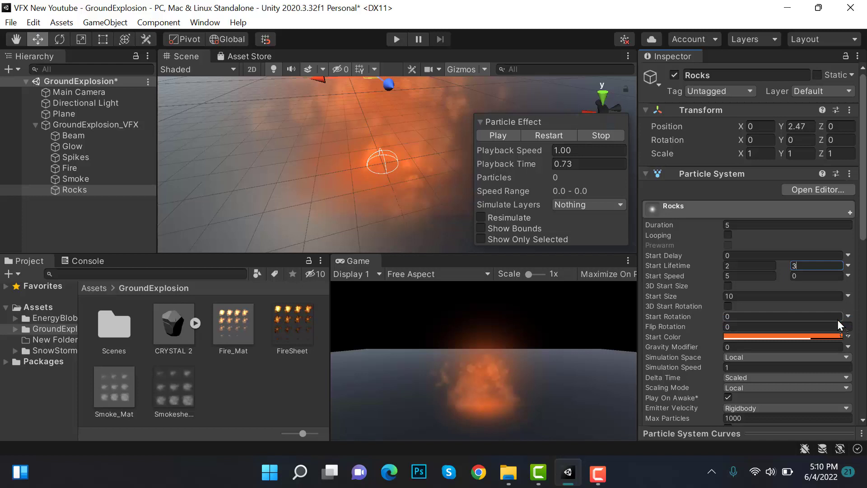
left_click(758, 275)
key("BackSpace")
type("4")
left_click(814, 278)
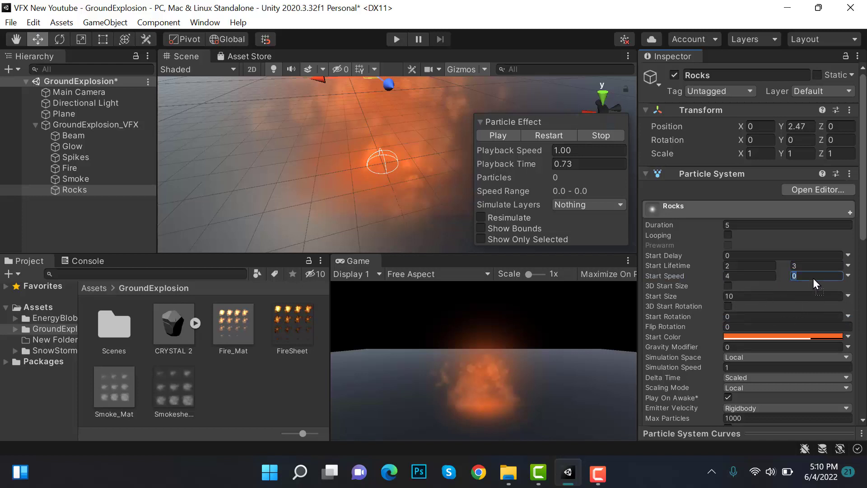
key("ctrl+s")
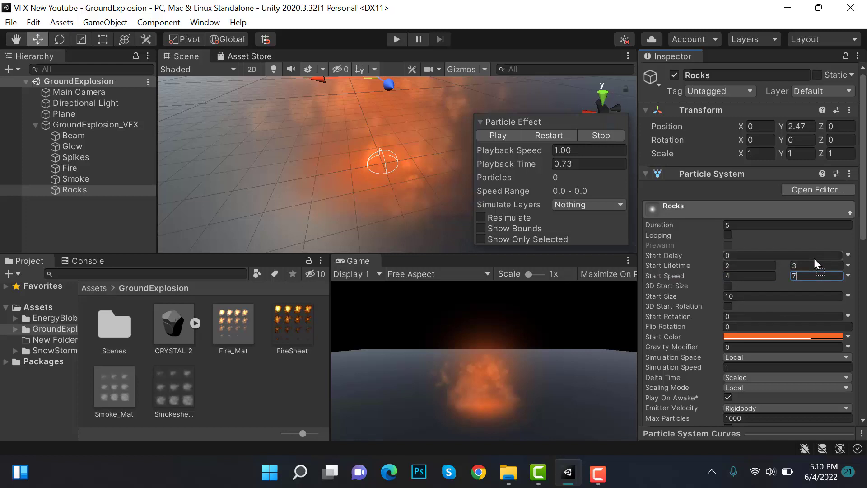
Step: Make Rocks' start size random between two constants, 1 and 0.5, and save the scene
left_click(848, 296)
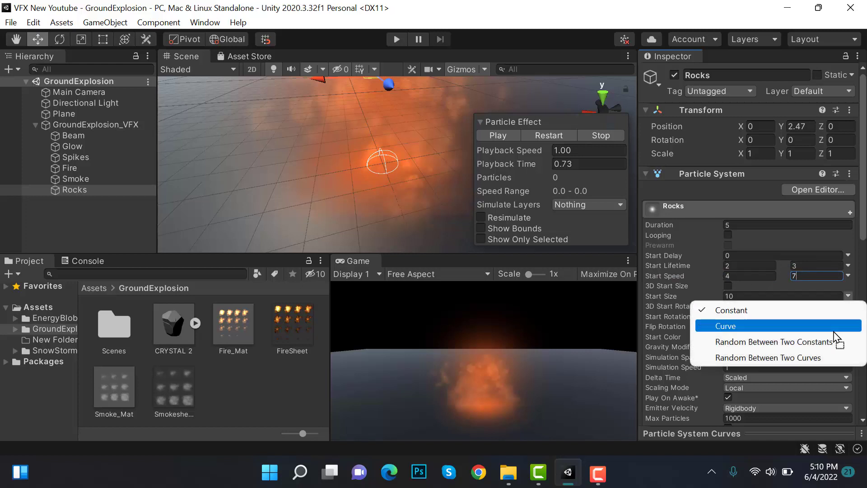
left_click(834, 341)
left_click(807, 297)
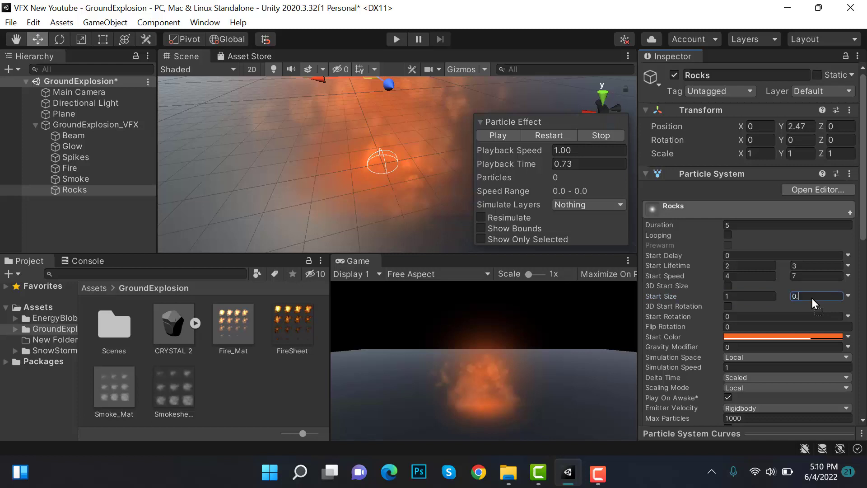
key("ctrl+s")
Step: Set Rocks' gravity modifier to 0.8 and save the scene
left_click(743, 348)
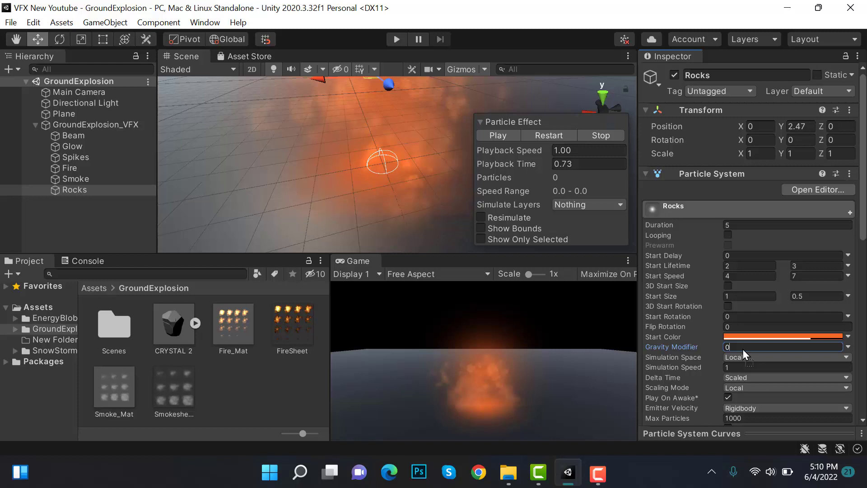
type("0.8")
key("ctrl+s")
Step: Preview the effect and darken Rocks' start color to an orange-brown, about hex 8E3E19
left_click(782, 336)
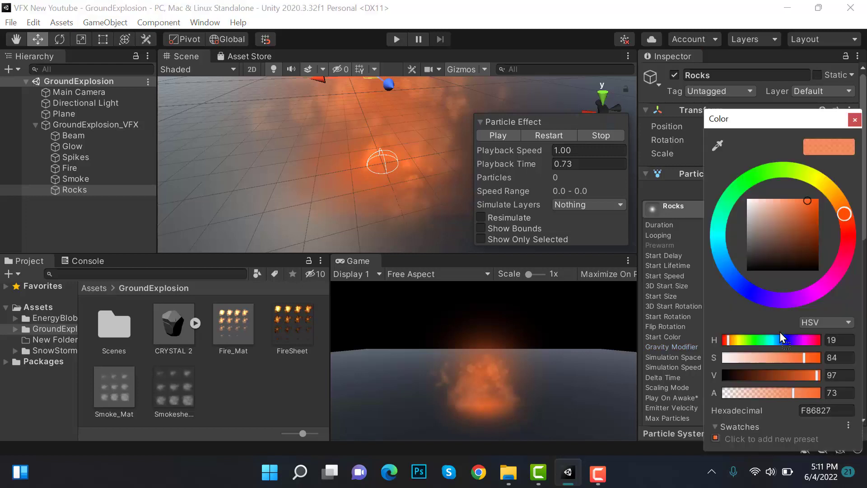
mouse_move(757, 246)
left_mouse_down()
mouse_move(747, 257)
mouse_move(751, 250)
left_mouse_up()
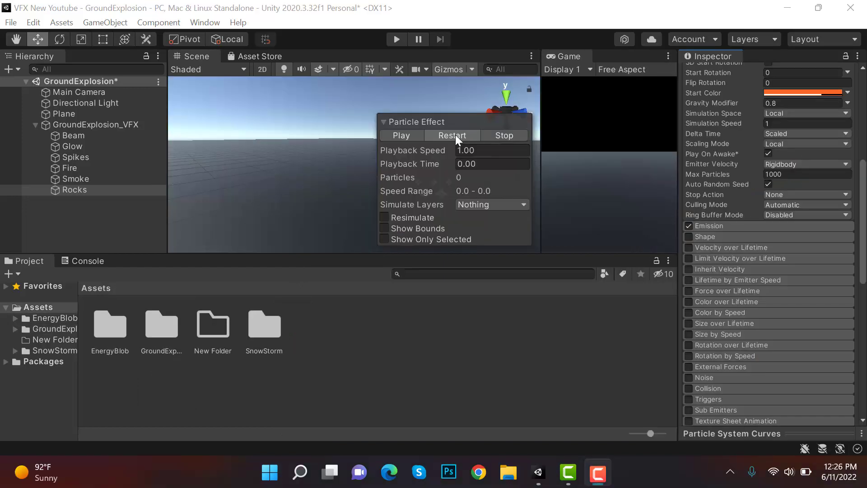
left_click(455, 134)
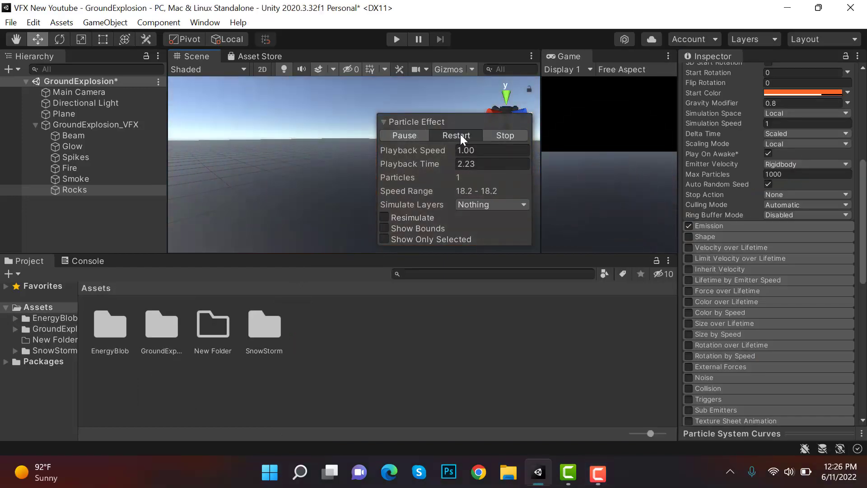
left_click(459, 134)
left_click(397, 135)
left_click(823, 92)
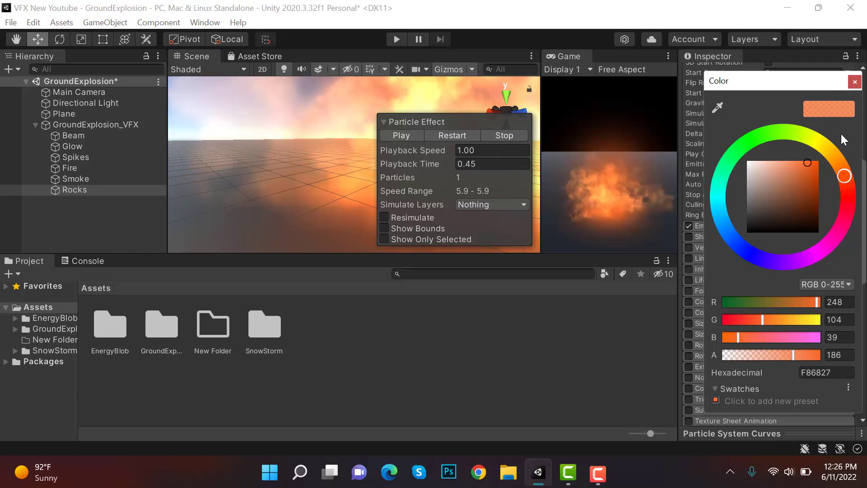
mouse_move(815, 188)
left_mouse_down()
mouse_move(820, 200)
mouse_move(812, 189)
left_mouse_up()
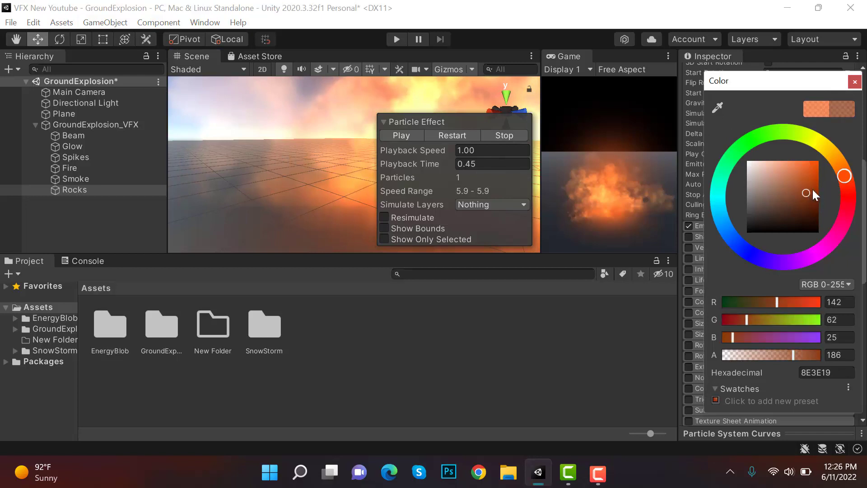
left_click(855, 82)
Step: Apply the Stone_Mat material from the GroundExplosion folder to the Rocks particle system
double_click(176, 345)
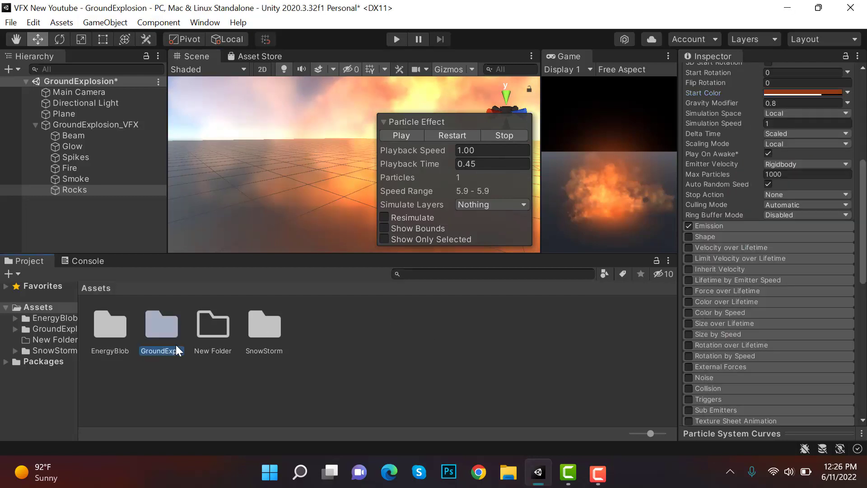
left_click(426, 327)
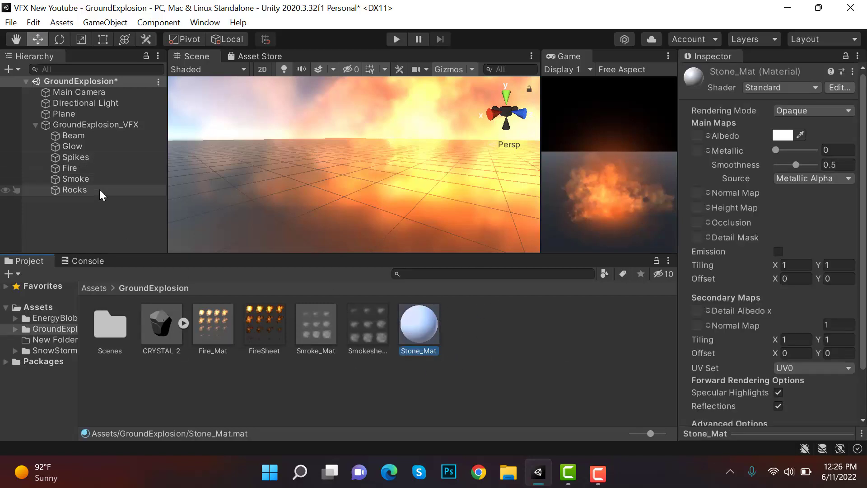
left_click(68, 190)
scroll(768, 271, "down", 15)
left_click_drag(425, 325, 81, 191)
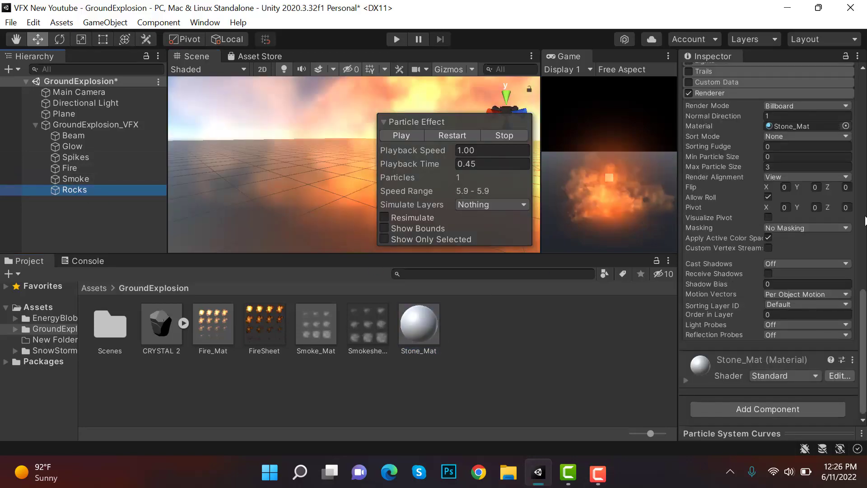
Step: Set Stone_Mat's albedo color to a dark brown, about hex 6F2B06
left_click(416, 324)
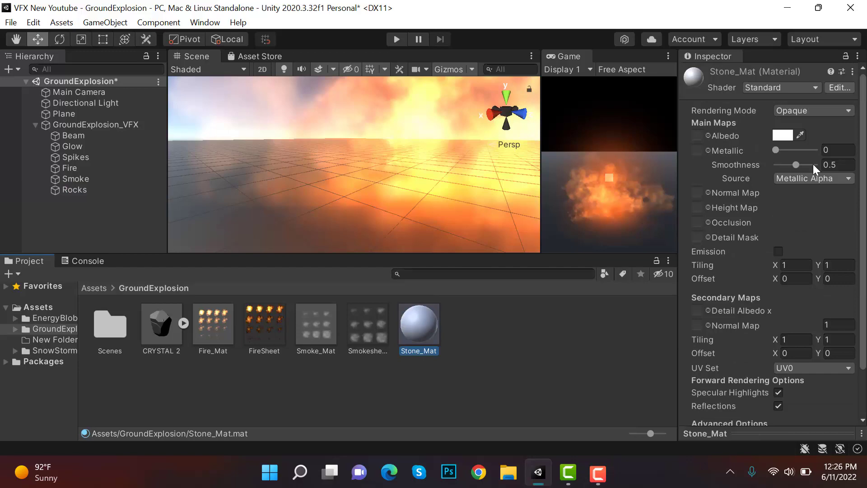
left_click(787, 134)
mouse_move(809, 223)
left_mouse_down()
mouse_move(815, 239)
mouse_move(855, 212)
left_mouse_up()
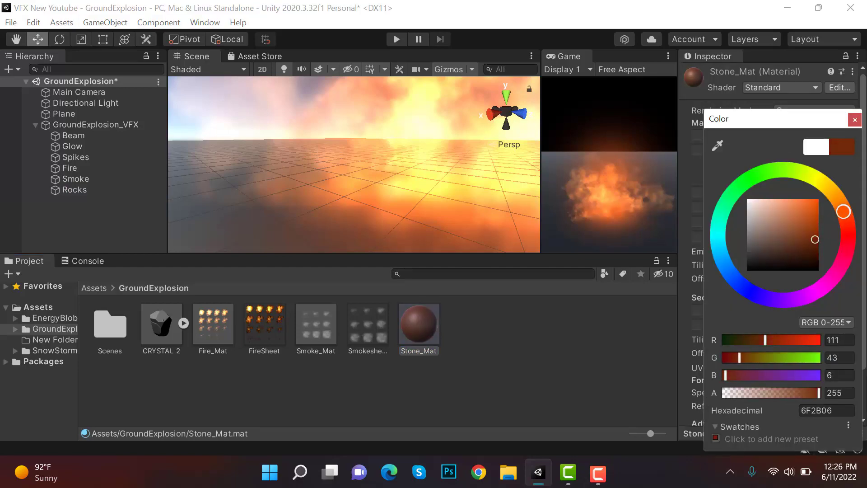
Step: Save the scene with the Stone_Mat color change and replay the Rocks effect to inspect it up close
left_click(855, 120)
left_click(75, 189)
key("ctrl+s")
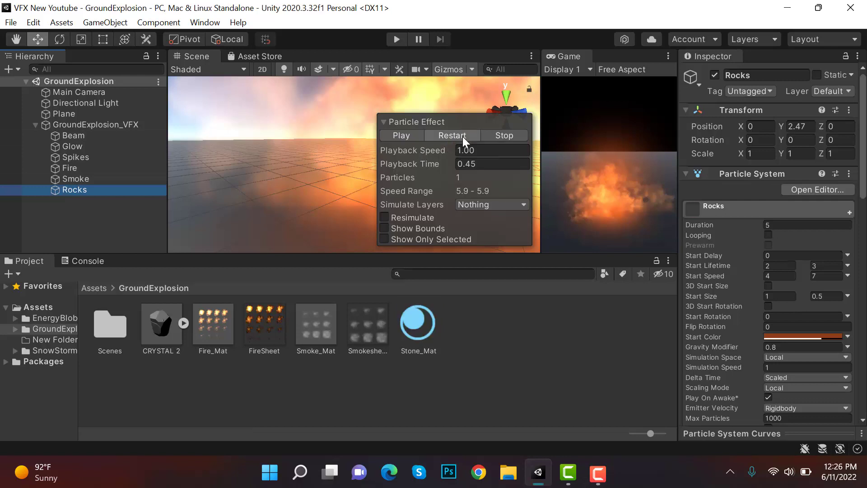
left_click(462, 137)
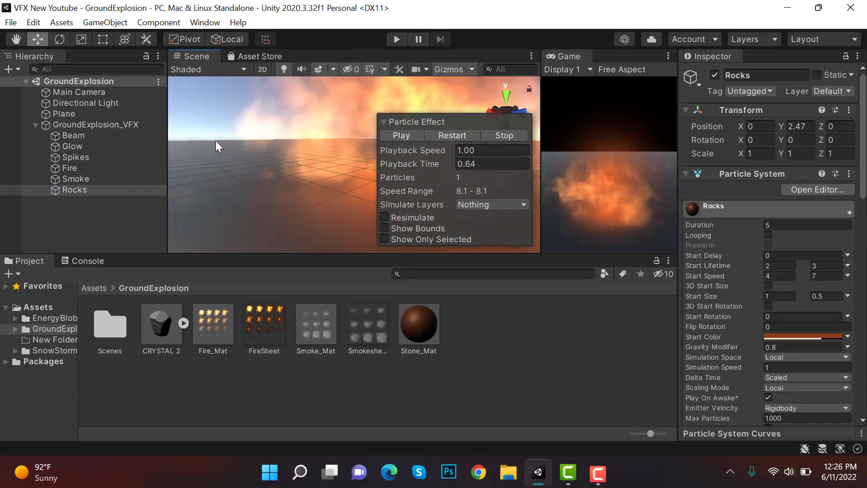
right_click_drag(215, 137, 349, 162)
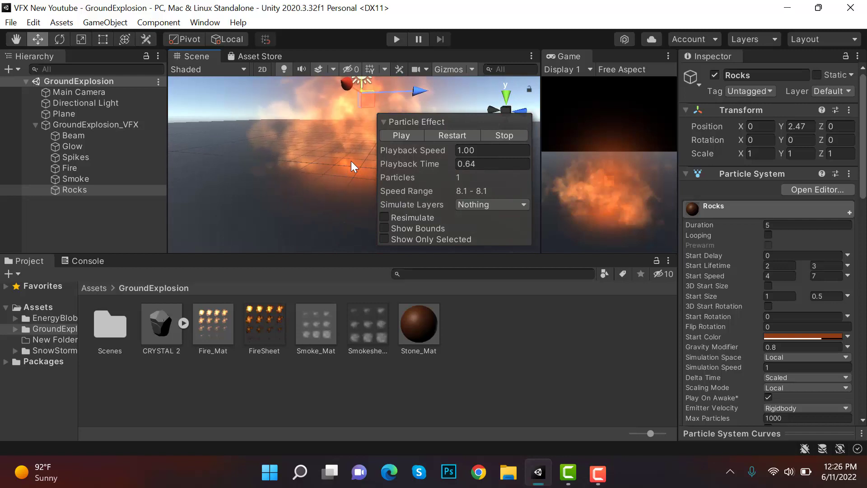
Step: Set Rocks' render mode to Mesh using the HIELOGRANDE1A mesh from the CRYSTAL 2 model, and replay the effect
scroll(755, 234, "down", 15)
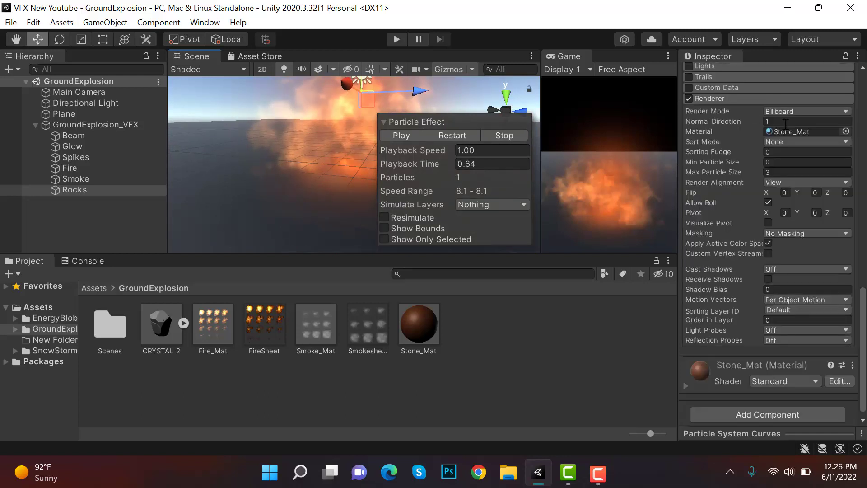
left_click(811, 112)
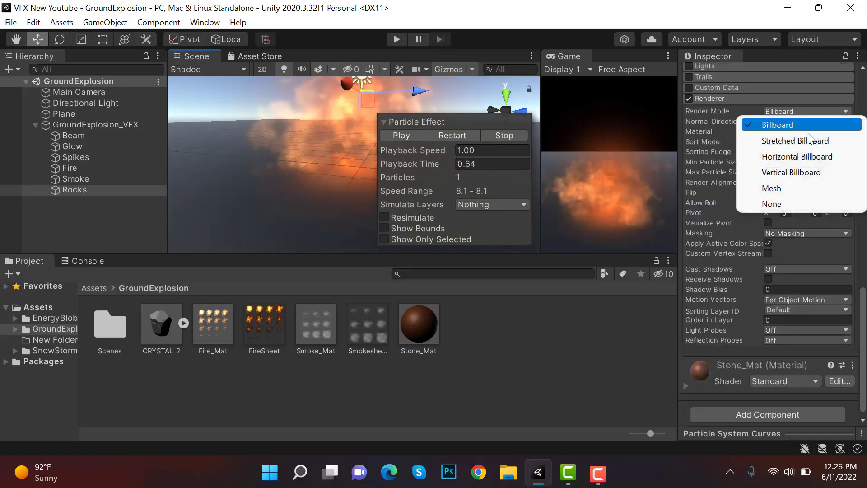
left_click(806, 189)
left_click(184, 323)
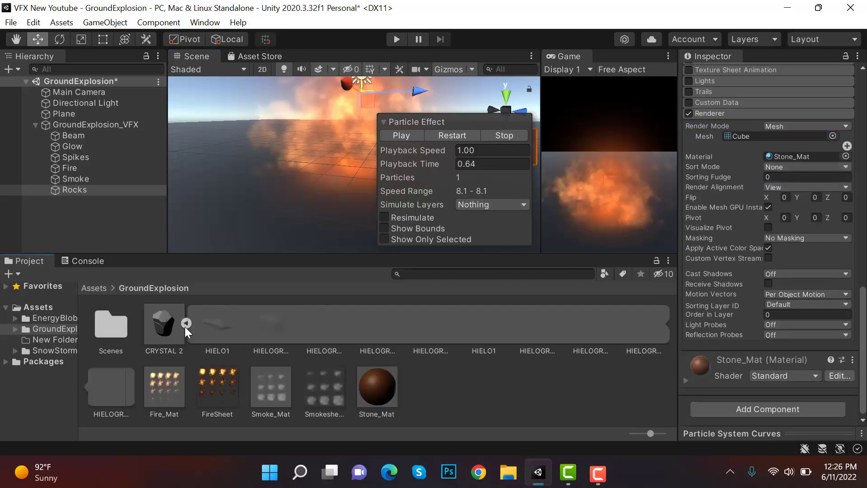
left_click_drag(433, 334, 816, 138)
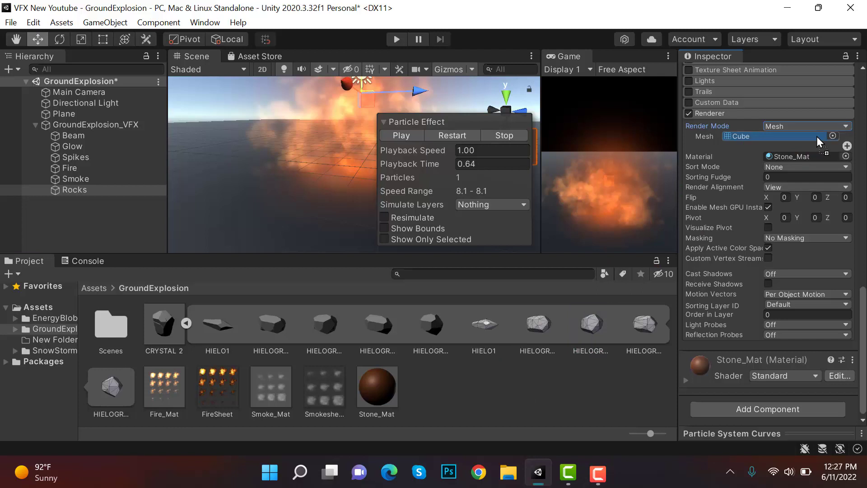
left_click_drag(817, 137, 817, 136)
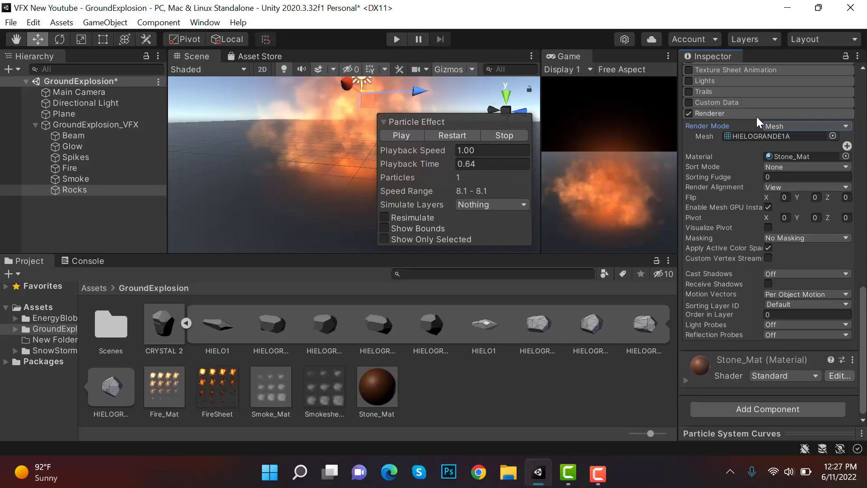
left_click(187, 323)
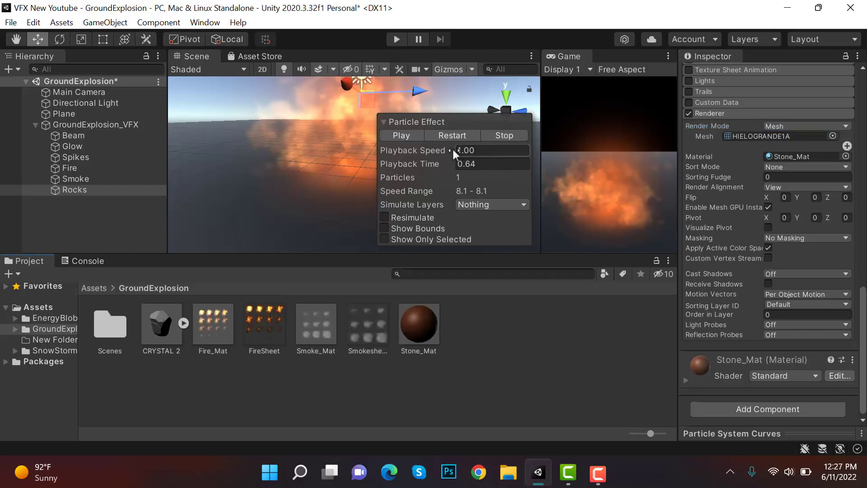
left_click(454, 135)
left_click(415, 134)
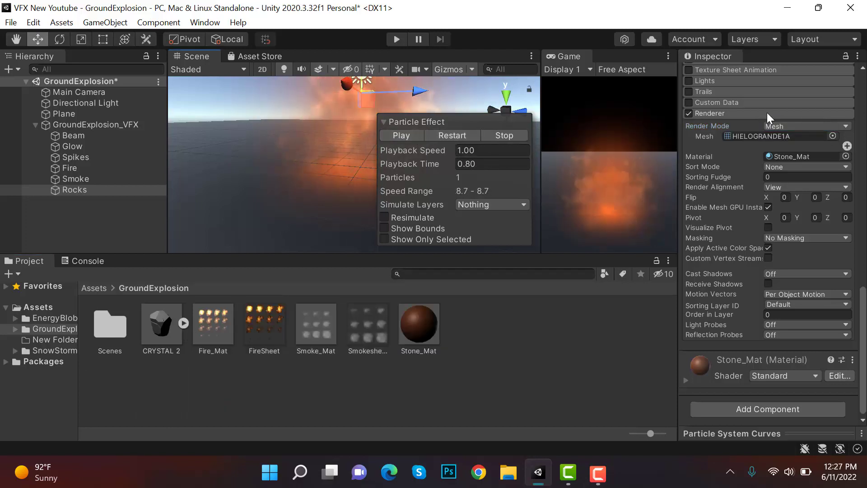
Step: Set the count of Rocks' emission burst to 20
scroll(837, 156, "up", 10)
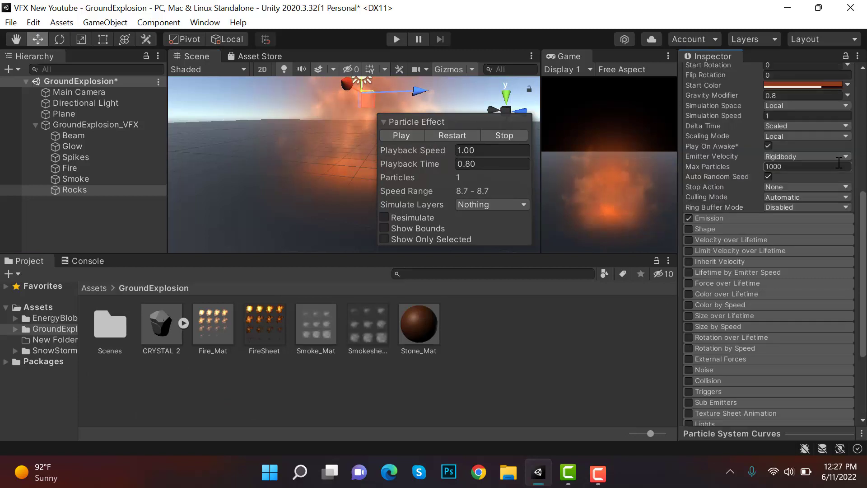
left_click(756, 218)
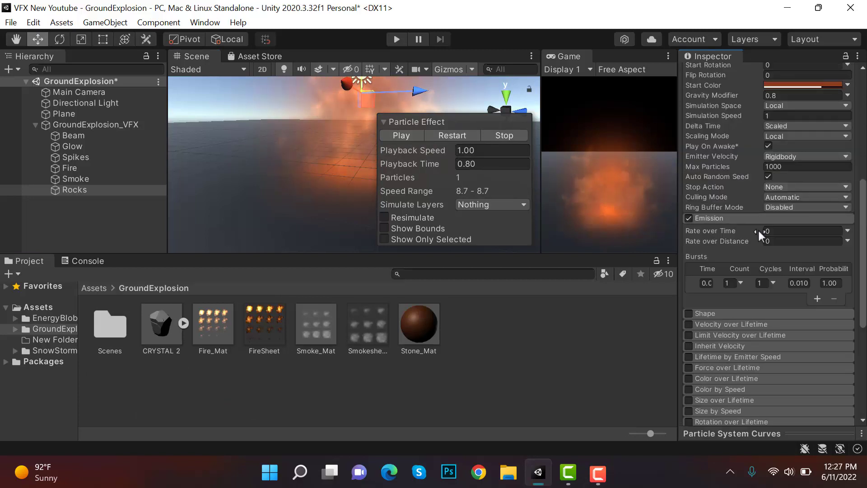
left_click(726, 283)
type("20")
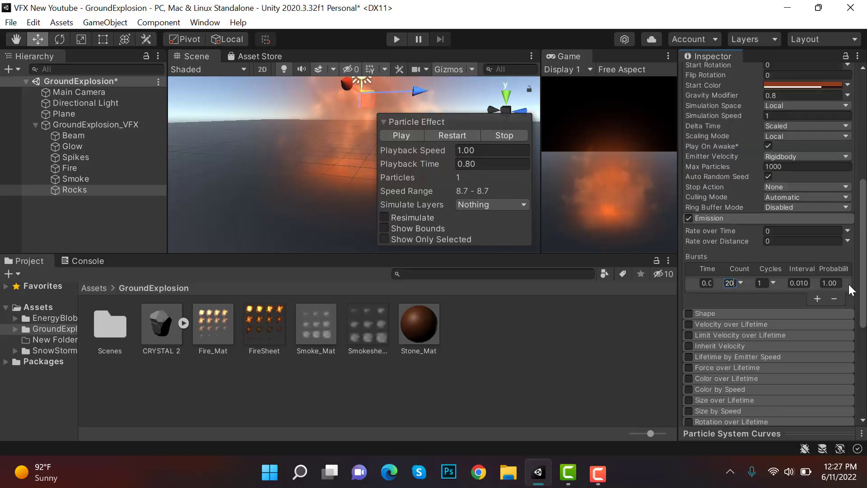
left_click(775, 219)
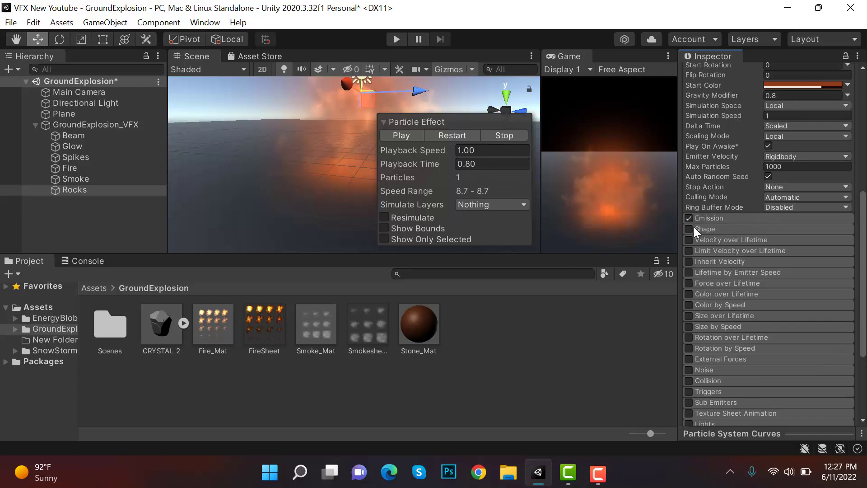
Step: Enable the Shape module on Rocks and set the object's X rotation to -90
left_click(696, 227)
left_click(706, 229)
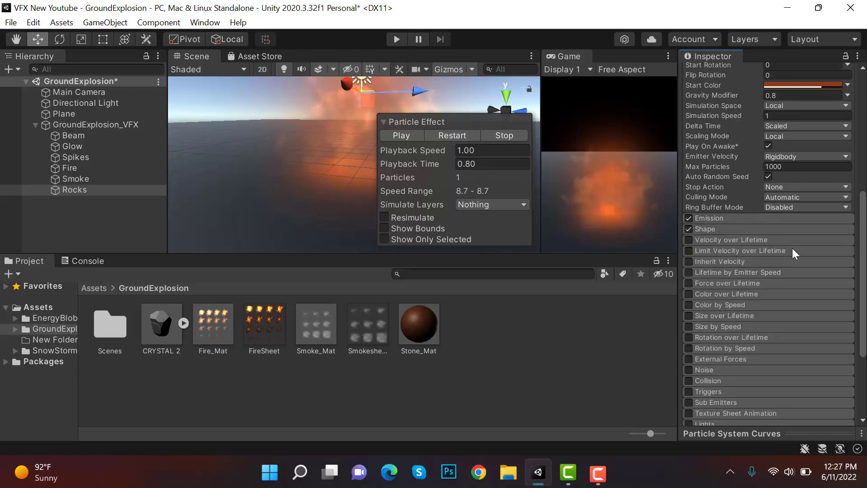
left_click(769, 232)
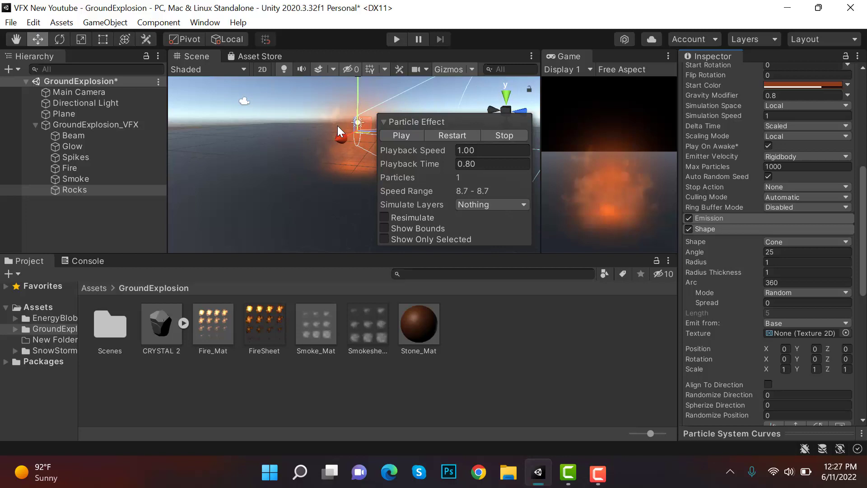
left_click(866, 146)
left_click(761, 141)
type("90")
key("BackSpace")
key("BackSpace")
type("-90")
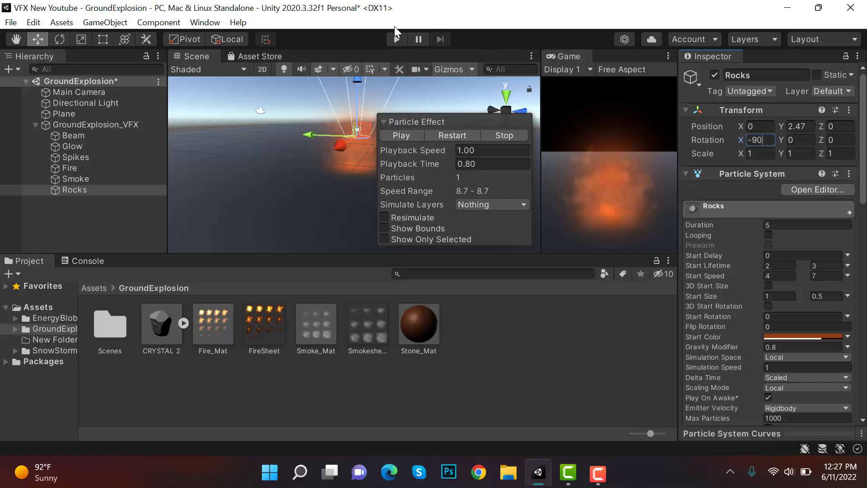
Step: Lower Rocks to about -0.23 on the Y axis and replay the effect
left_click_drag(362, 83, 356, 119)
left_click(454, 138)
left_click(418, 132)
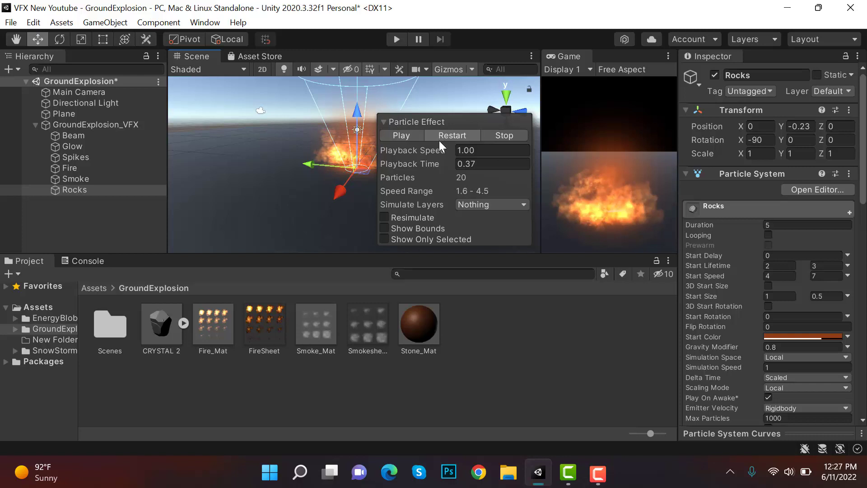
Step: Enable Color over Lifetime on Rocks with an opaque alpha key near the gradient's middle and a fully transparent end
scroll(795, 258, "down", 3)
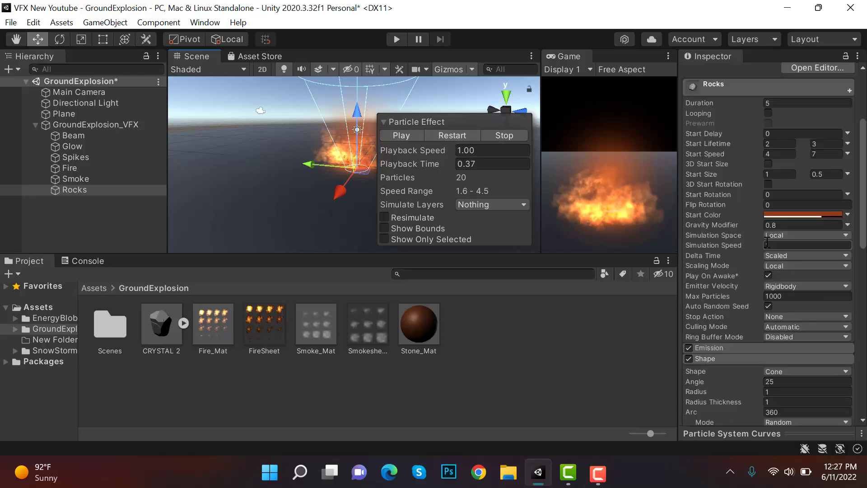
scroll(769, 244, "down", 3)
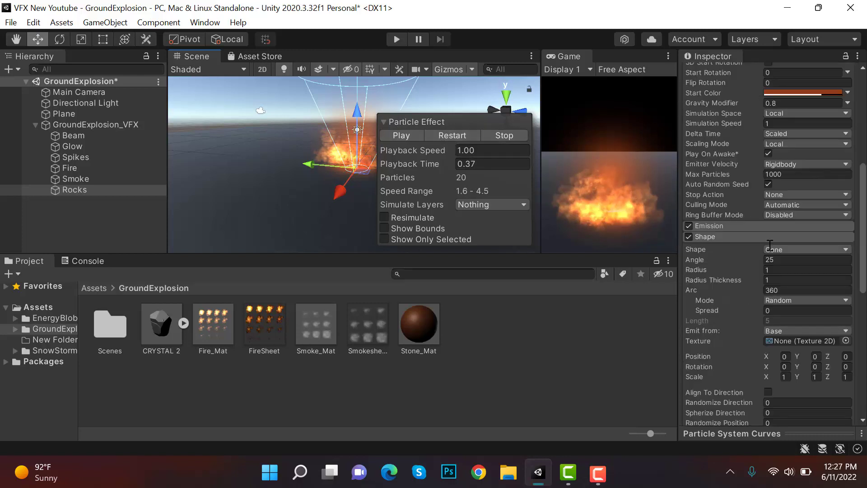
left_click(736, 237)
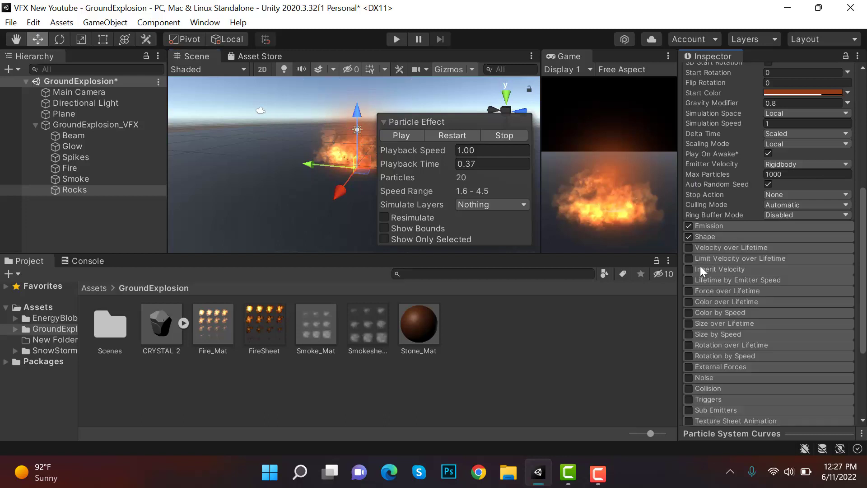
left_click(690, 301)
left_click(711, 302)
left_click(793, 315)
left_click(580, 106)
left_click(689, 106)
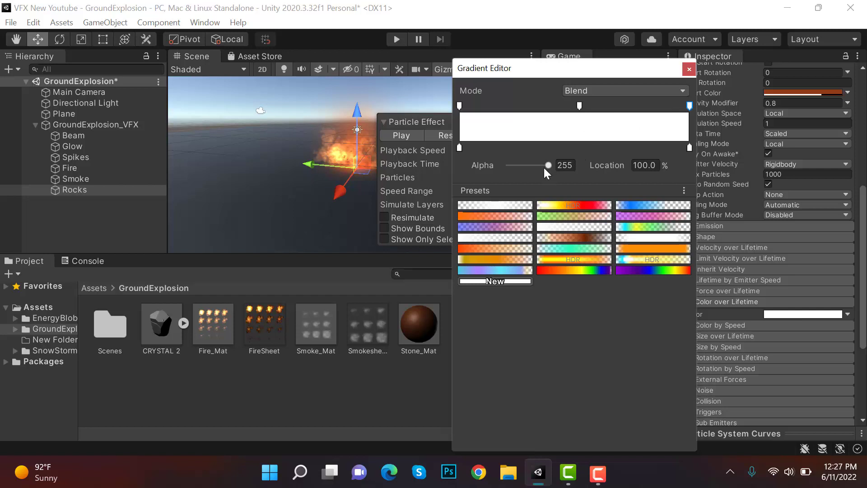
left_click_drag(547, 167, 506, 166)
left_click(690, 69)
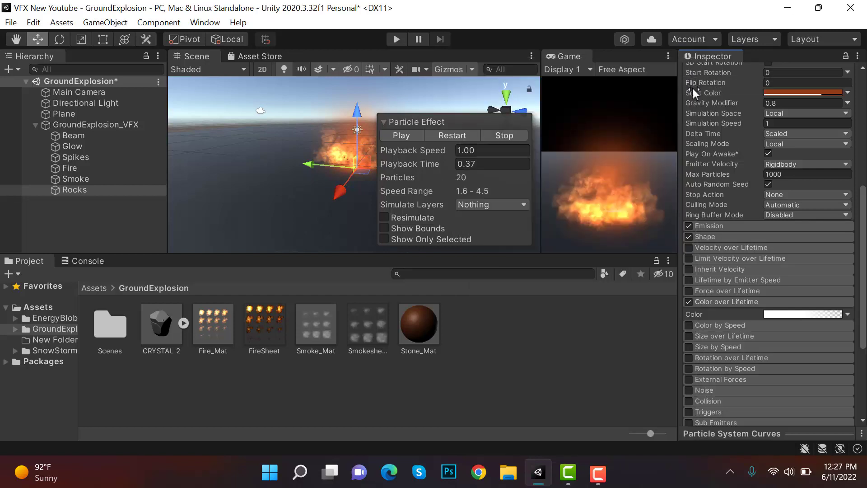
scroll(725, 140, "down", 5)
left_click(725, 180)
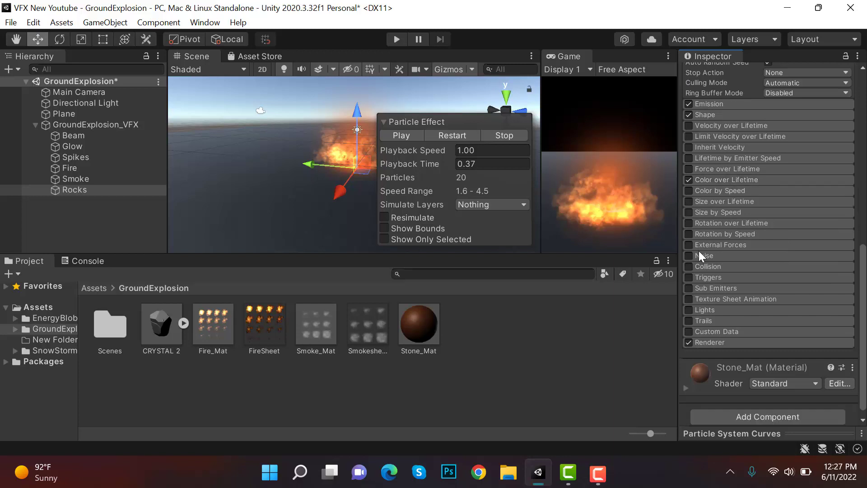
Step: Enable the Rotation by Speed module on Rocks
left_click(689, 234)
left_click(708, 234)
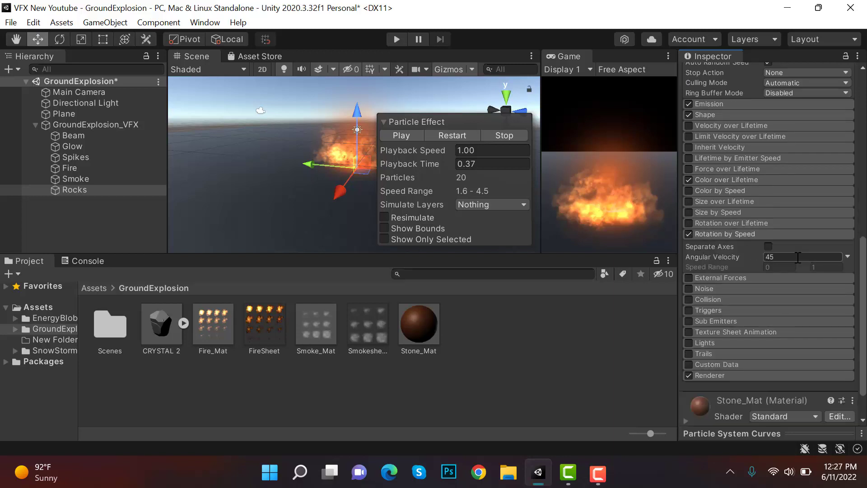
left_click(704, 234)
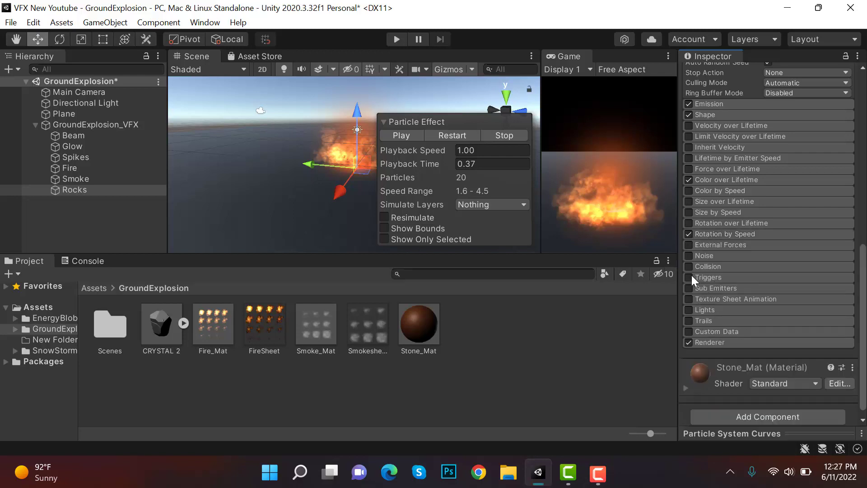
Step: Enable Collision on Rocks with type World, dampen 1, bounce 0.1 and radius scale 0.1
left_click(689, 267)
left_click(708, 267)
left_click(795, 279)
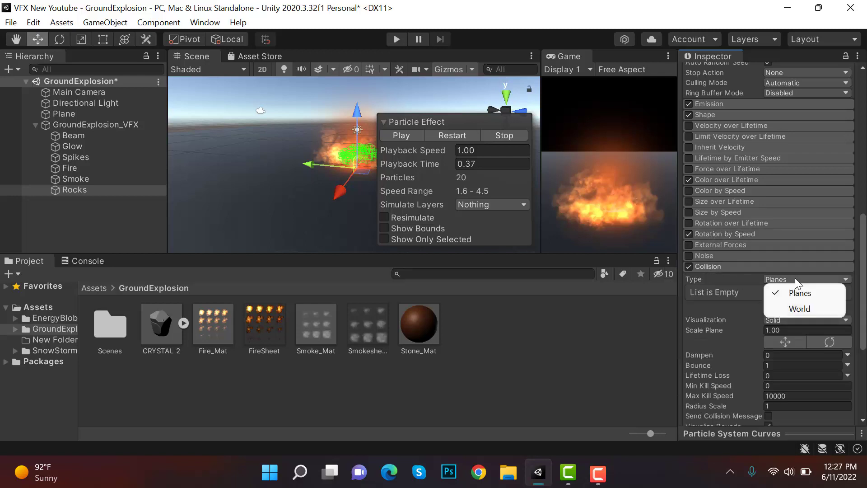
left_click(799, 308)
scroll(791, 271, "down", 5)
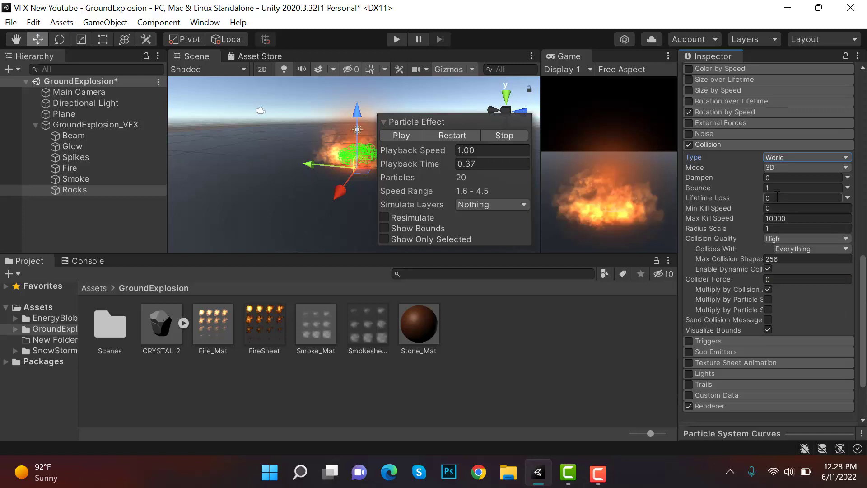
left_click(778, 177)
left_click(785, 187)
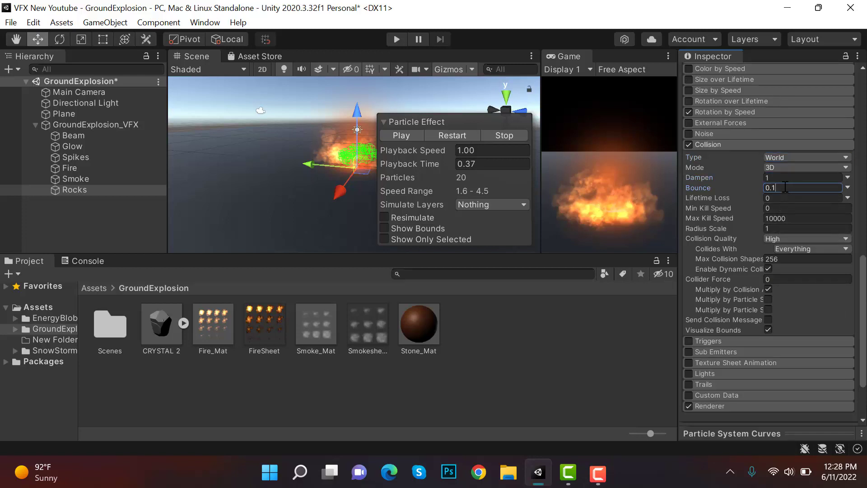
left_click(799, 228)
type("0.")
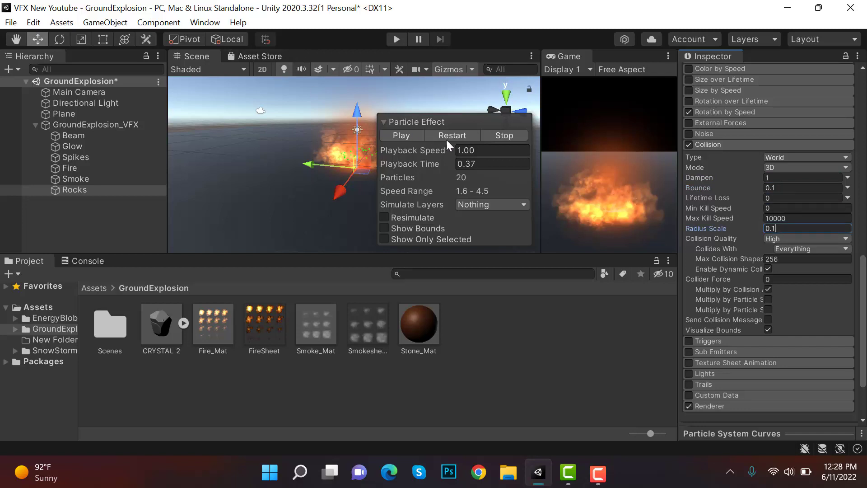
Step: Replay the explosion several times and examine from close up how the rocks fly and collide with the ground
left_click(448, 140)
left_click(446, 139)
left_click(413, 134)
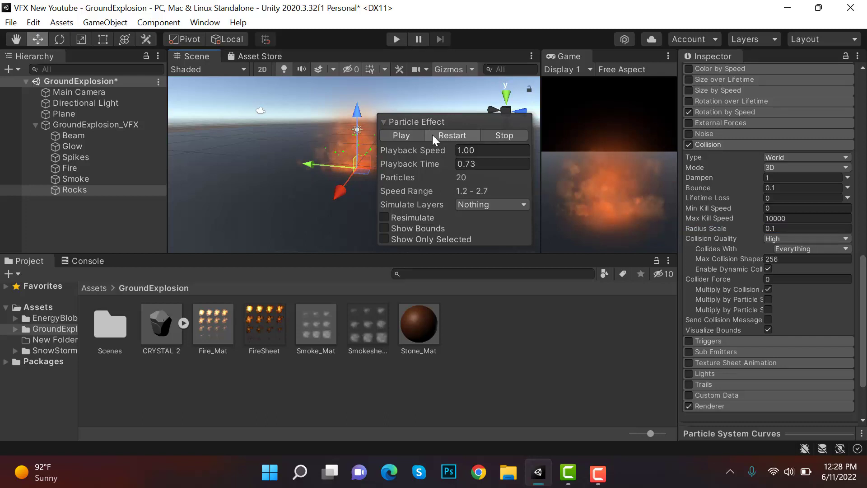
left_click_drag(374, 159, 327, 153, "alt")
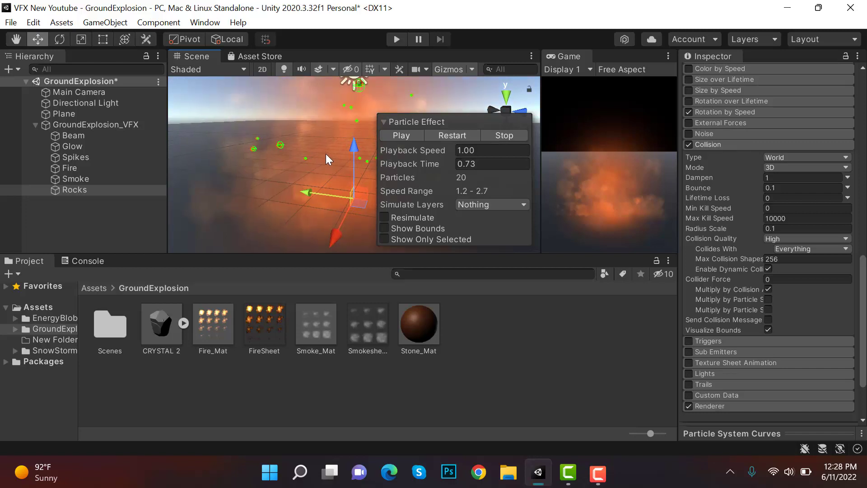
left_click_drag(268, 164, 298, 146, "alt")
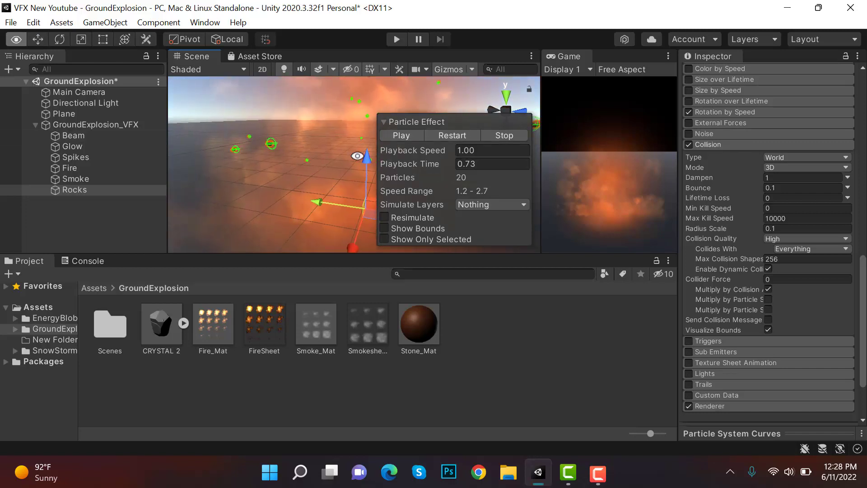
left_click(448, 135)
left_click(411, 131)
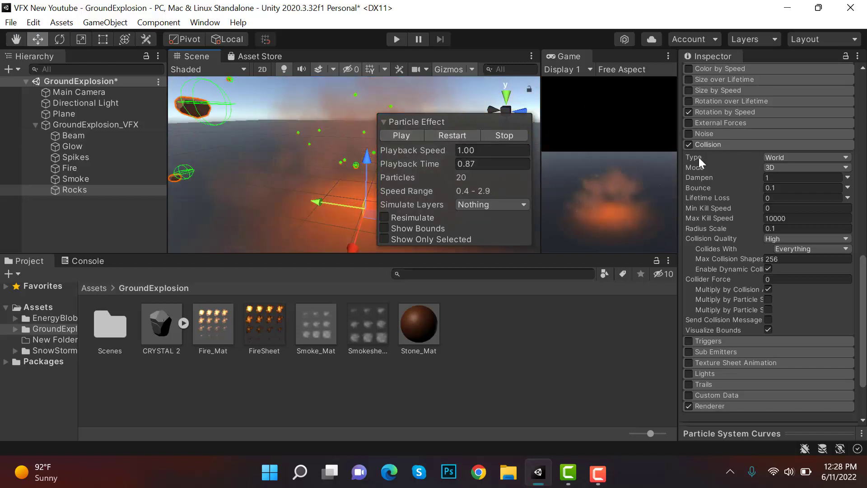
Step: Set the Rocks start size range to 3 and 5, and replay the explosion
scroll(771, 177, "up", 15)
left_click(826, 296)
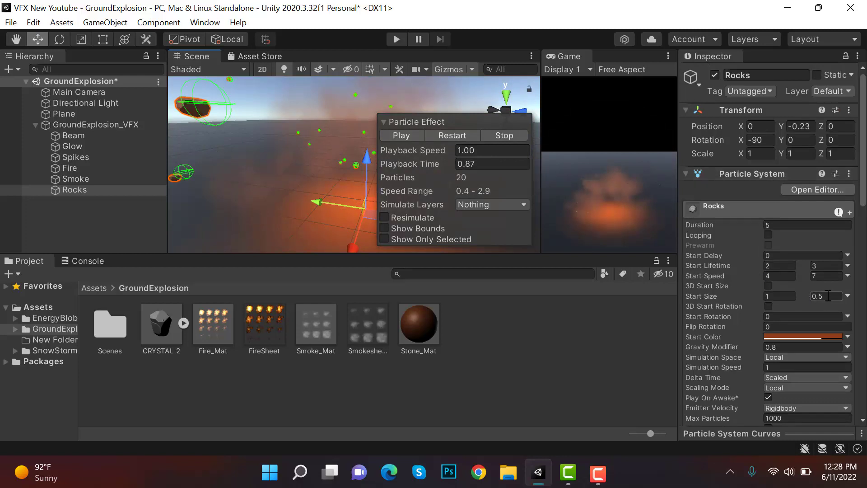
left_click(774, 296)
type("3")
left_click(835, 296)
key("ctrl+a")
type("5")
left_click(462, 131)
left_click(462, 131)
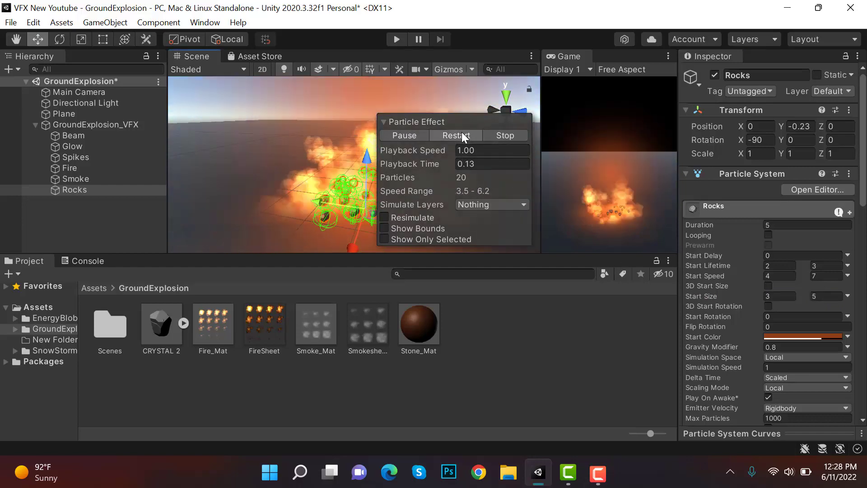
Step: Raise the first start size value of Rocks to 10 and replay the explosion
left_click(782, 296)
type("10")
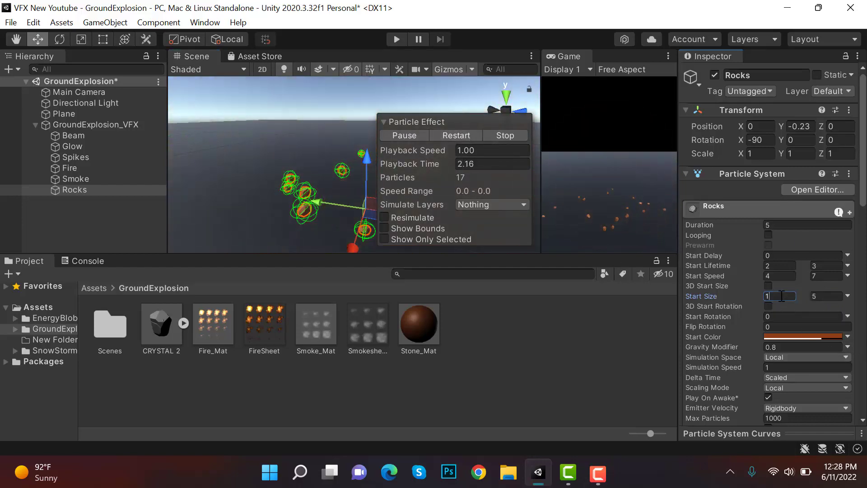
left_click(454, 138)
left_click(455, 138)
left_click(454, 138)
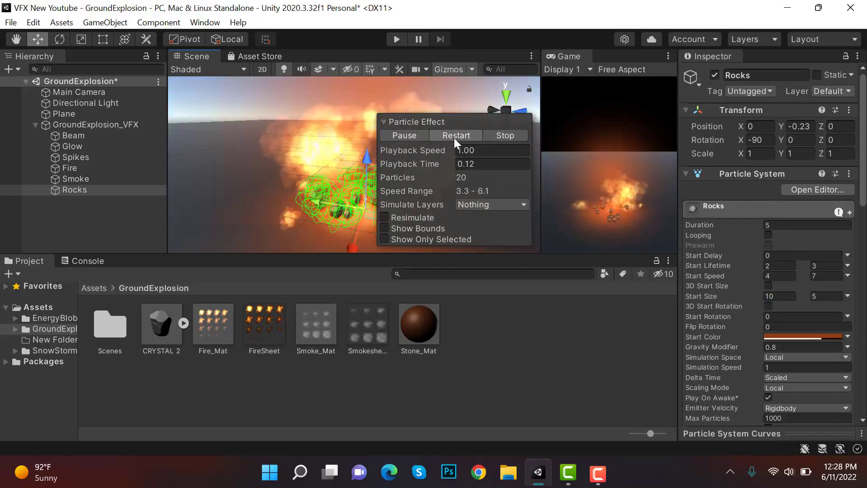
Step: Darken the Rocks start color to brown 3D1402, and replay and pause the effect to check it
left_click(831, 337)
left_click_drag(820, 259, 818, 251)
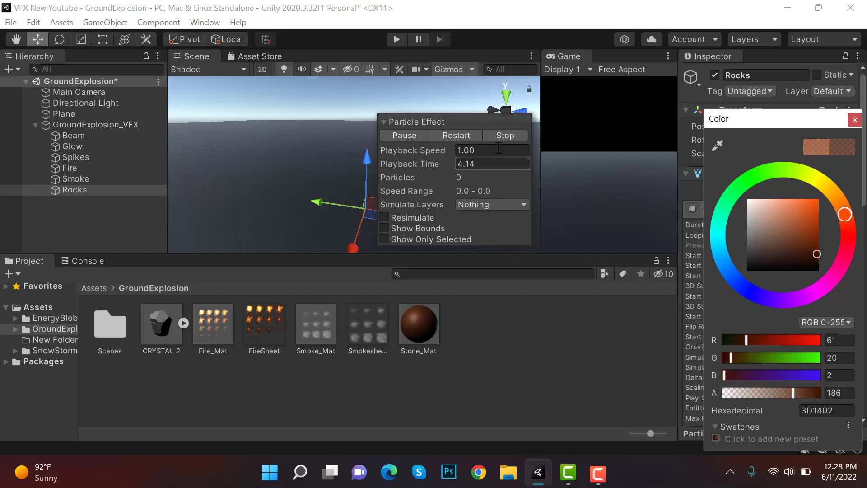
left_click(478, 132)
left_click(435, 131)
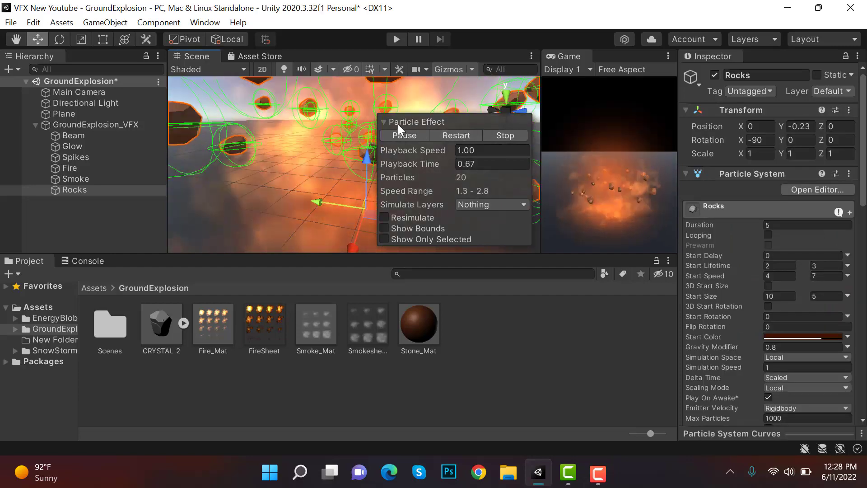
left_click(458, 134)
left_click(417, 133)
scroll(212, 140, "down", 3)
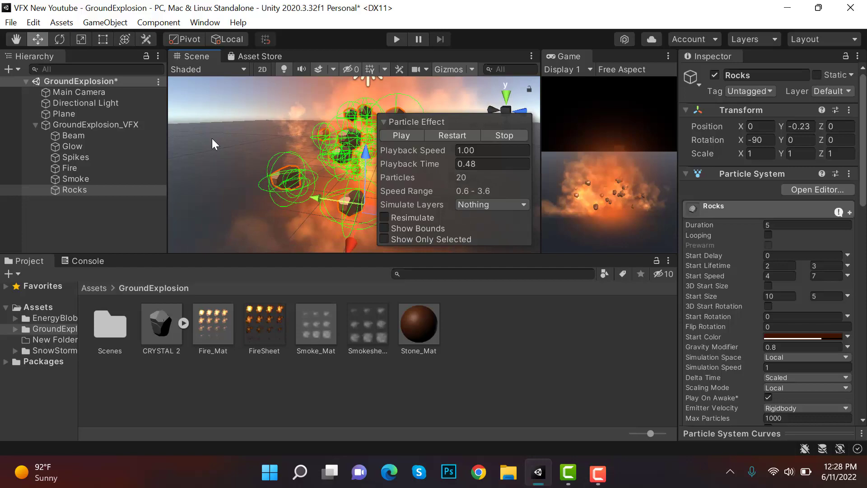
Step: Set the Rocks collision radius scale to 0.05, replay the explosion and pause it
scroll(768, 271, "down", 10)
double_click(776, 158)
type("05")
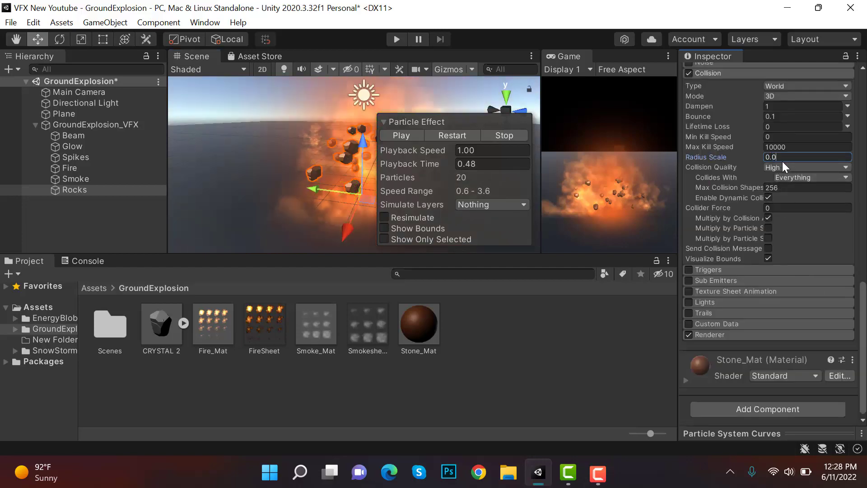
left_click(456, 134)
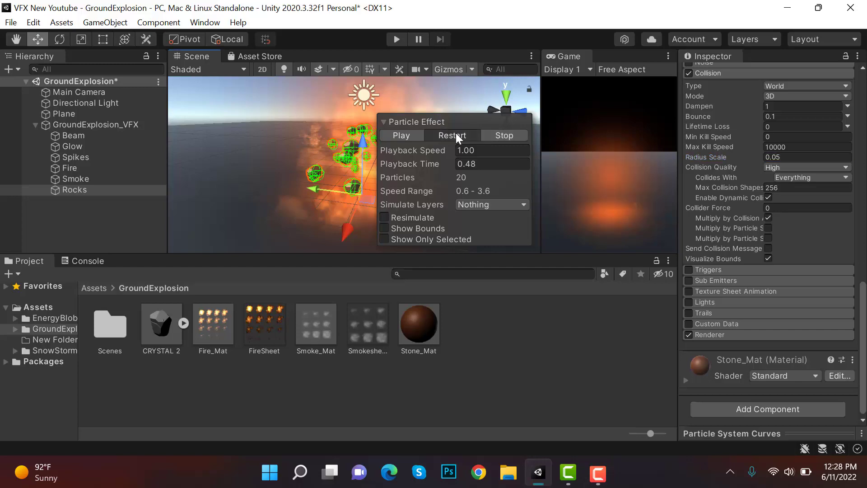
left_click(457, 134)
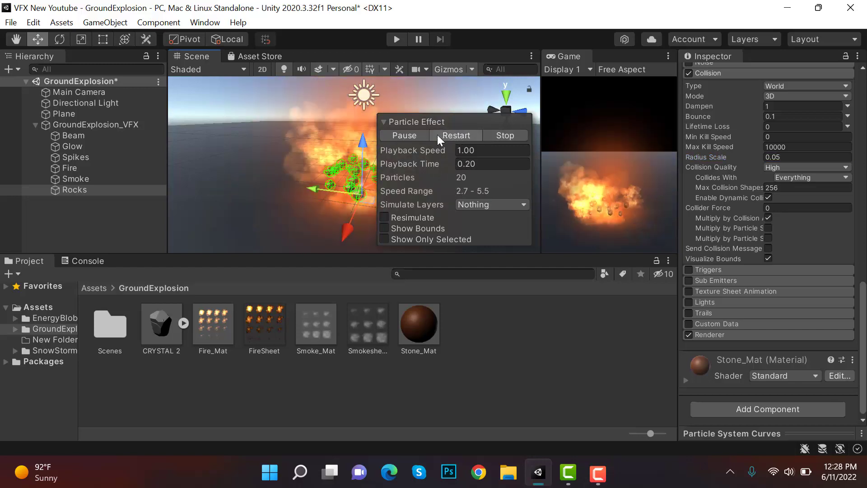
left_click(398, 134)
scroll(816, 285, "up", 15)
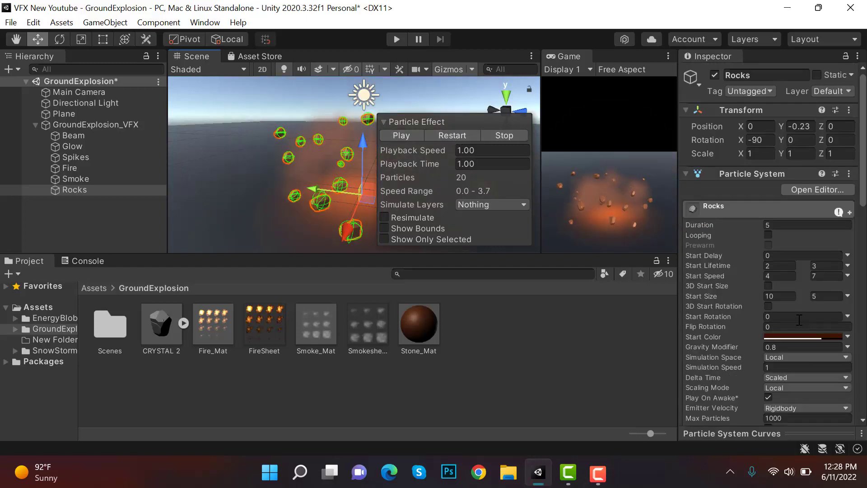
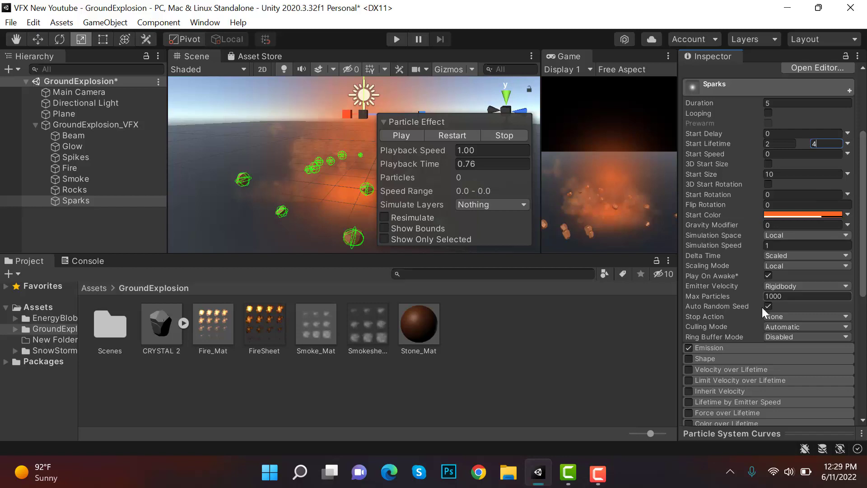
Step: Make the Sparks start speed random between two constants, 7 and 10
scroll(721, 323, "down", 3)
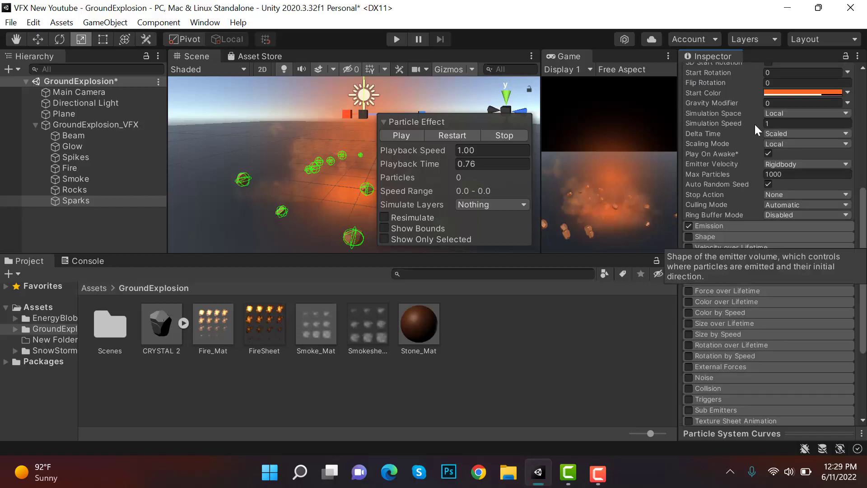
scroll(742, 190, "up", 3)
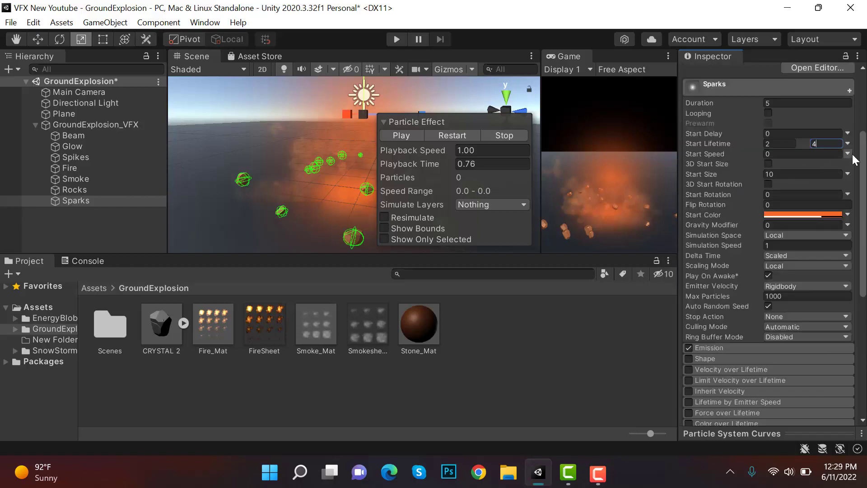
left_click(848, 154)
left_click(840, 199)
left_click(788, 154)
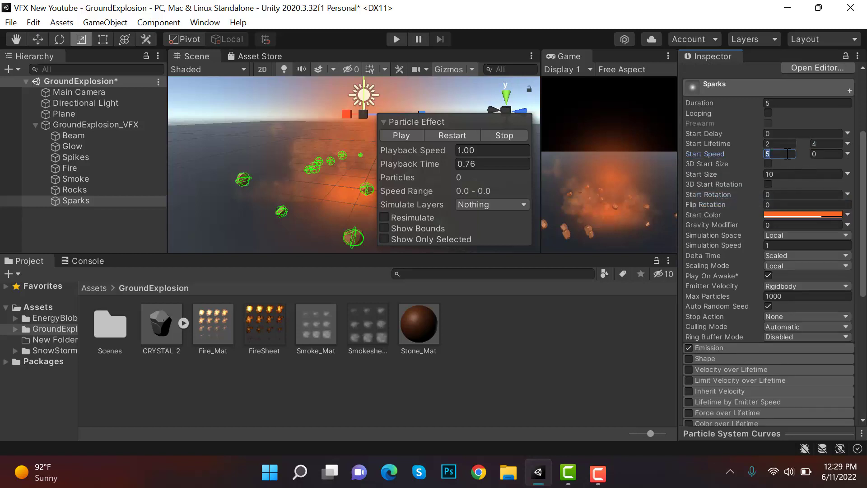
left_click(825, 155)
type("1")
Step: Make the Sparks start size random between two constants, 0.1 and 0.2
left_click(848, 174)
left_click(784, 219)
left_click(794, 176)
type("1")
left_click(835, 176)
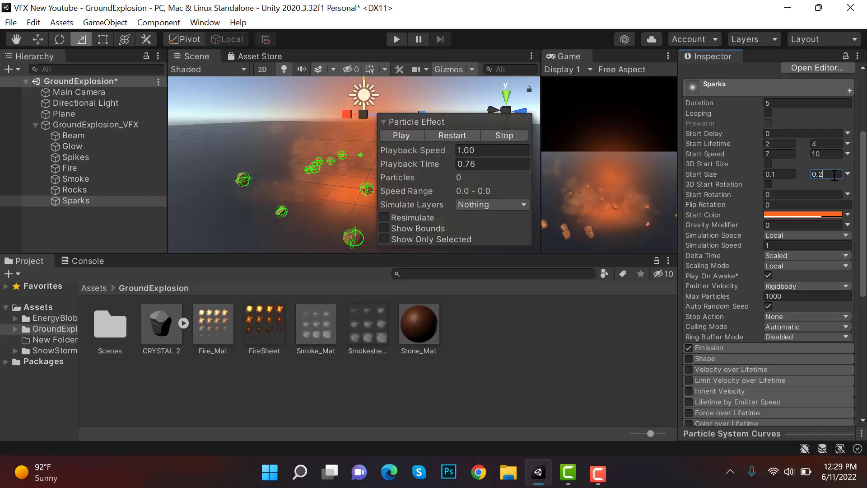
Step: Set the Sparks emission burst count to 50 and save the scene
scroll(809, 195, "down", 3)
left_click(760, 227)
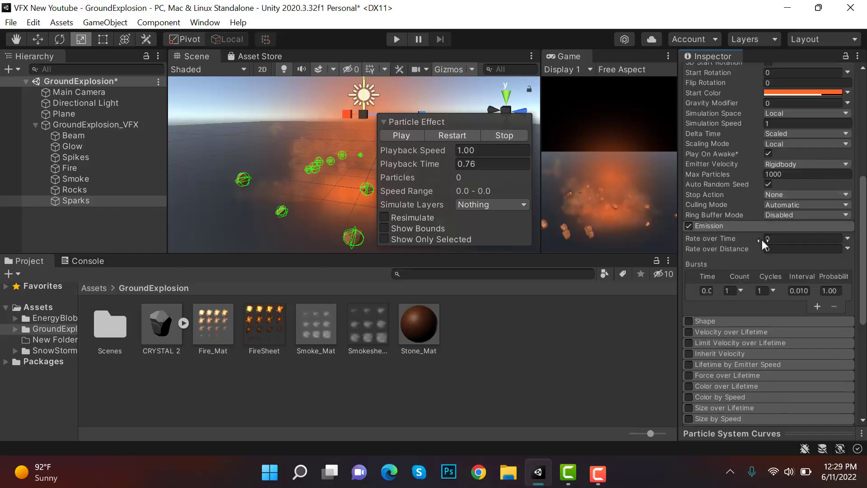
left_click(733, 291)
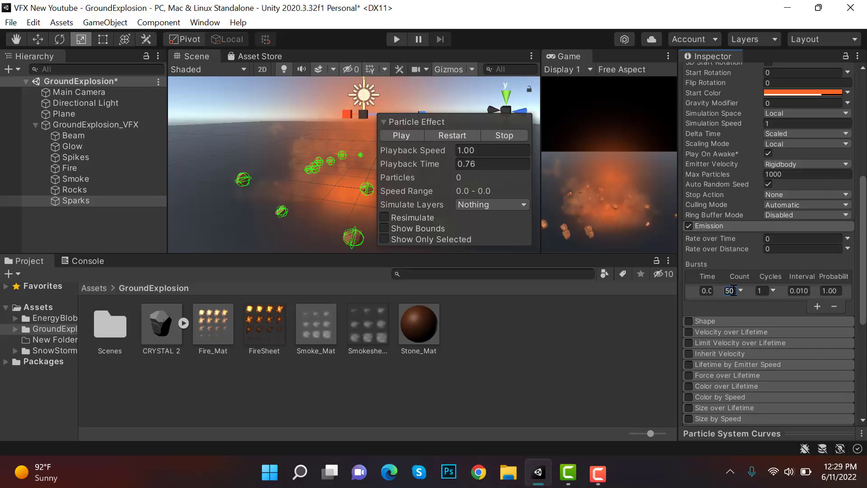
key("ctrl+s")
key("F9")
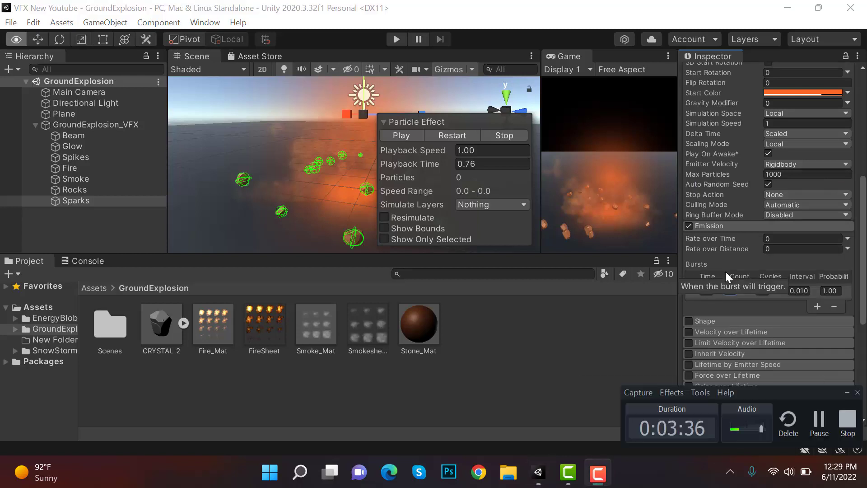
Step: Enable the Shape module on Sparks and set the object's X rotation to -90
left_click(730, 226)
left_click(705, 238)
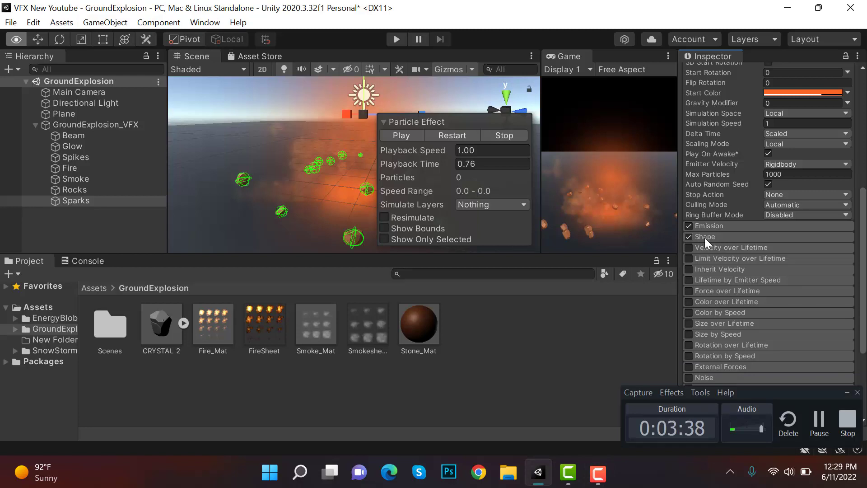
left_click(706, 237)
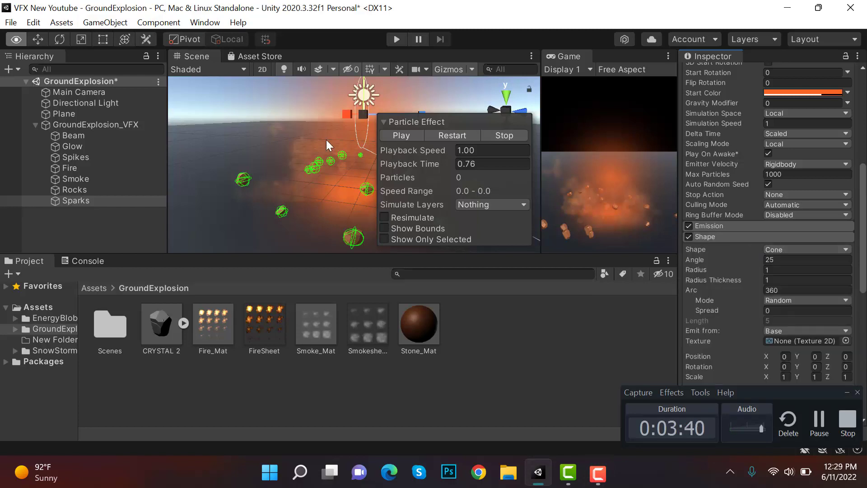
middle_click_drag(326, 139, 326, 149)
scroll(768, 121, "up", 5)
left_click(765, 136)
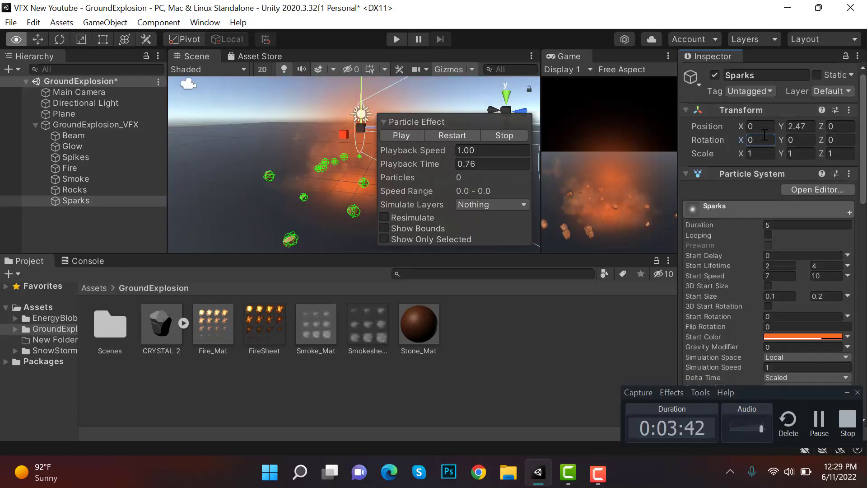
type("-90")
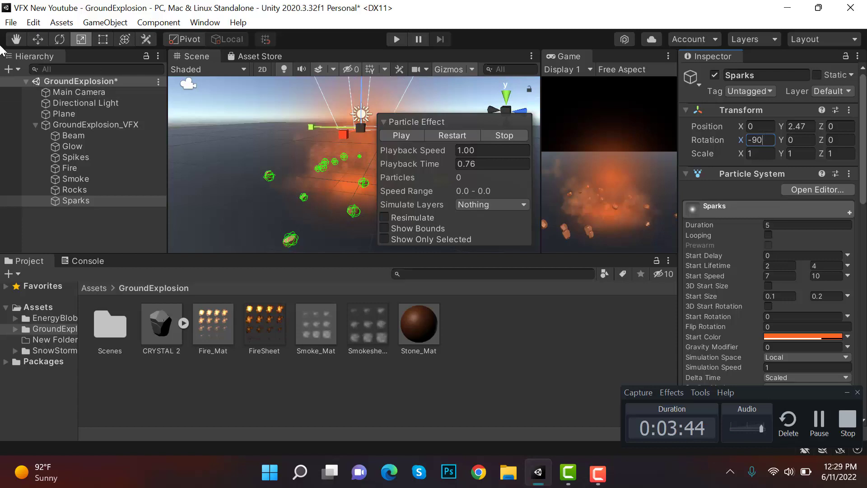
Step: Dock the Game view alongside the Scene view and lower Sparks to the ground at a Y position of about -0.06
left_click(37, 40)
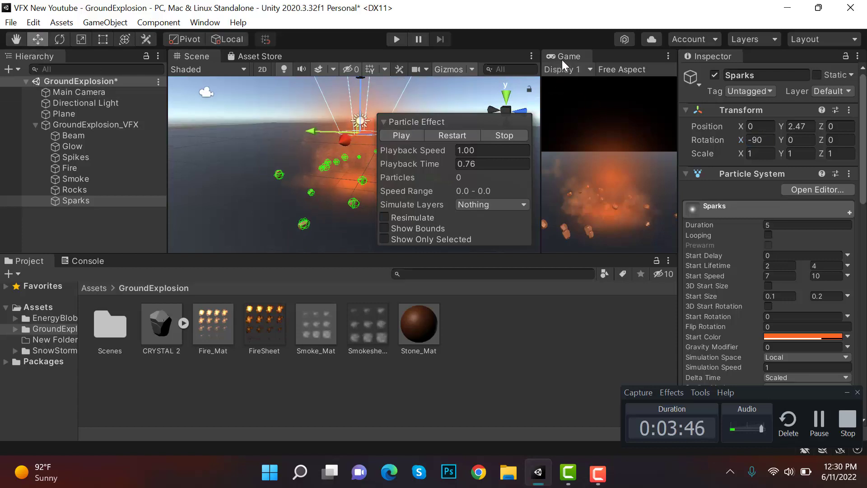
left_click_drag(562, 60, 323, 56)
left_click(218, 52)
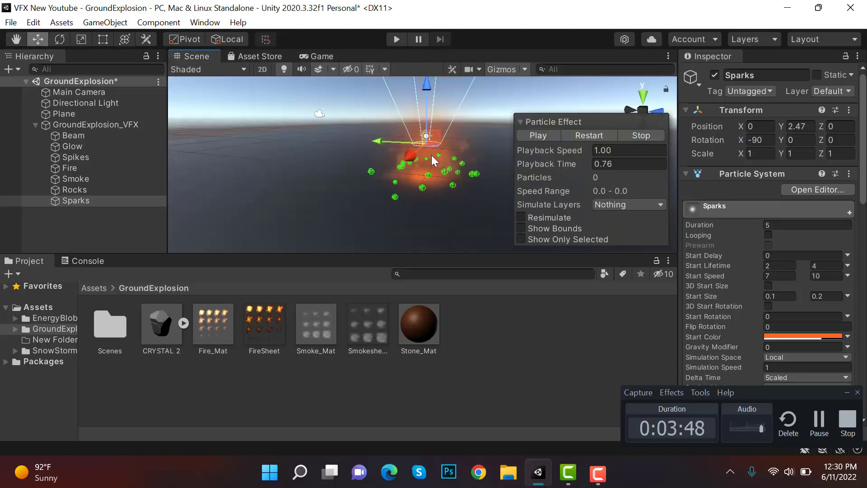
left_click_drag(427, 94, 435, 129)
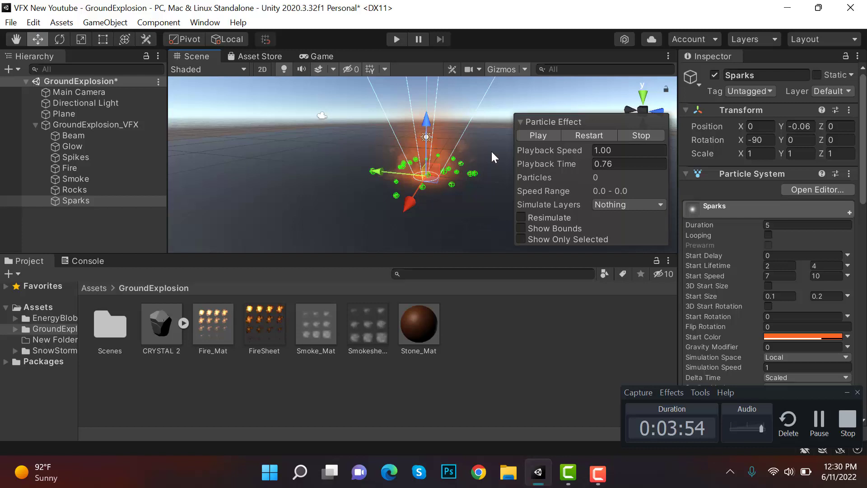
Step: Set the Sparks cone shape to an angle of 20 and a radius of 0.1
scroll(856, 231, "down", 5)
scroll(855, 230, "down", 5)
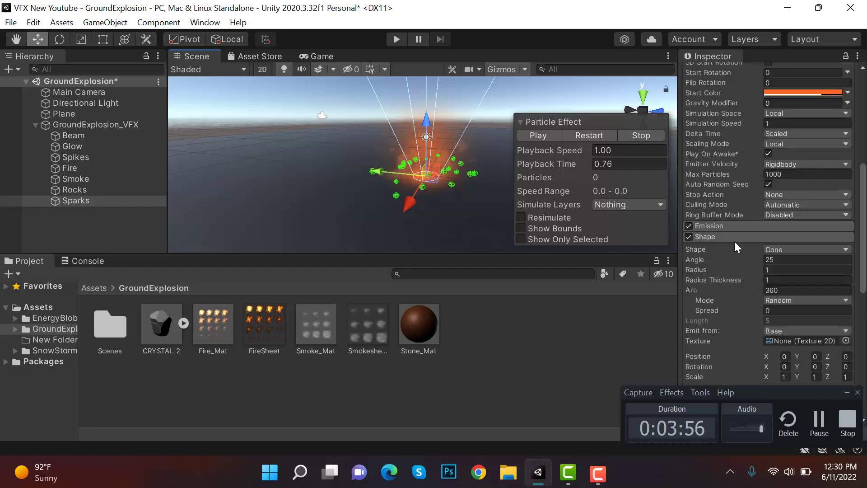
left_click(848, 393)
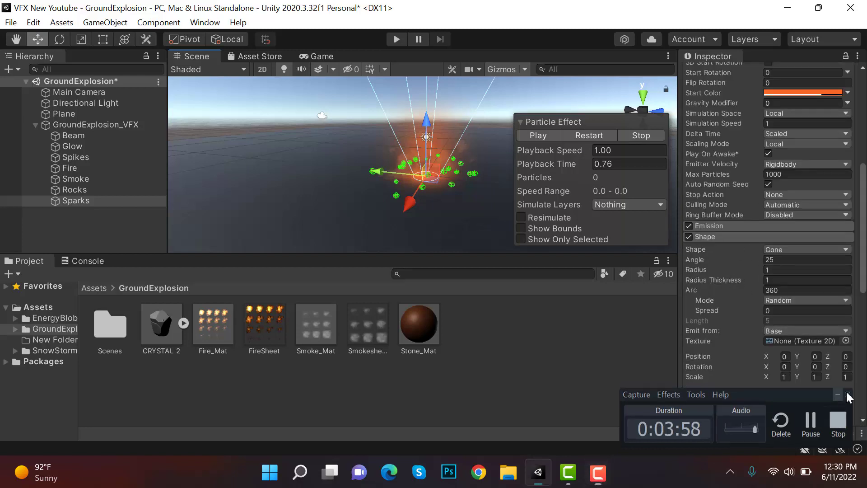
left_click(770, 260)
type("2")
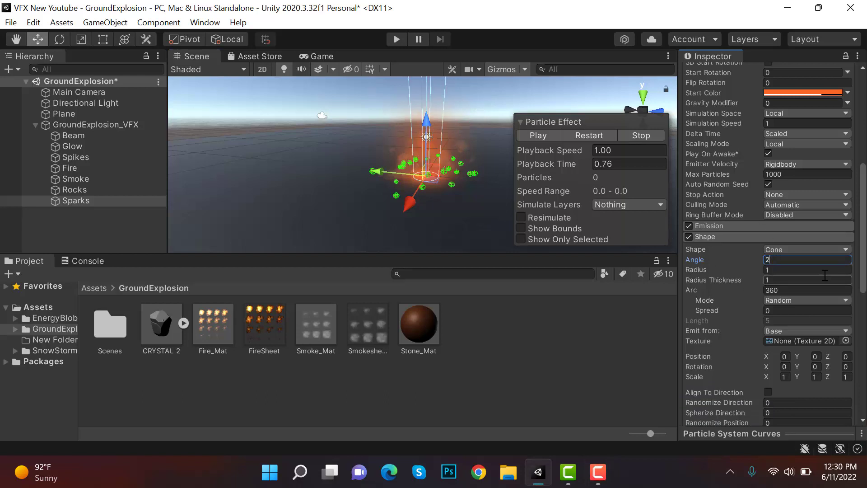
type("0")
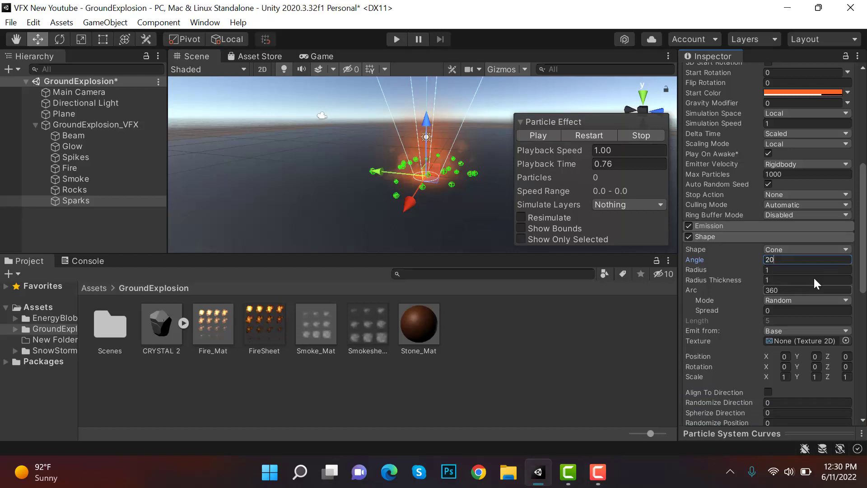
left_click(815, 270)
type("0.1")
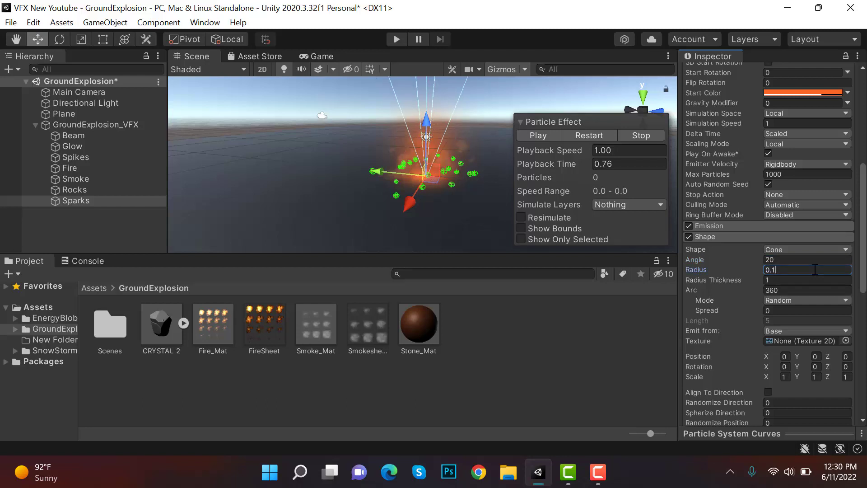
Step: Enable Color over Lifetime on Sparks and fade its gradient from full alpha at about 54% to alpha 0 at the end
scroll(733, 281, "down", 5)
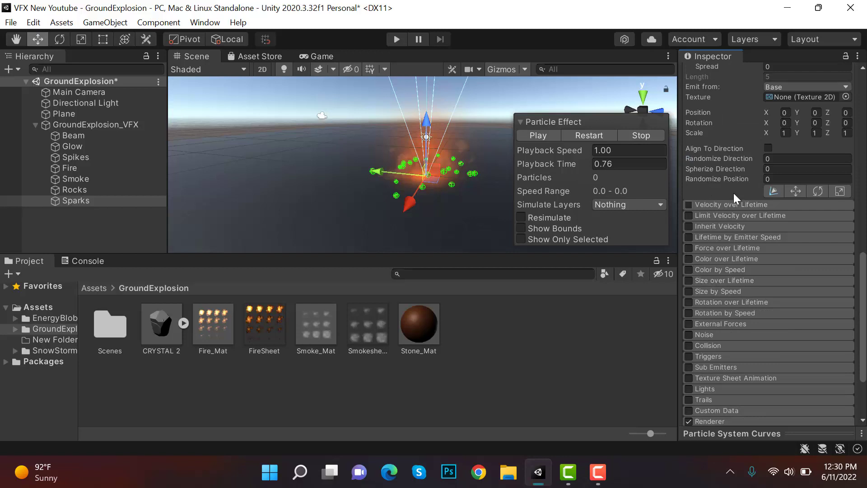
scroll(734, 193, "up", 3)
left_click(741, 118)
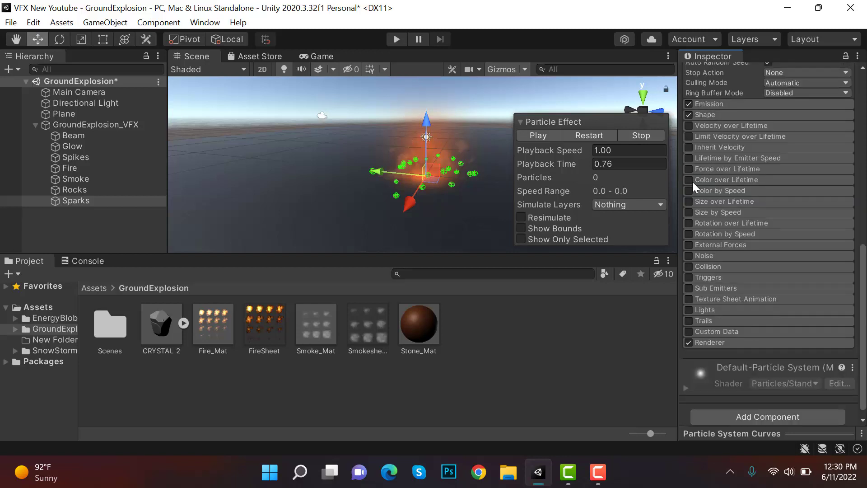
left_click(715, 184)
left_click(809, 194)
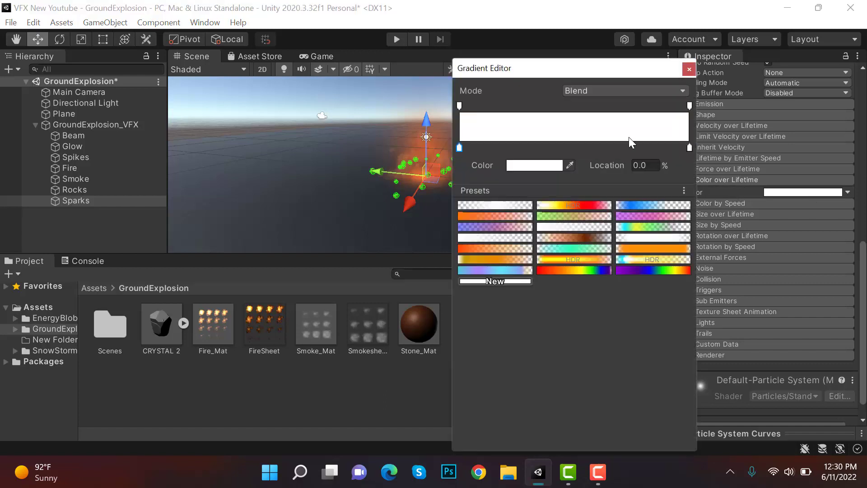
left_click(584, 107)
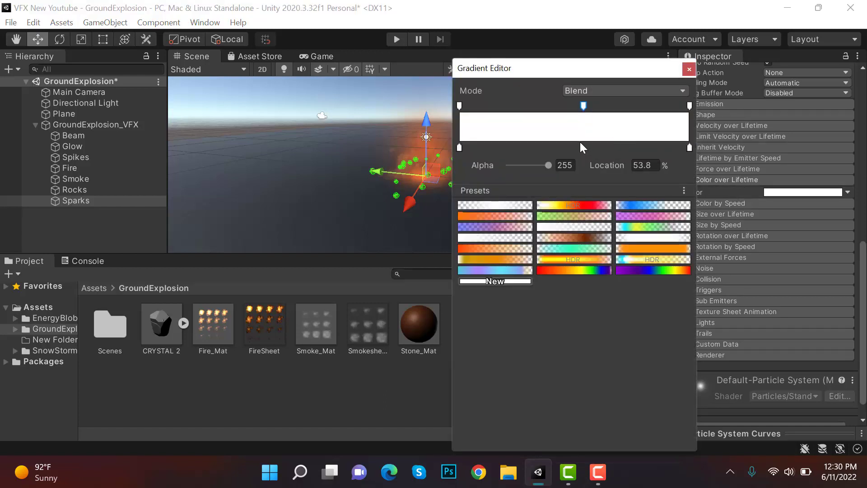
left_click_drag(583, 107, 584, 107)
left_click(690, 107)
left_click_drag(548, 165, 464, 168)
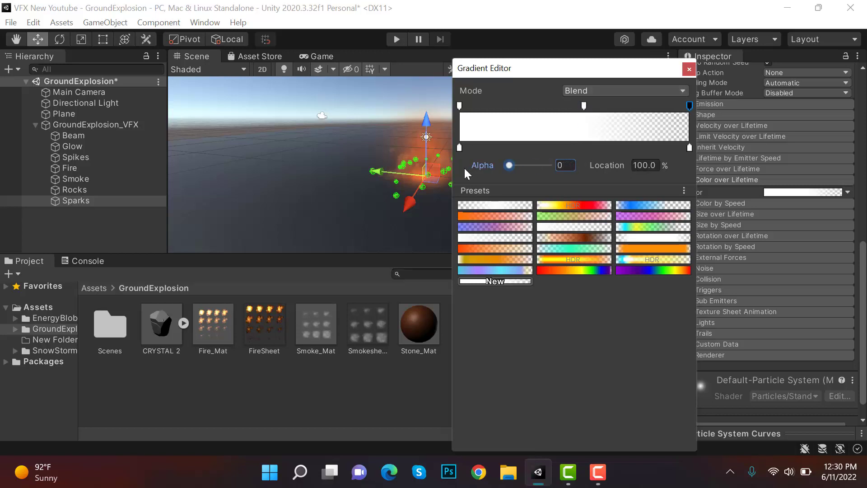
left_click(691, 70)
left_click(713, 179)
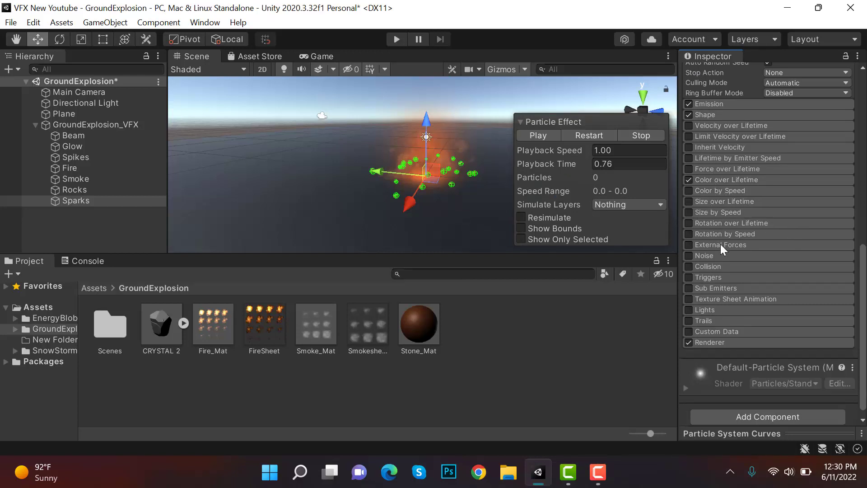
Step: Enable the Collision module on Sparks with type World, a dampen of 1 and a bounce of 0.1
left_click(689, 267)
left_click(709, 266)
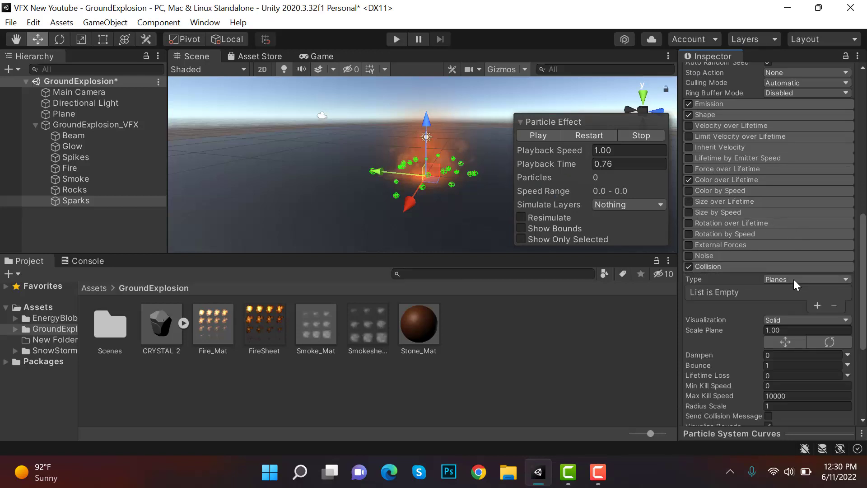
left_click(793, 279)
left_click(794, 309)
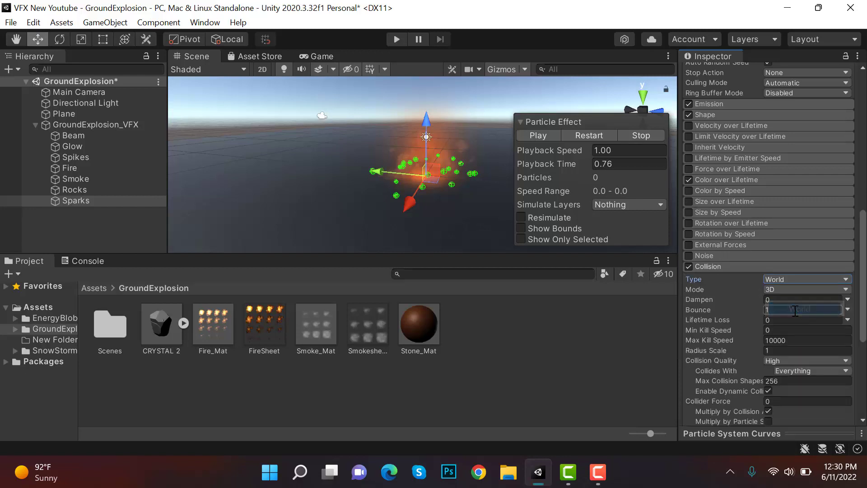
left_click(789, 300)
type("1")
left_click(785, 310)
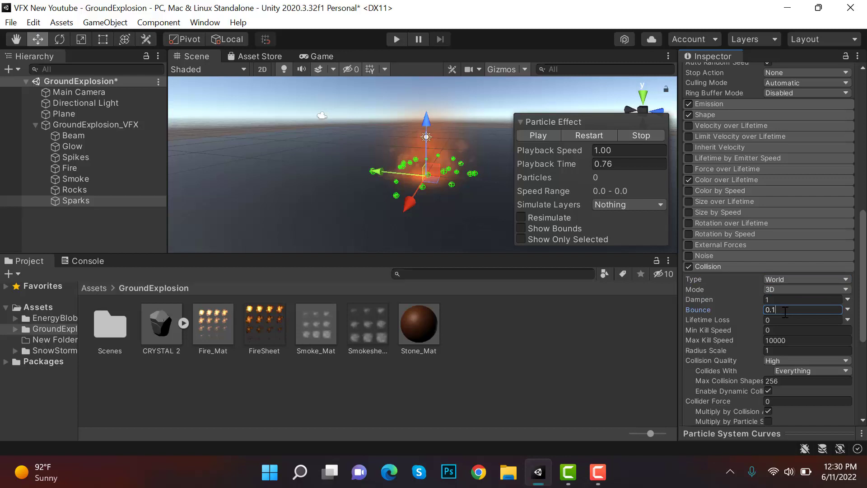
scroll(786, 312, "down", 4)
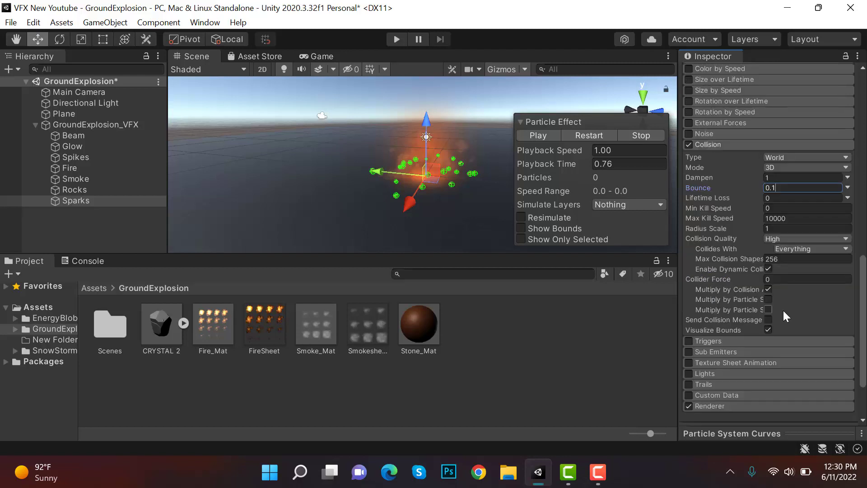
scroll(784, 316, "down", 2)
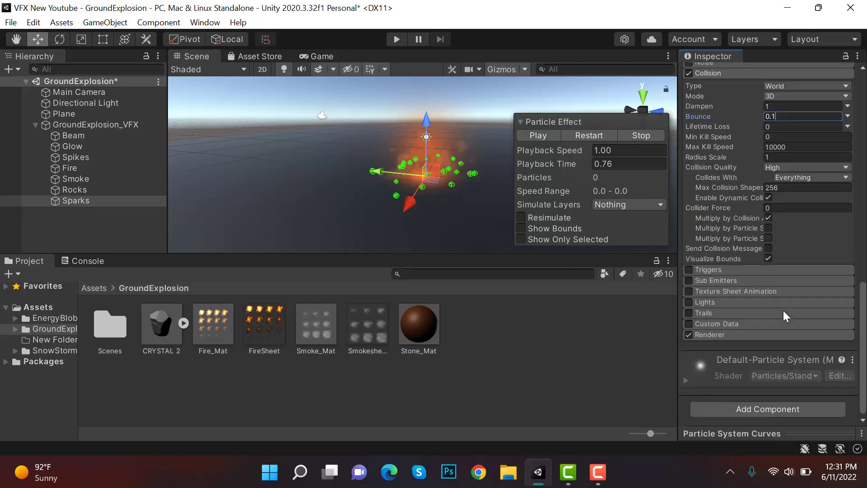
Step: Check the material assigned in the Sparks renderer settings and replay the effect to examine how the sparks move
left_click(786, 334)
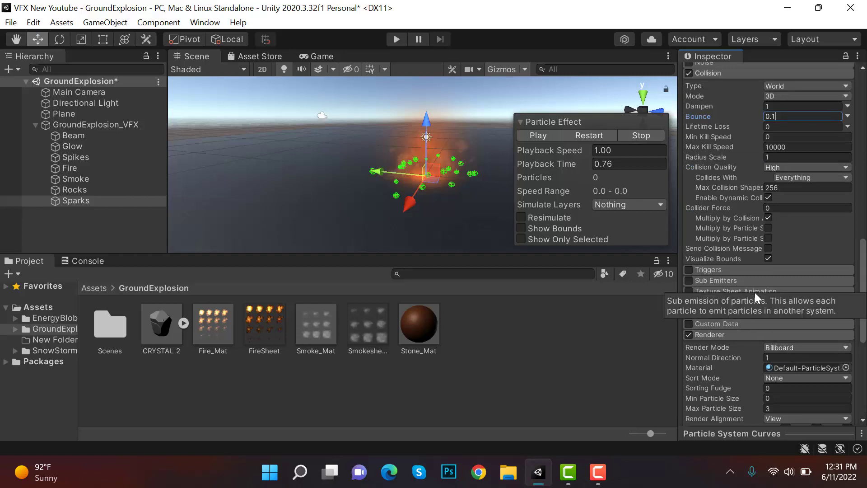
scroll(809, 297, "down", 8)
left_click(794, 124)
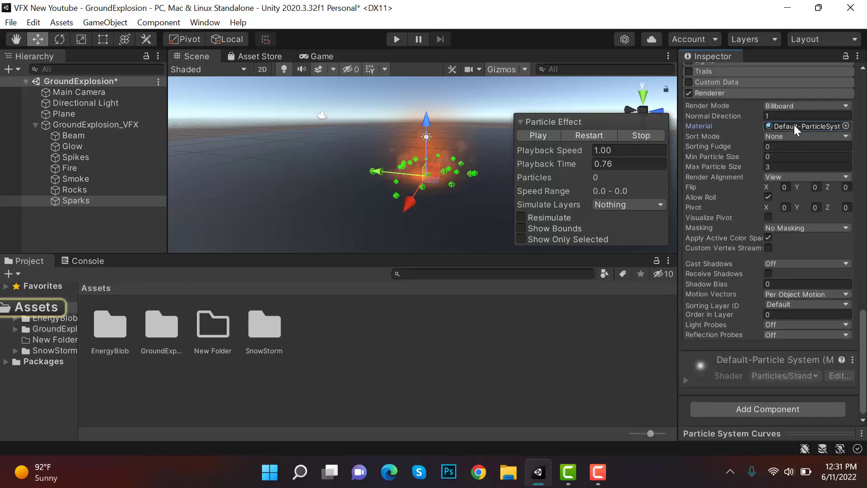
left_click(584, 139)
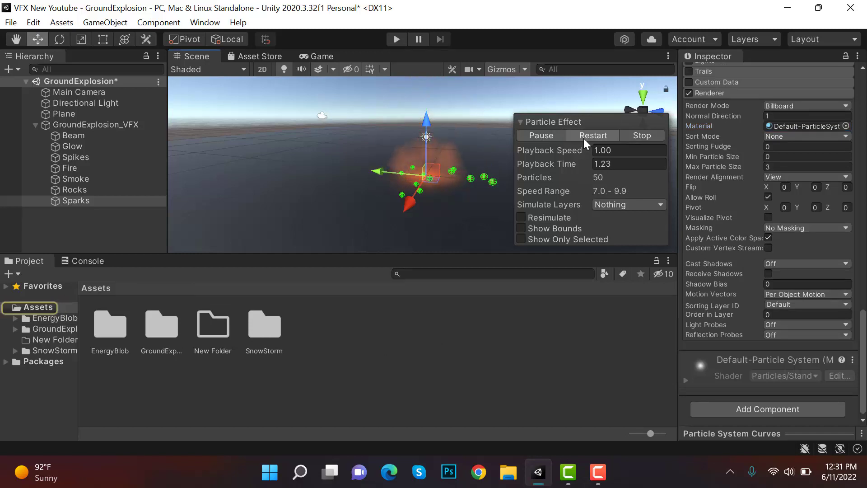
scroll(381, 169, "down", 5)
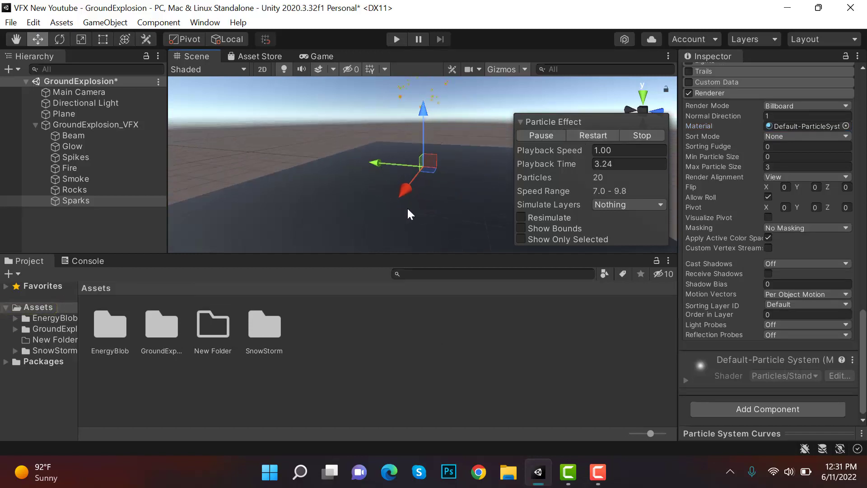
right_click_drag(430, 129, 576, 158)
left_click(598, 135)
left_click(557, 134)
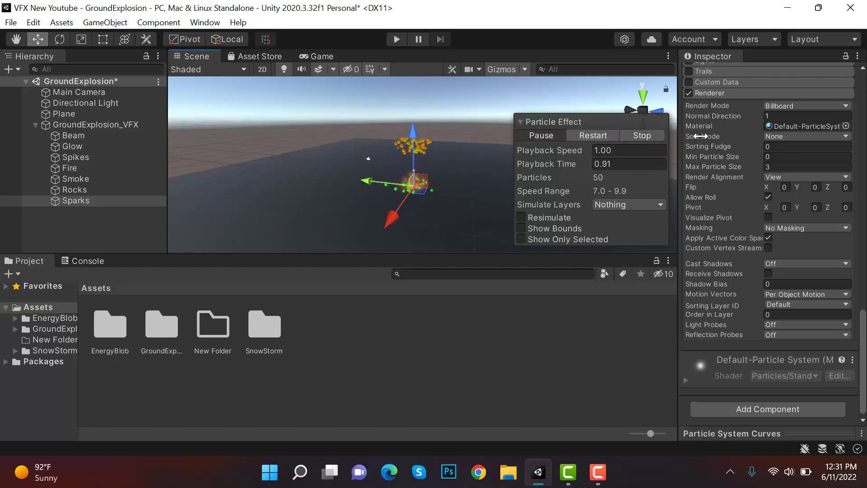
Step: Set the Sparks start speed range to 3 and 2 and replay the effect
scroll(826, 162, "up", 10)
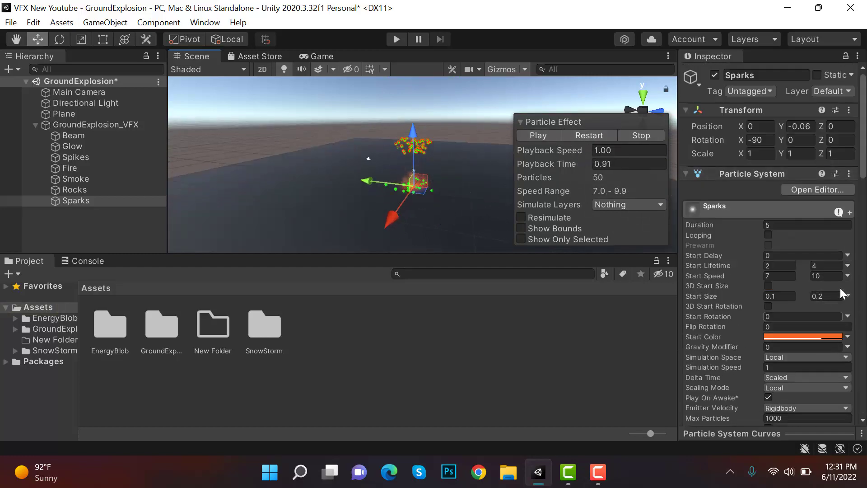
left_click(829, 276)
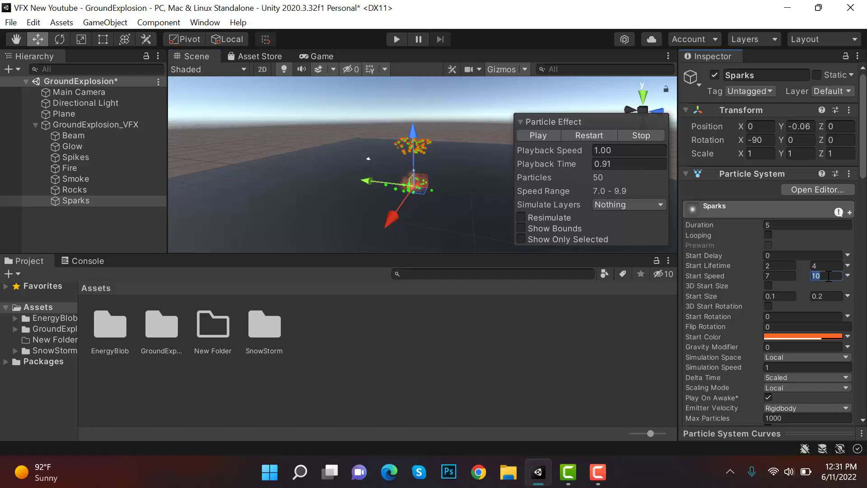
left_click(786, 274)
left_click(604, 135)
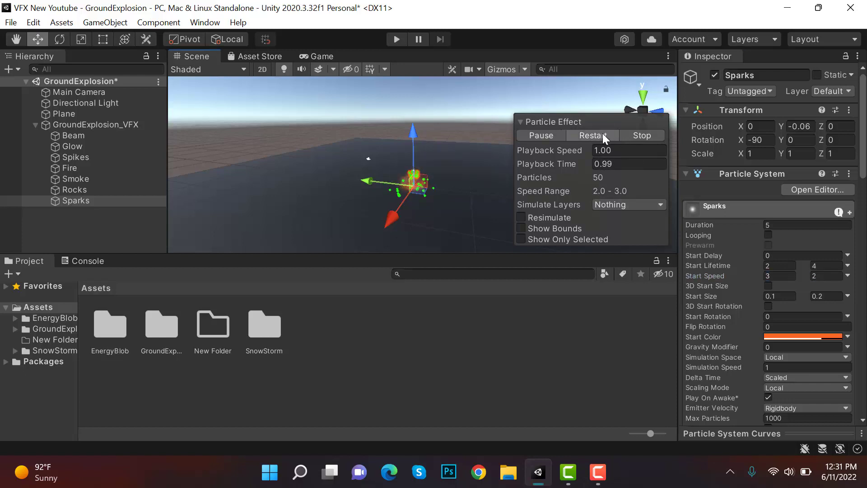
middle_click_drag(417, 210, 397, 207)
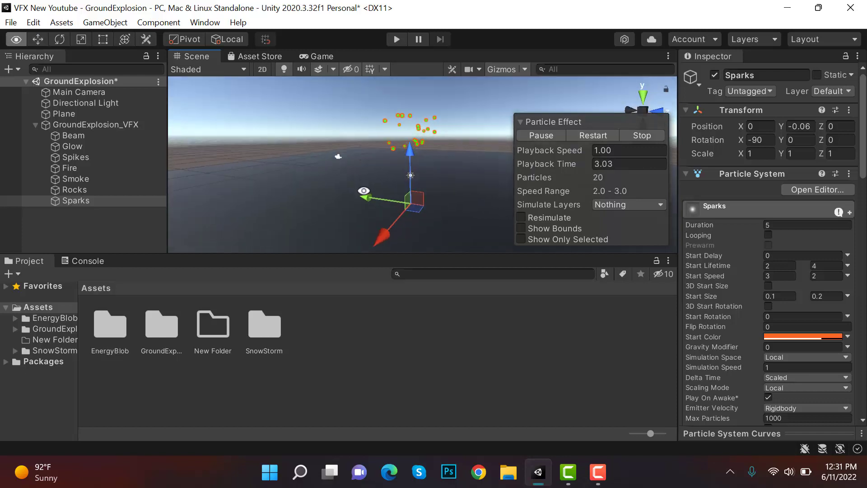
left_click(593, 135)
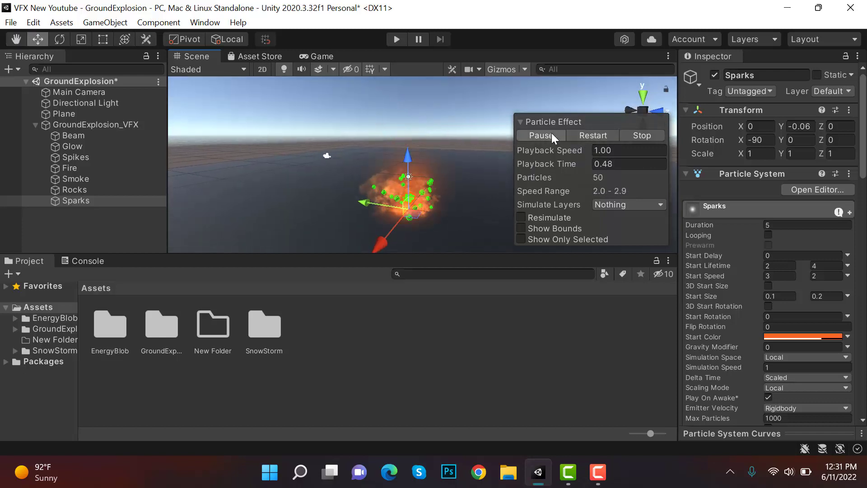
left_click(584, 133)
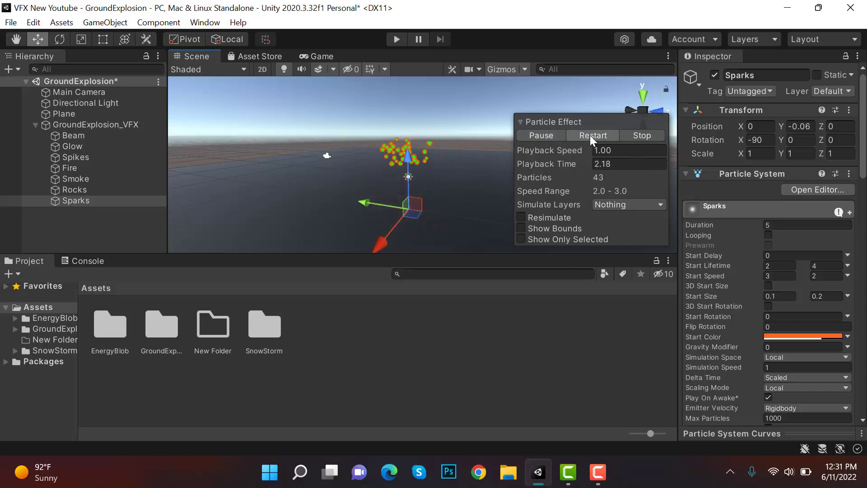
Step: Set the second Sparks start lifetime value to 1, replay the effect several times and pause it
left_click(827, 265)
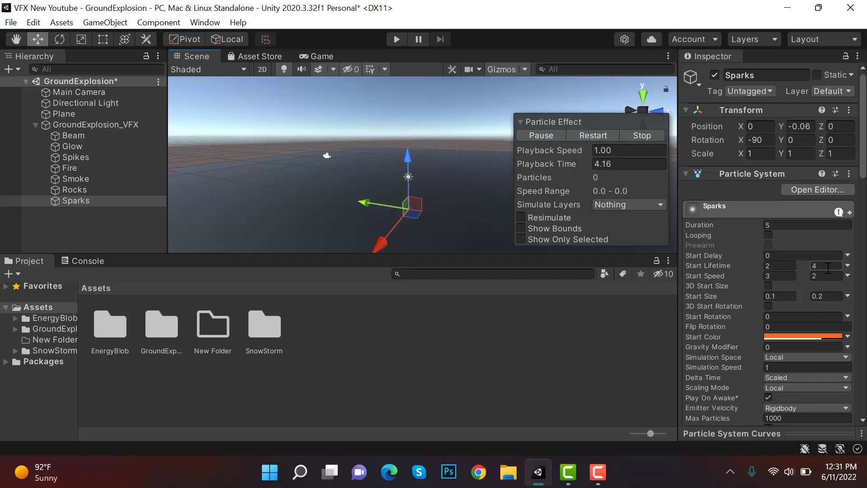
type("1")
left_click(603, 133)
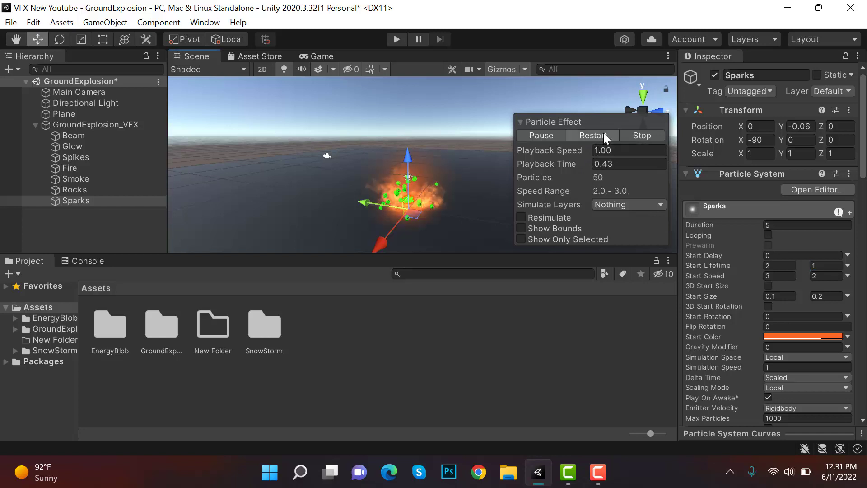
left_click(603, 133)
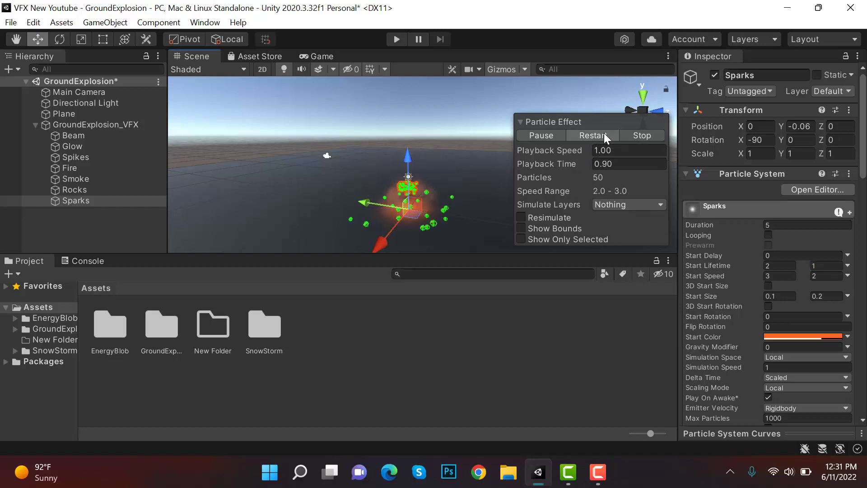
left_click(597, 135)
left_click(596, 135)
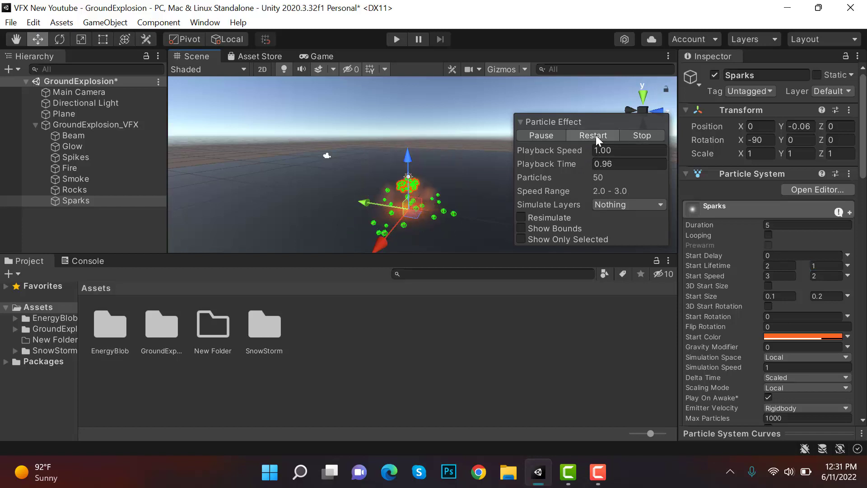
left_click(596, 135)
left_click(542, 135)
Step: Set the Sparks simulation speed to 2, replay the effect and pause it mid-burst
scroll(843, 289, "down", 3)
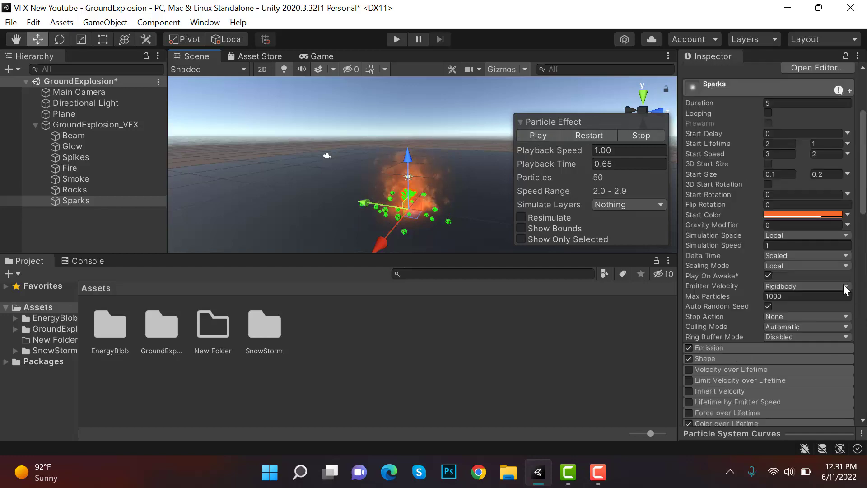
left_click(781, 244)
type("2")
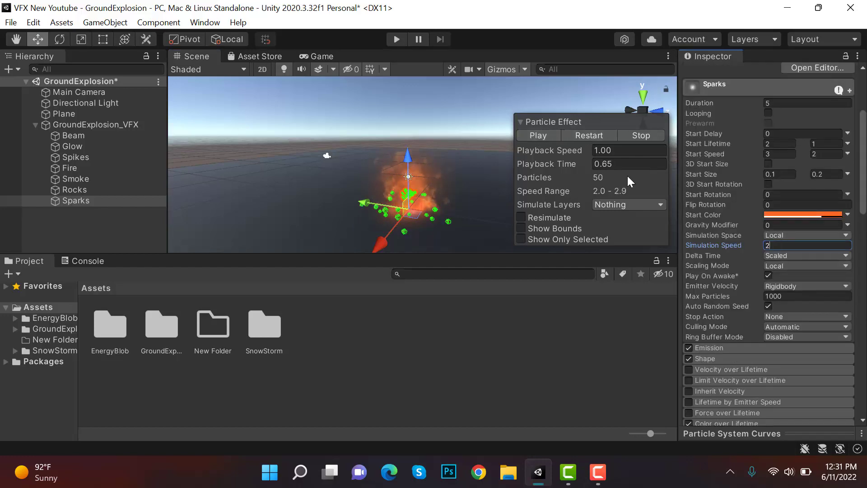
left_click(586, 136)
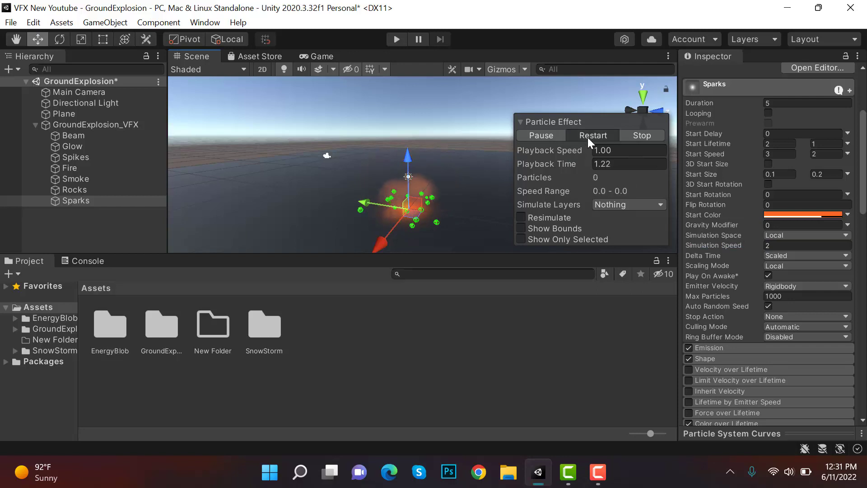
left_click(587, 138)
left_click(587, 137)
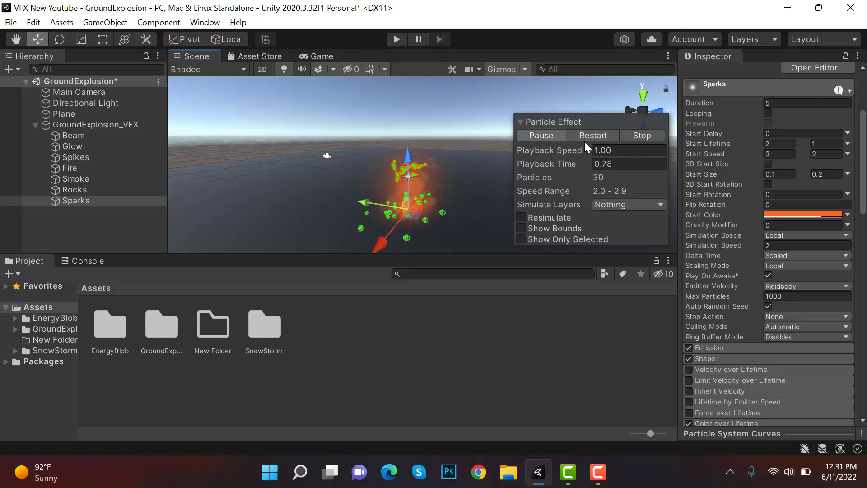
left_click(583, 141)
left_click(540, 139)
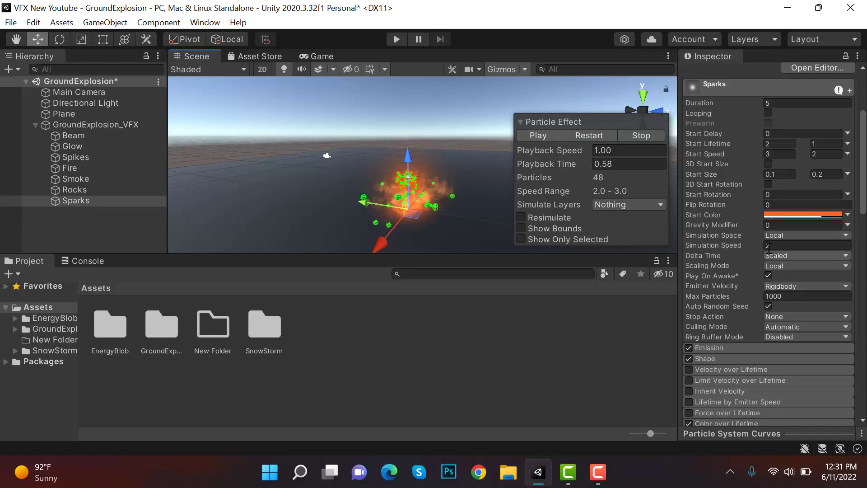
Step: Set the Sparks gravity modifier to 0.8, replay the effect and pause it
left_click(783, 224)
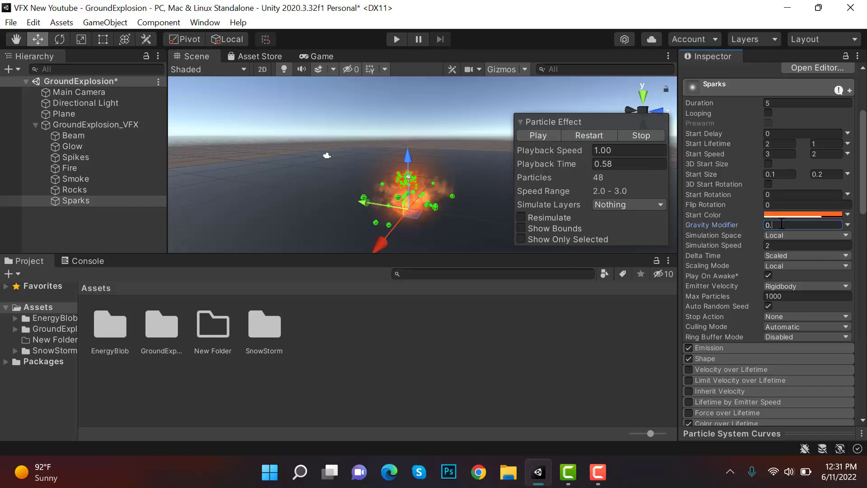
type(".8")
left_click(585, 135)
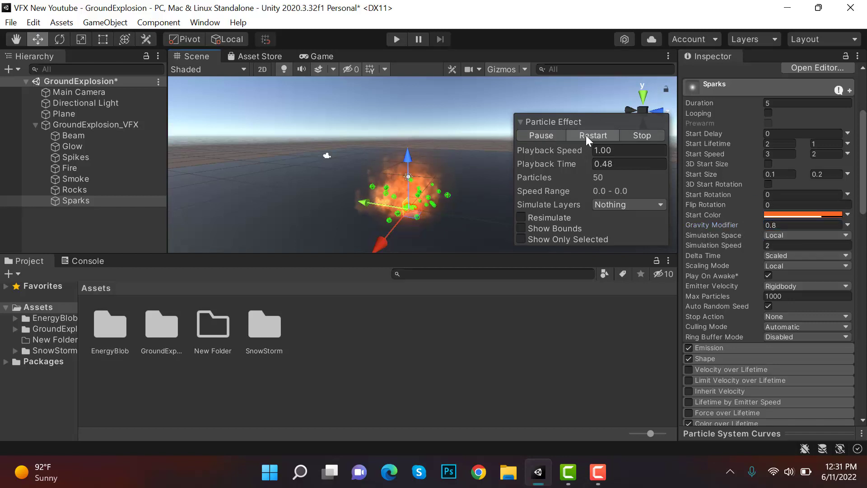
left_click(577, 135)
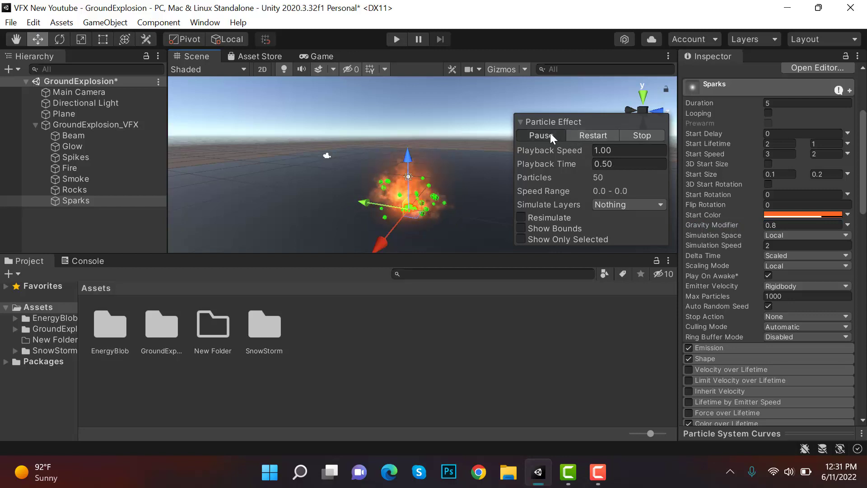
left_click(550, 134)
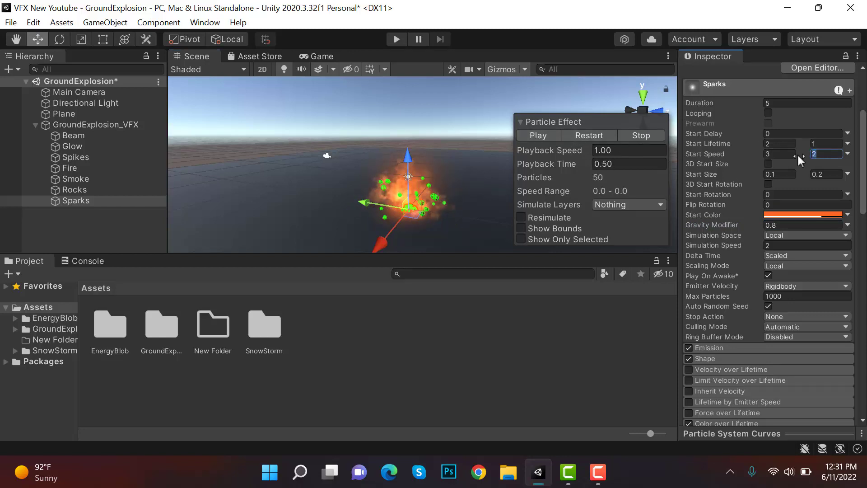
Step: Set the second Sparks start speed value to 7 and replay the effect twice
left_click(827, 154)
type("7")
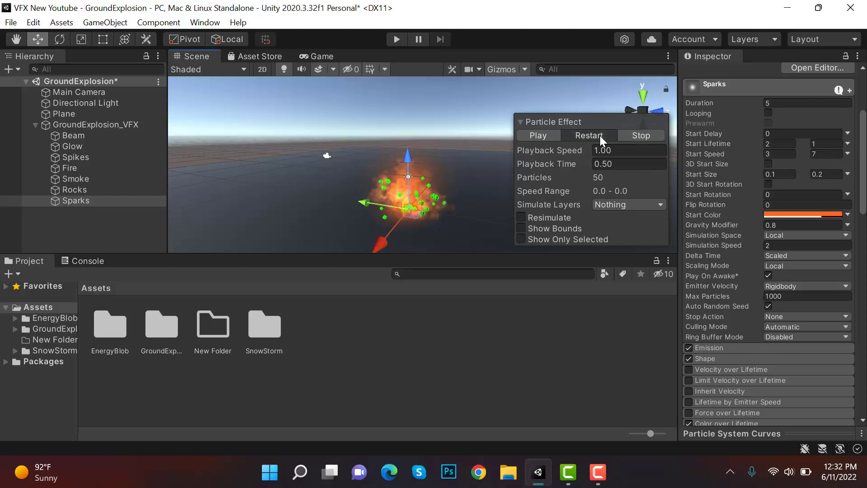
left_click(600, 136)
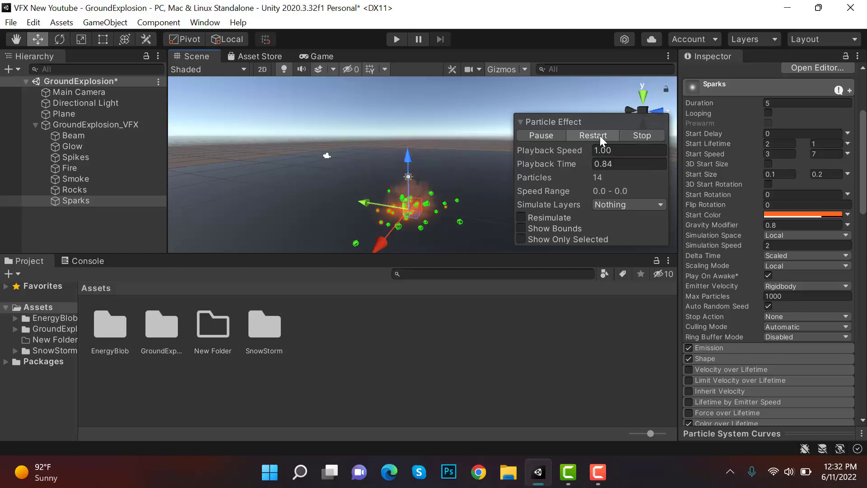
left_click(600, 135)
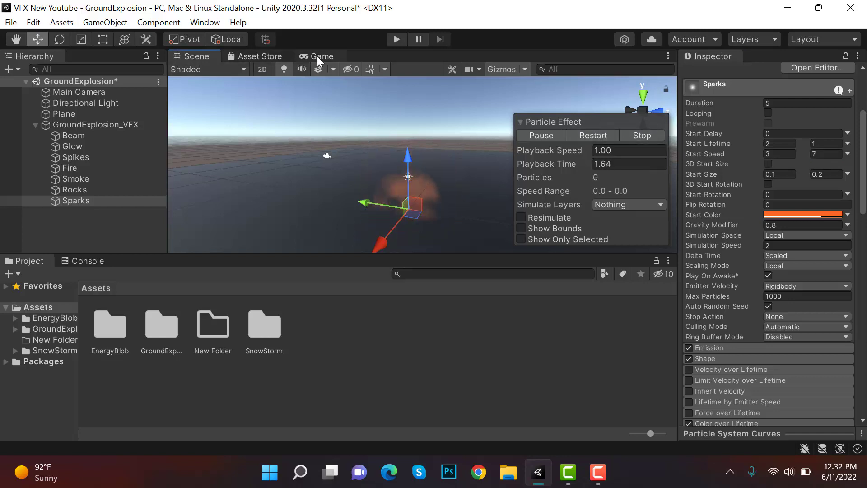
Step: Dock the Game view beside the Scene view, widen it and save the scene
left_click(318, 56)
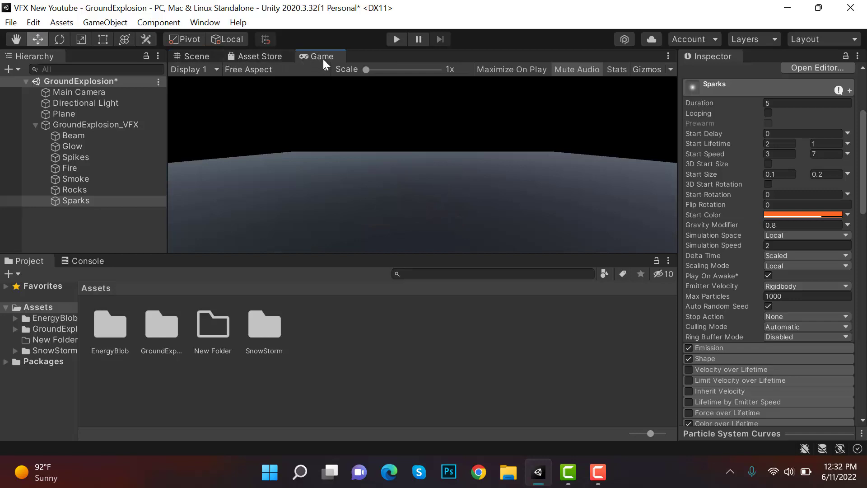
left_click_drag(323, 58, 582, 190)
left_click_drag(508, 161, 396, 165)
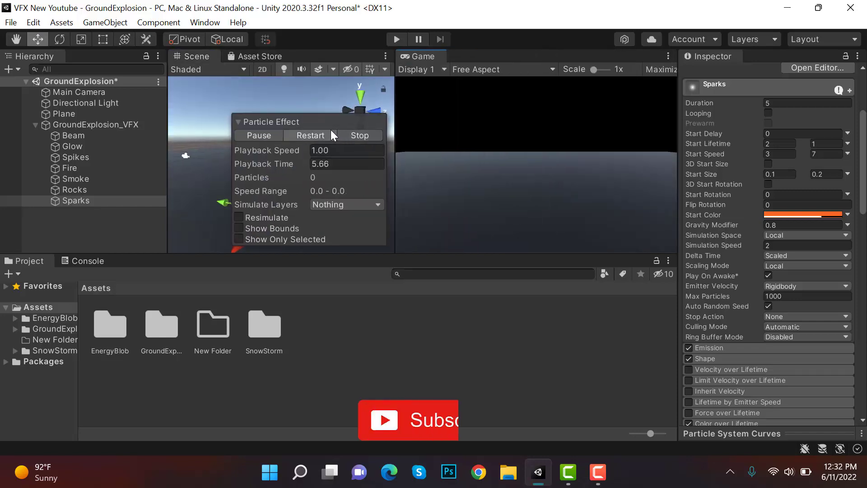
key("ctrl+s")
Step: Replay the explosion several times to examine the sparks in the Game view, and pause it
left_click(324, 131)
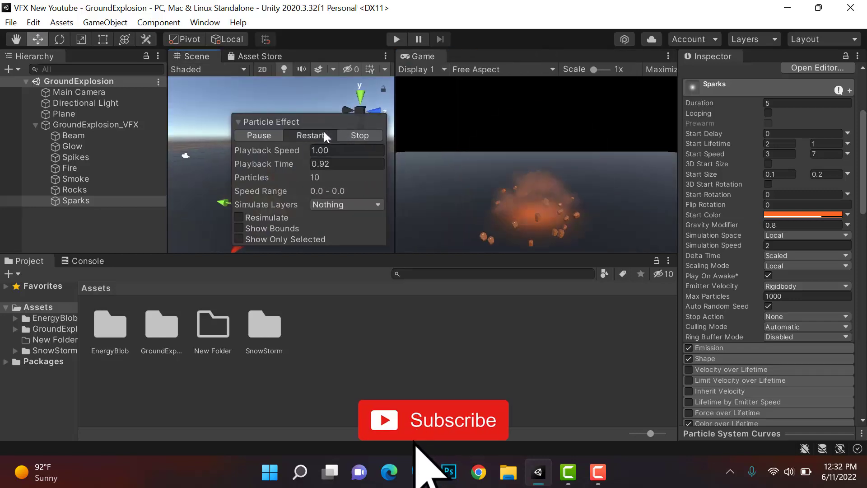
left_click(324, 133)
left_click(325, 132)
left_click(324, 136)
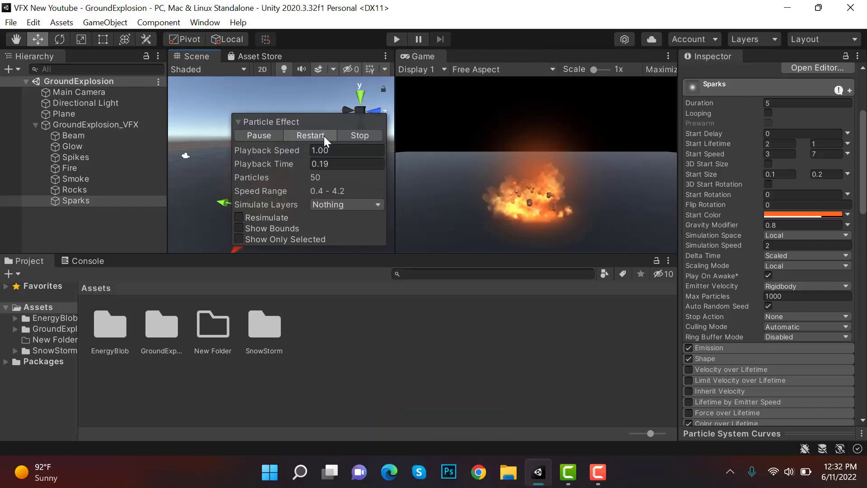
left_click(324, 136)
left_click(324, 137)
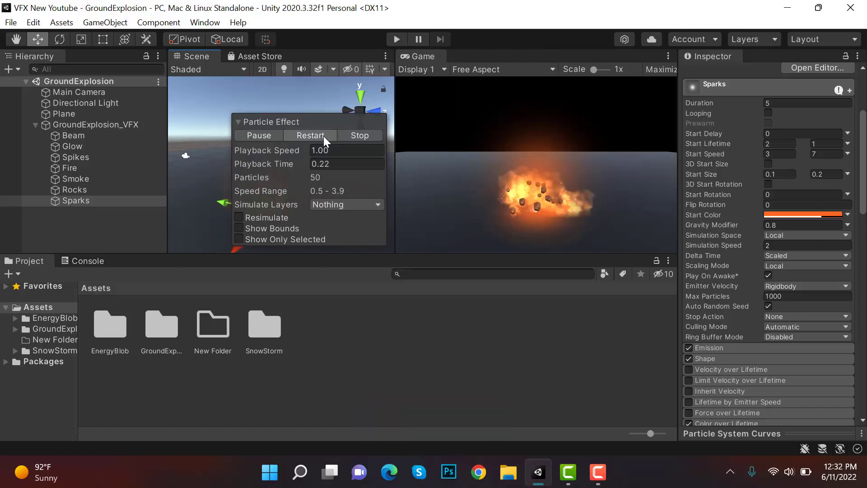
left_click(266, 136)
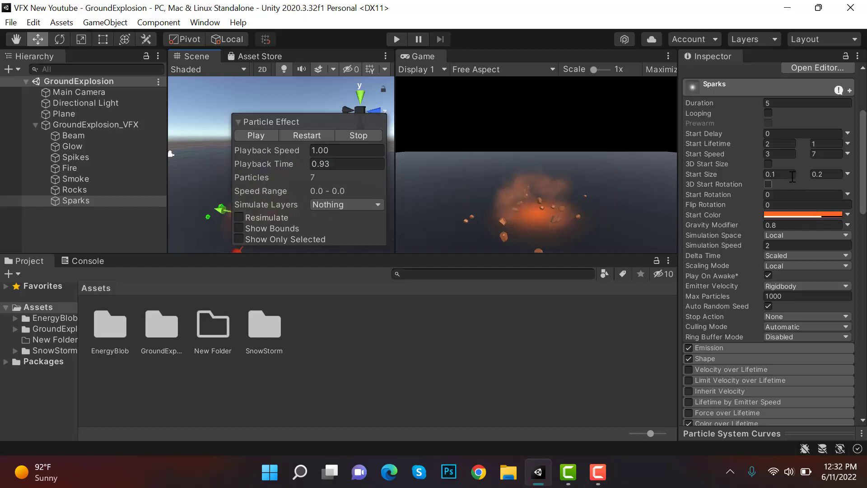
Step: Set the first Sparks start speed value to 10, replay the effect several times and pause it mid-burst
scroll(858, 207, "down", 4)
scroll(859, 215, "up", 4)
left_click(783, 154)
type("10")
left_click(316, 135)
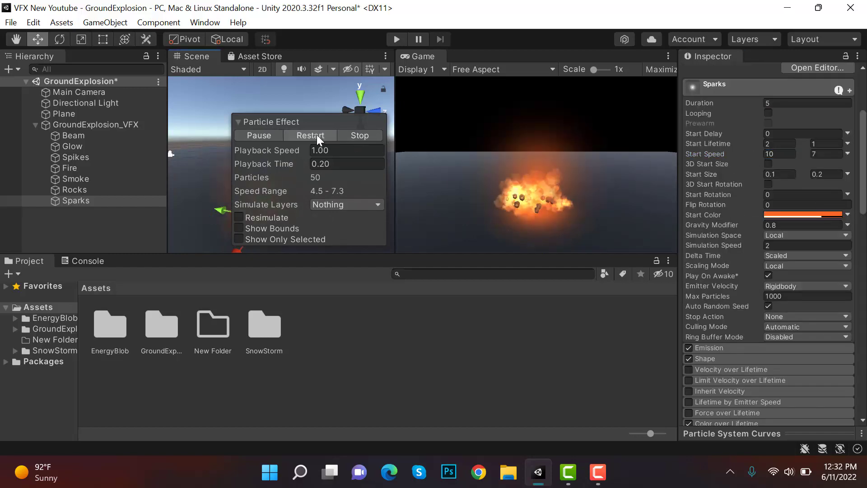
left_click(317, 135)
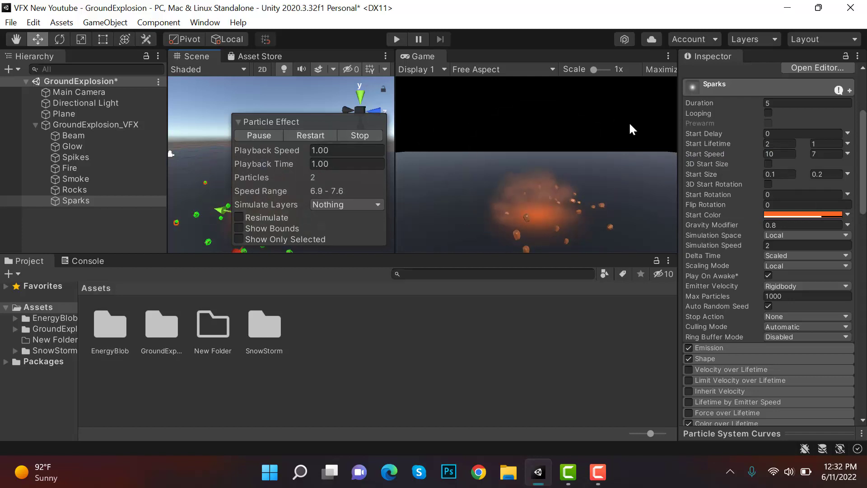
left_click(299, 135)
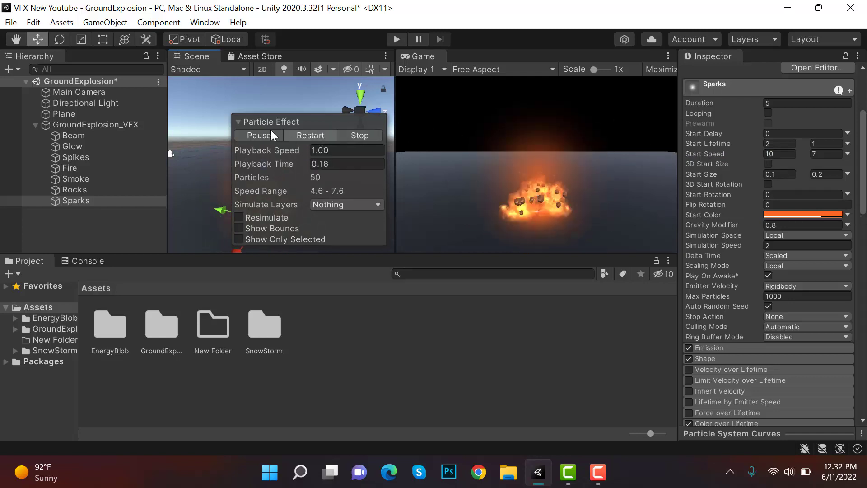
left_click(302, 135)
left_click(248, 134)
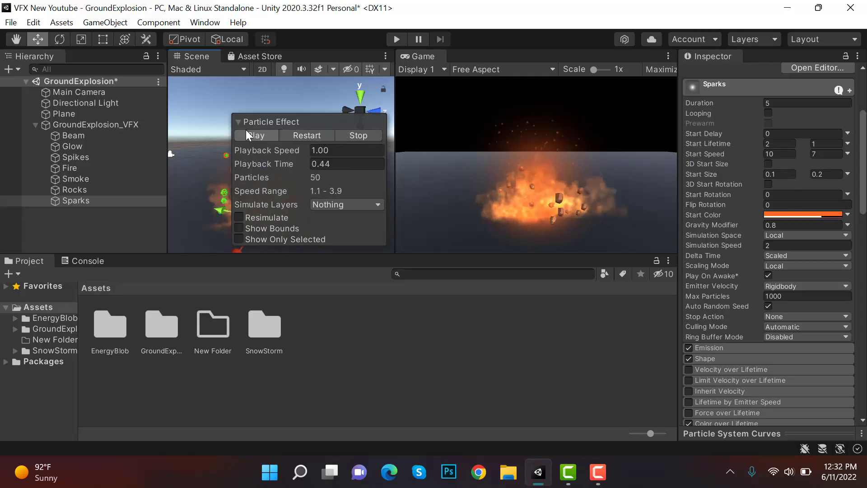
Step: Lighten the Sparks start color to a pale peach orange, replay the effect and pause it mid-burst
left_click(825, 215)
mouse_move(789, 208)
left_mouse_down()
mouse_move(789, 191)
mouse_move(765, 188)
mouse_move(774, 173)
left_mouse_up()
left_click(855, 119)
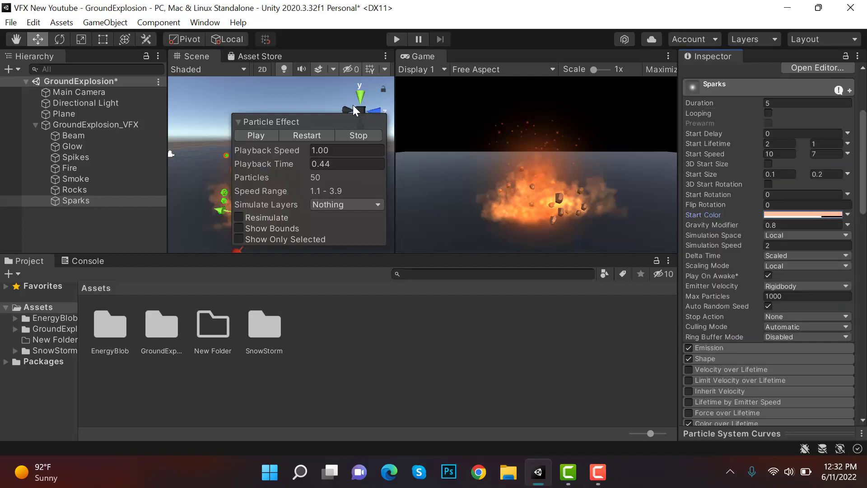
left_click(331, 132)
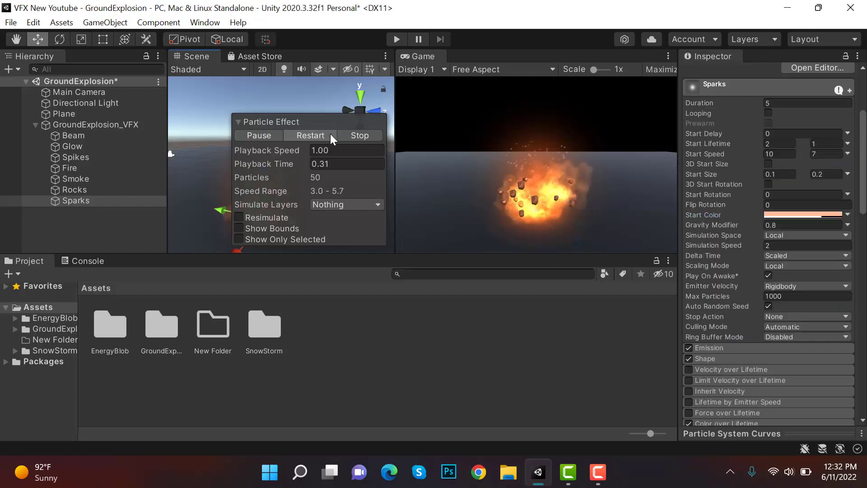
left_click(278, 123)
left_click(325, 235)
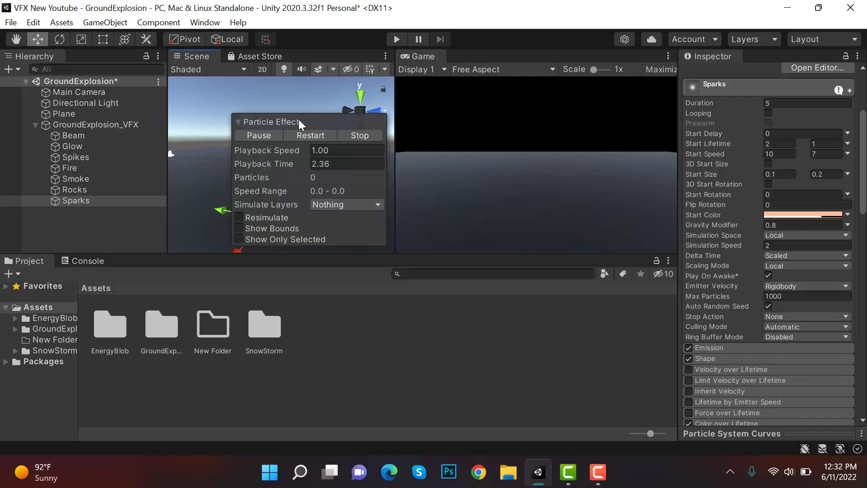
left_click(287, 132)
left_click(270, 134)
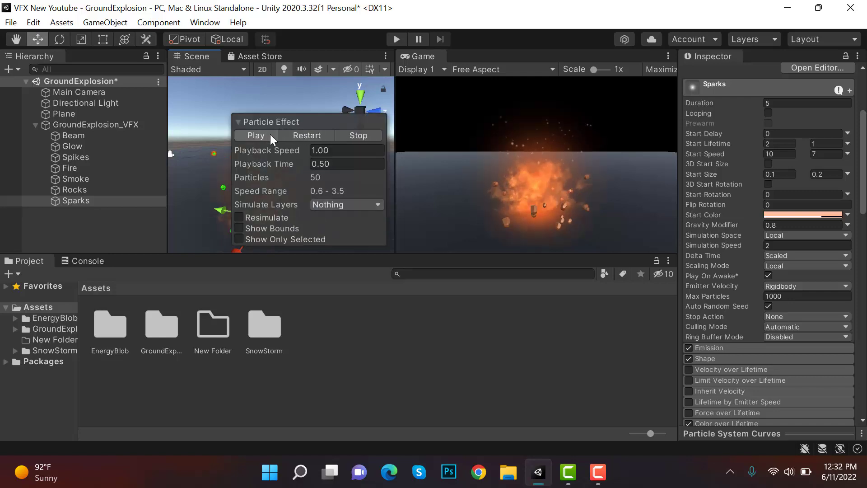
Step: Set the first Sparks start size value to 0.5 and replay the effect several times
left_click(784, 174)
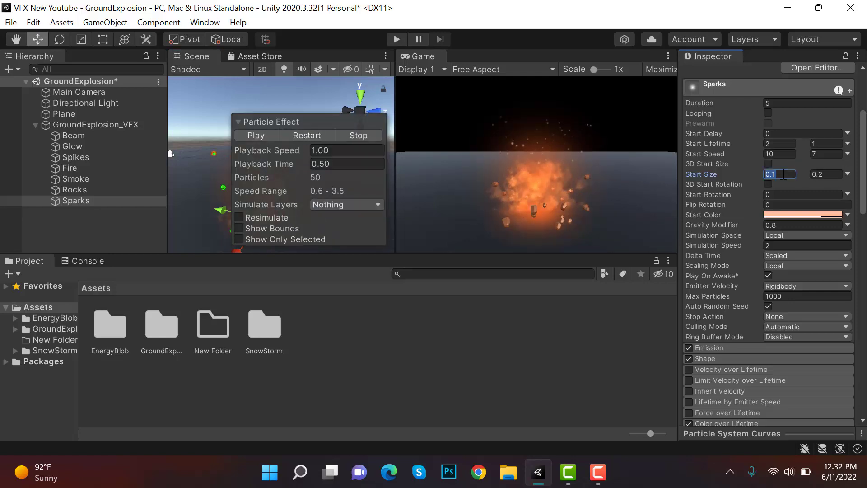
type("0.5")
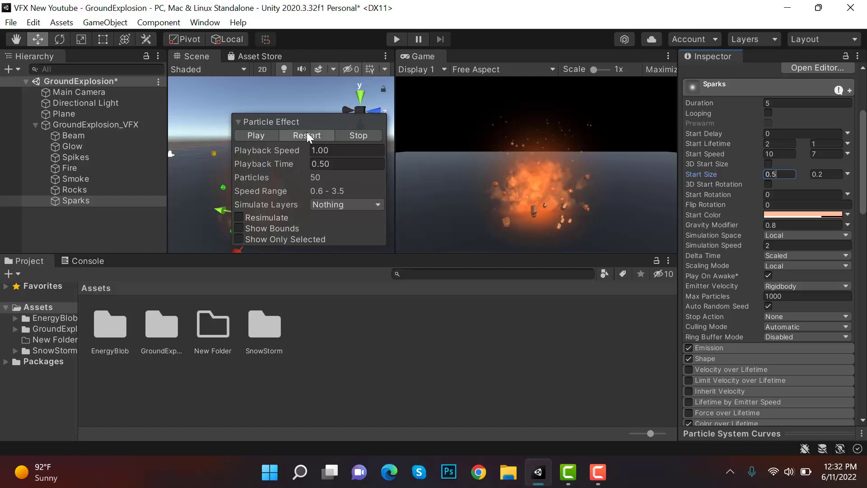
left_click(307, 132)
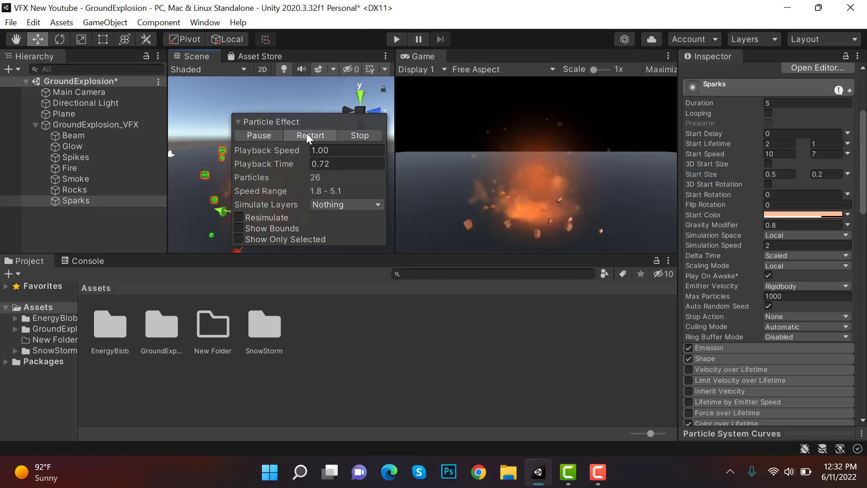
left_click(307, 134)
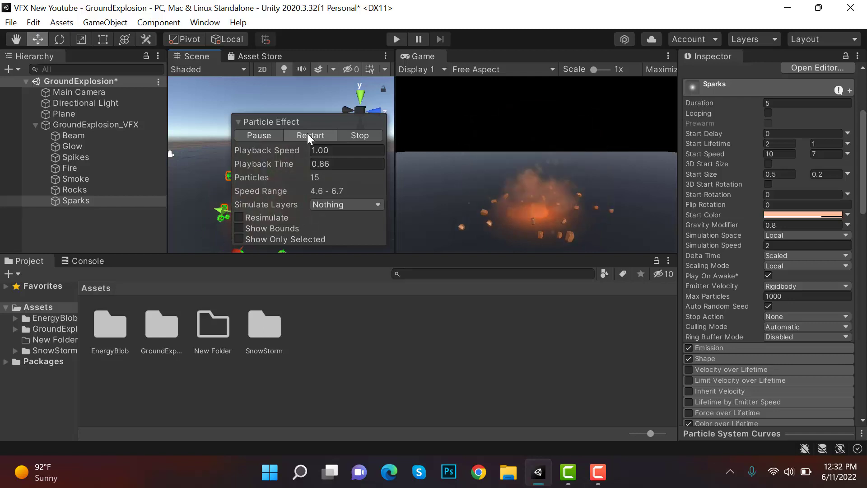
left_click(308, 134)
left_click(308, 133)
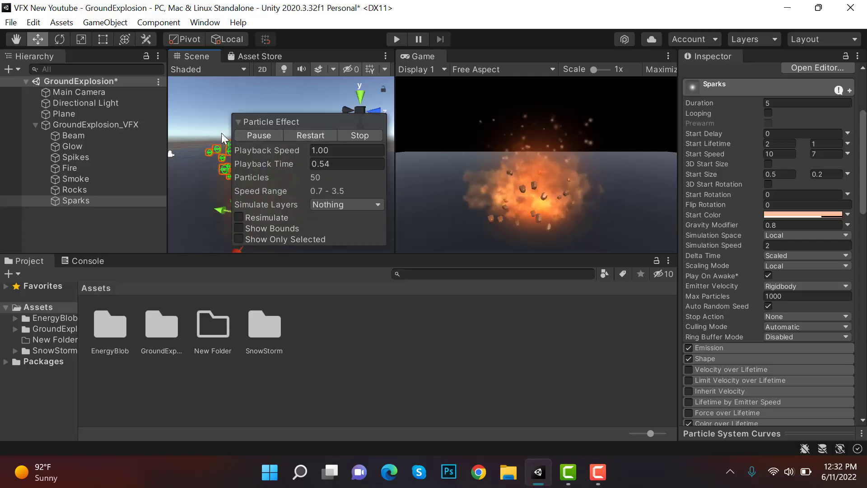
left_click(289, 135)
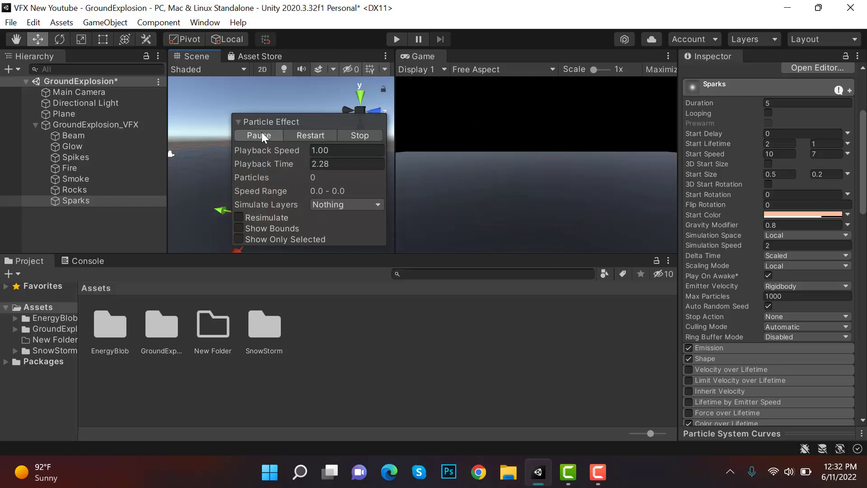
left_click(317, 137)
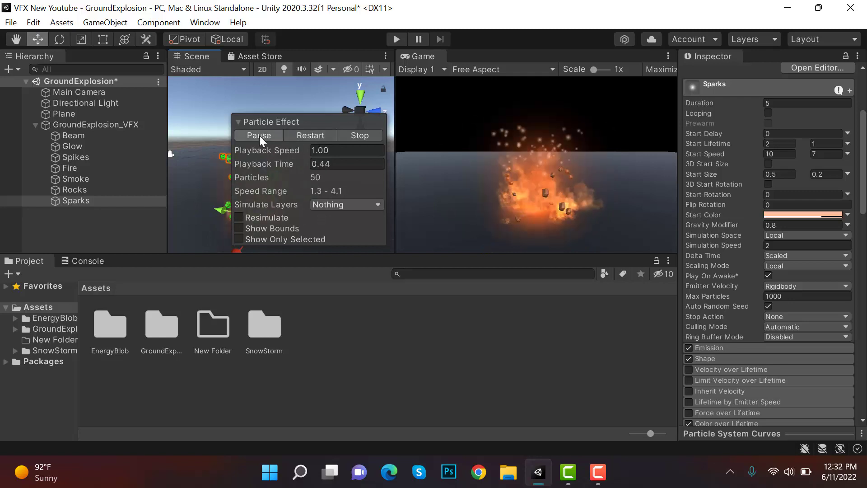
left_click(260, 135)
left_click(266, 131)
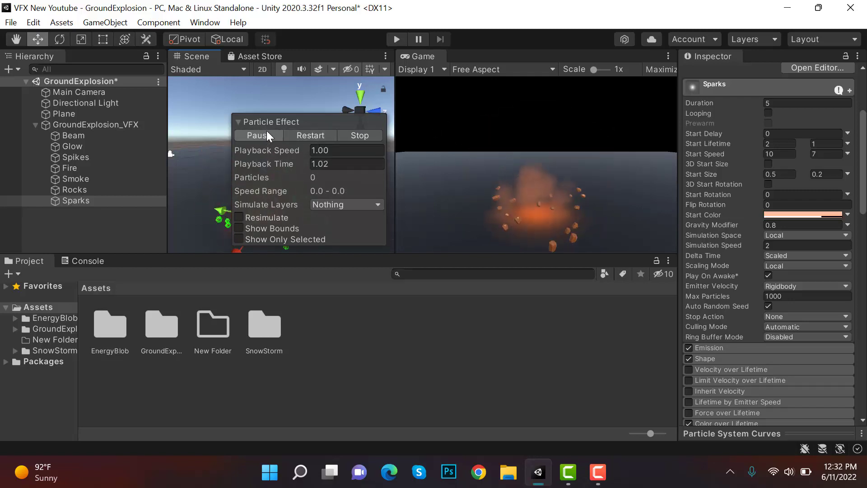